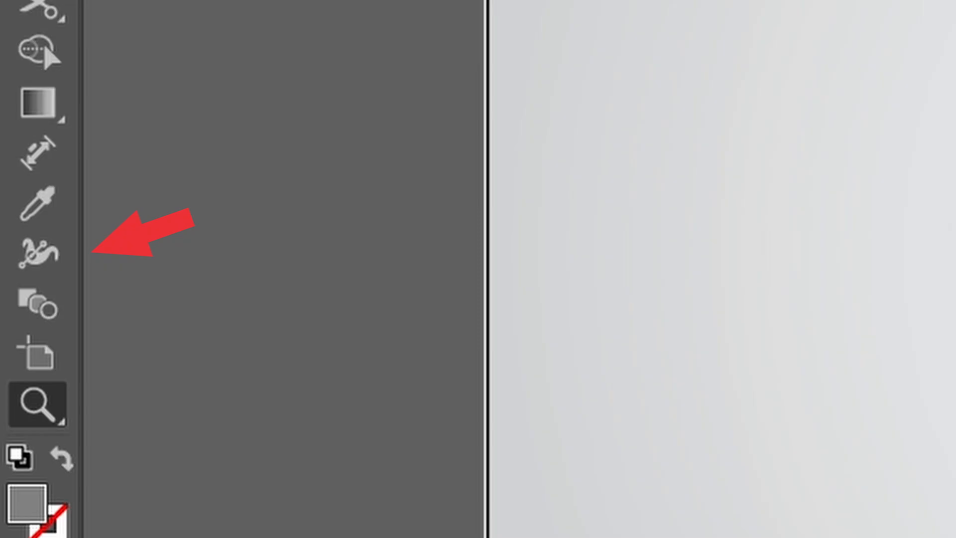
# Draw a freehand curved path with the Pencil tool in the empty area beside the wine glass stem.
pyautogui.hotkey('shift', 'w')
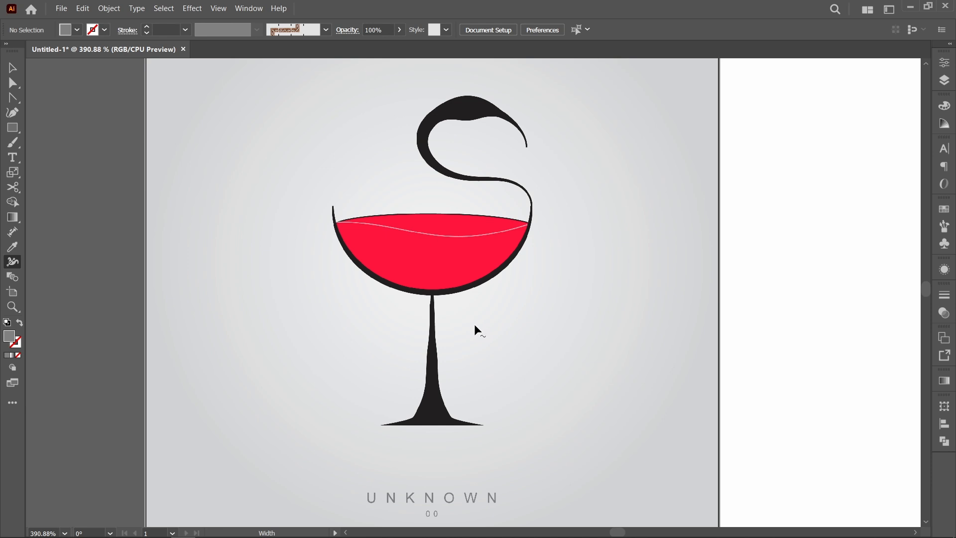
pyautogui.press('n')
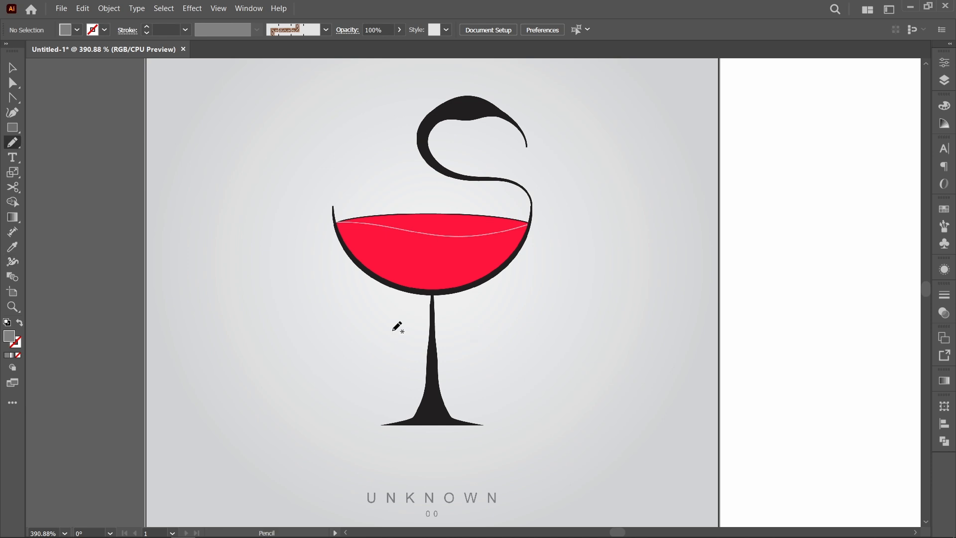
pyautogui.moveTo(238, 394)
pyautogui.mouseDown()
pyautogui.moveTo(328, 349)
pyautogui.moveTo(418, 338)
pyautogui.mouseUp()
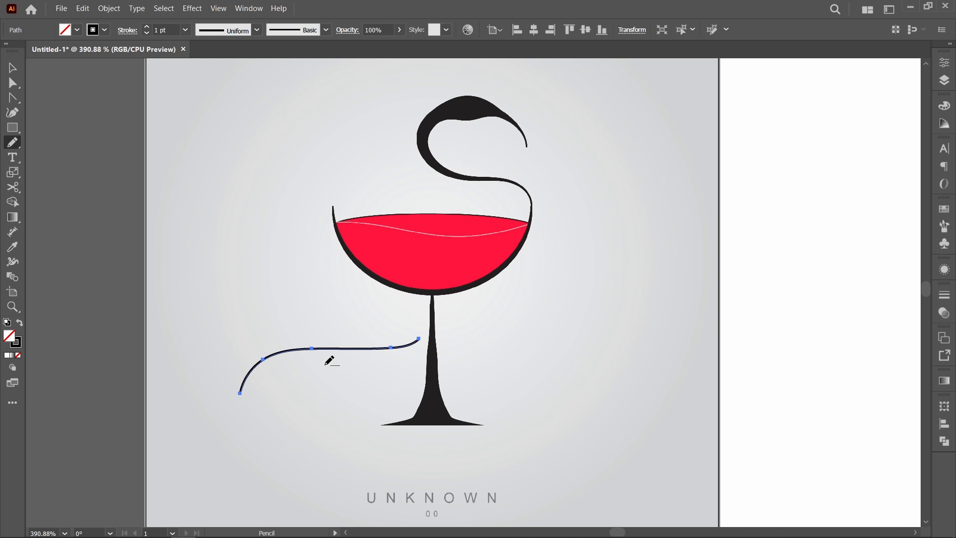
# Widen the curved path with the Width tool into a leaf-like shape about 22 pt thick with tapered ends.
pyautogui.hotkey('shift', 'w')
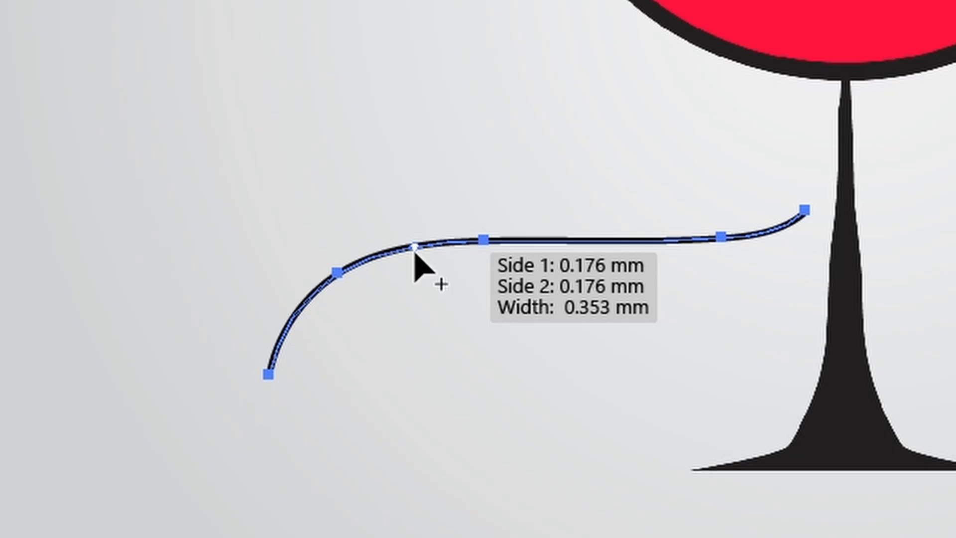
pyautogui.moveTo(415, 246); pyautogui.dragTo(422, 266)
pyautogui.moveTo(507, 241); pyautogui.dragTo(511, 296)
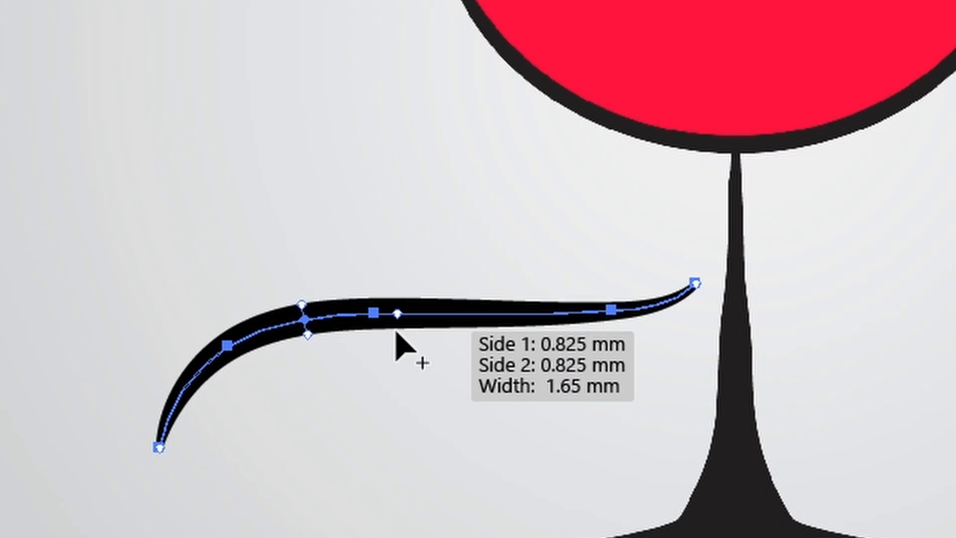
pyautogui.moveTo(400, 369); pyautogui.dragTo(400, 370)
pyautogui.moveTo(420, 315); pyautogui.dragTo(422, 386)
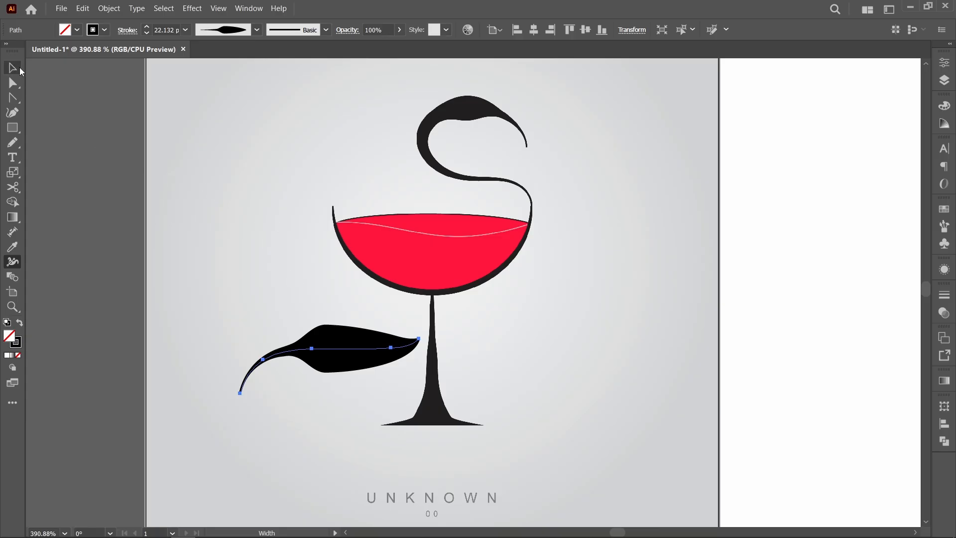
# Try expanding the leaf-shaped stroke into a filled shape, and undo the conversion.
pyautogui.click(20, 71)
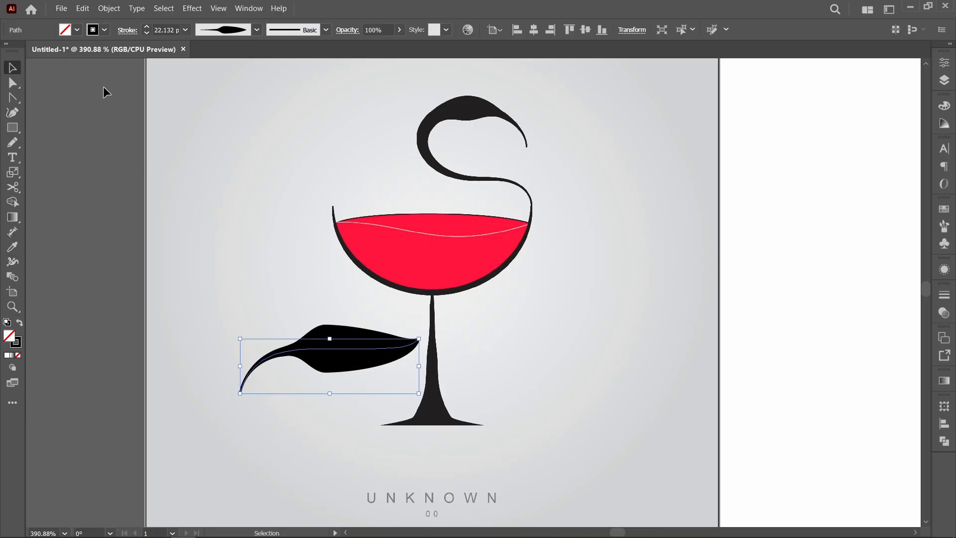
pyautogui.click(115, 12)
pyautogui.click(152, 147)
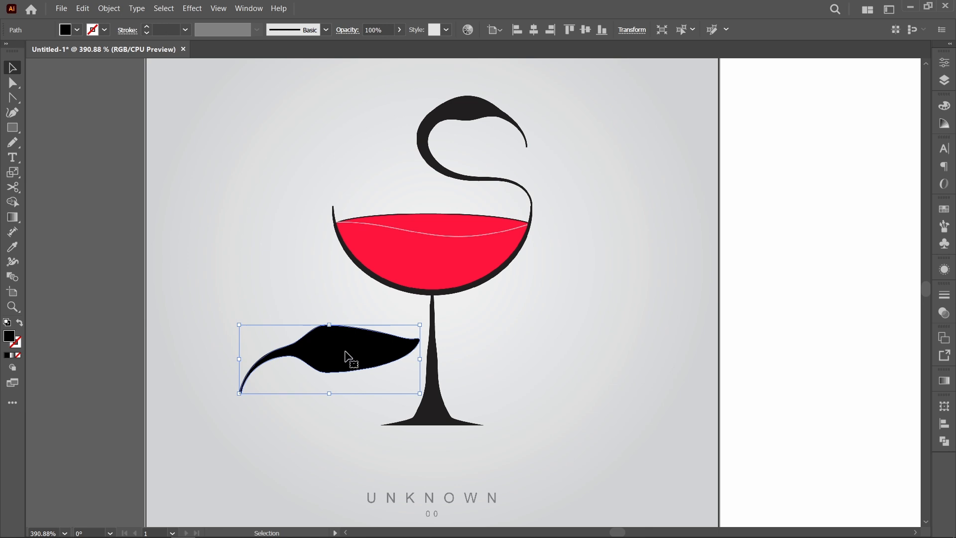
pyautogui.hotkey('ctrl', 'z')
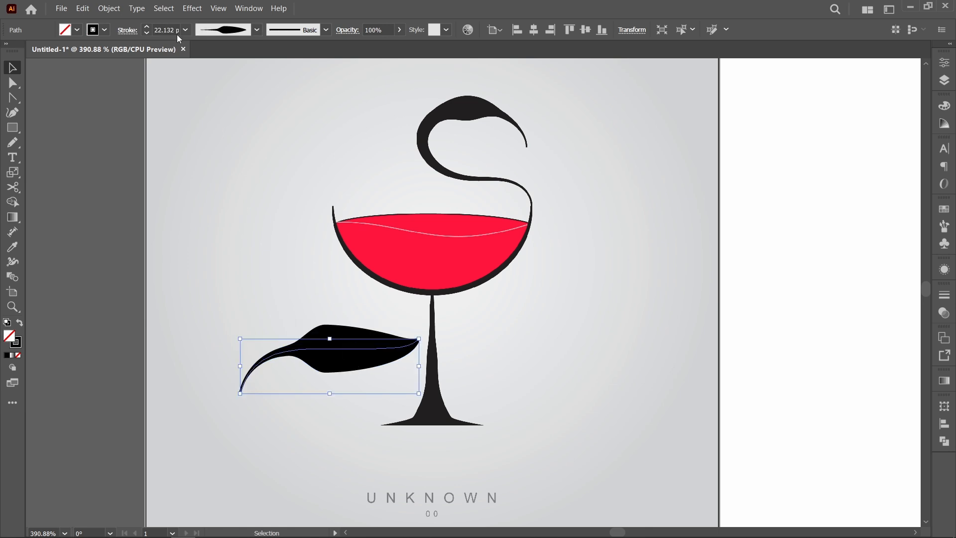
# Save the leaf-shaped stroke's variable width as a new width profile and check it in the profile list.
pyautogui.click(257, 30)
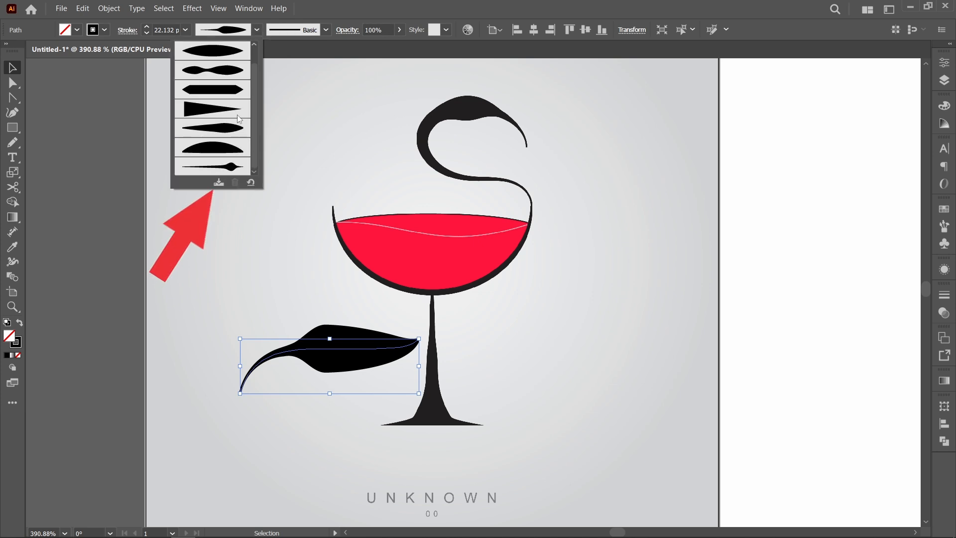
pyautogui.click(219, 184)
pyautogui.click(399, 291)
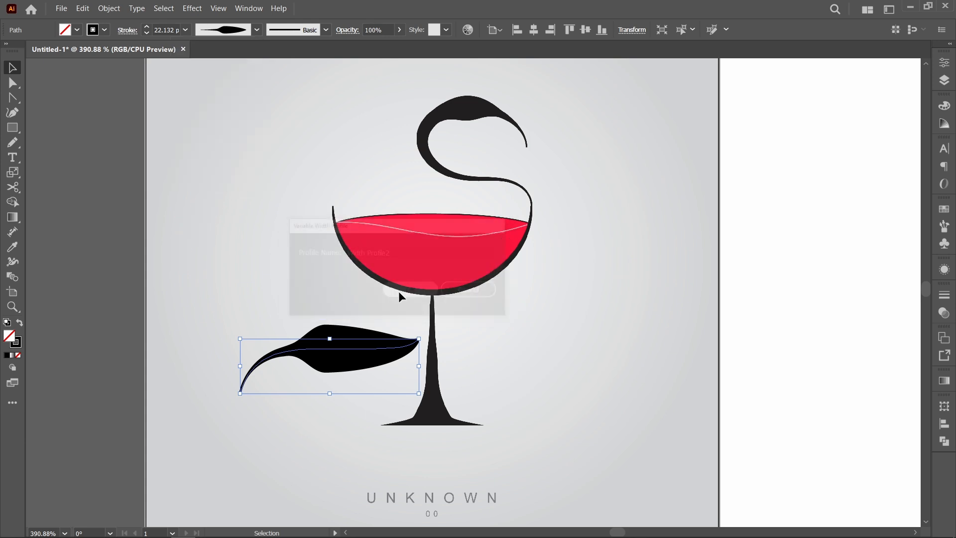
pyautogui.click(258, 31)
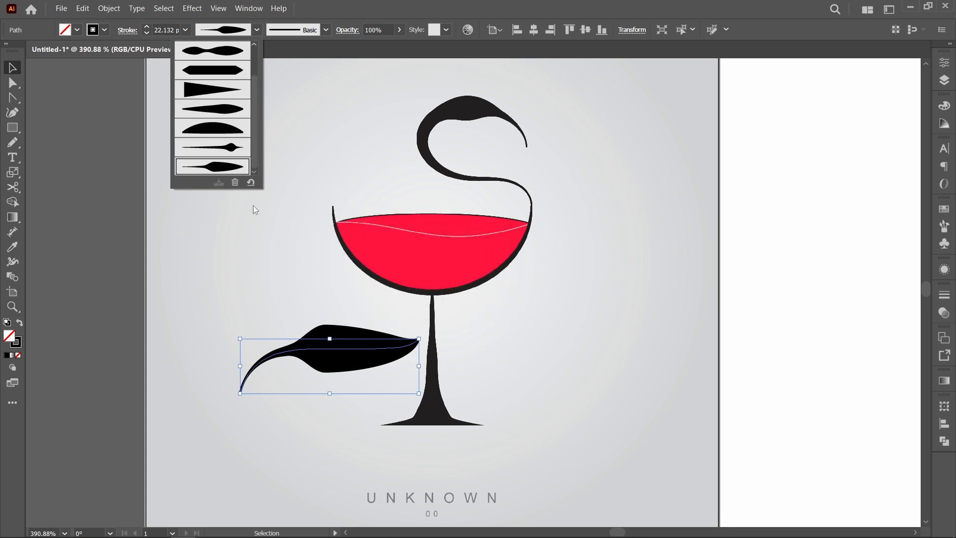
pyautogui.click(72, 172)
# Draw a looped pencil curve beside the glass bowl and apply the newly saved width profile to it.
pyautogui.click(19, 143)
pyautogui.moveTo(211, 218)
pyautogui.mouseDown()
pyautogui.moveTo(232, 173)
pyautogui.moveTo(288, 205)
pyautogui.moveTo(313, 155)
pyautogui.mouseUp()
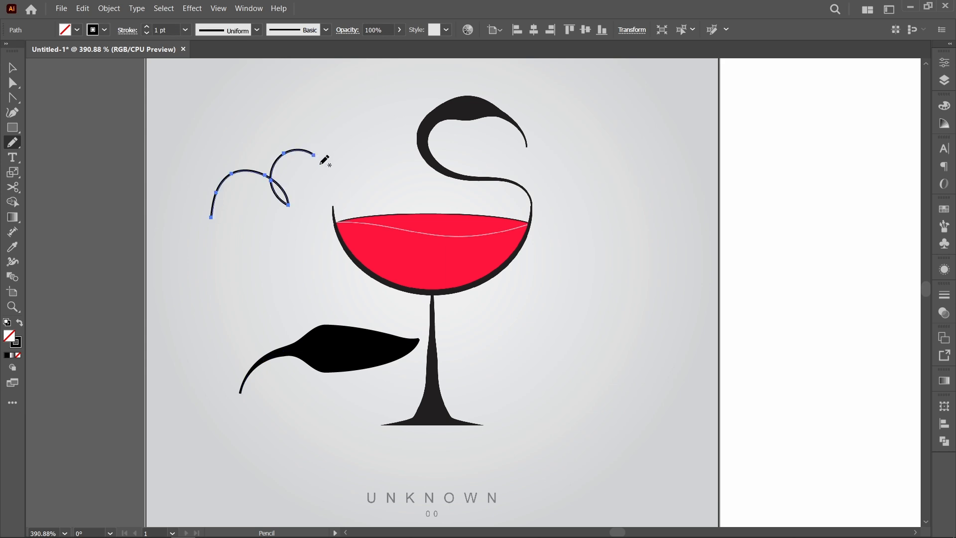
pyautogui.click(258, 31)
pyautogui.moveTo(254, 60); pyautogui.dragTo(254, 100)
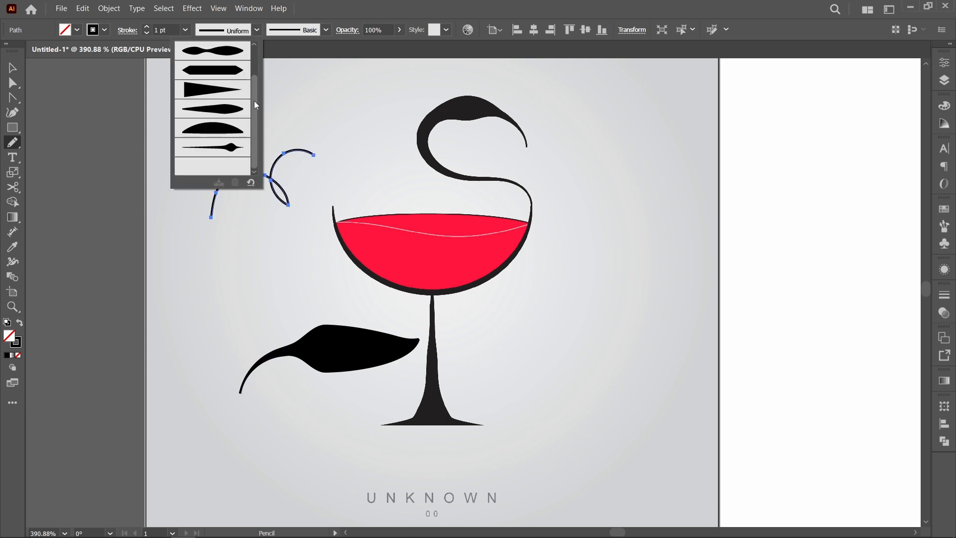
pyautogui.click(227, 169)
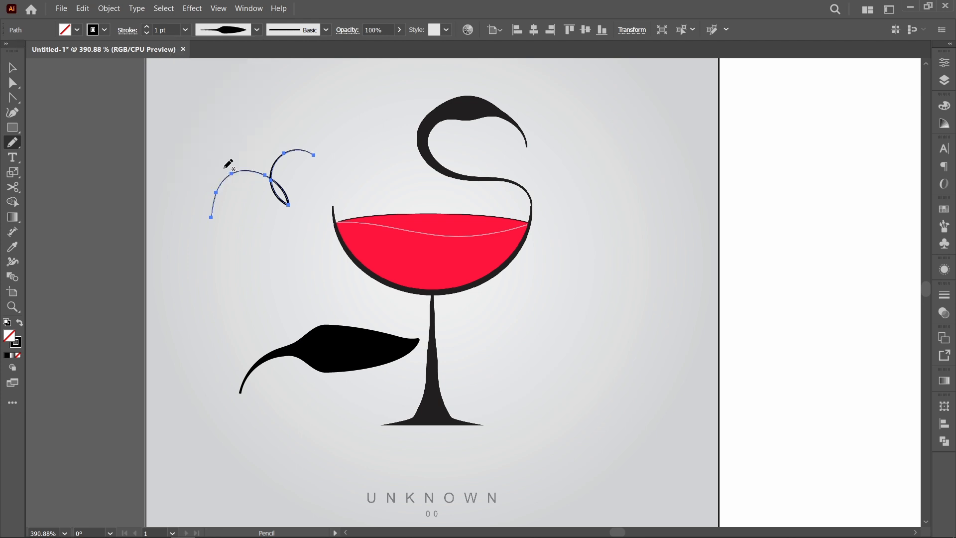
# Replace the looped curve with a new curled pencil stroke that uses the width profile tapered at both ends.
pyautogui.press('Delete')
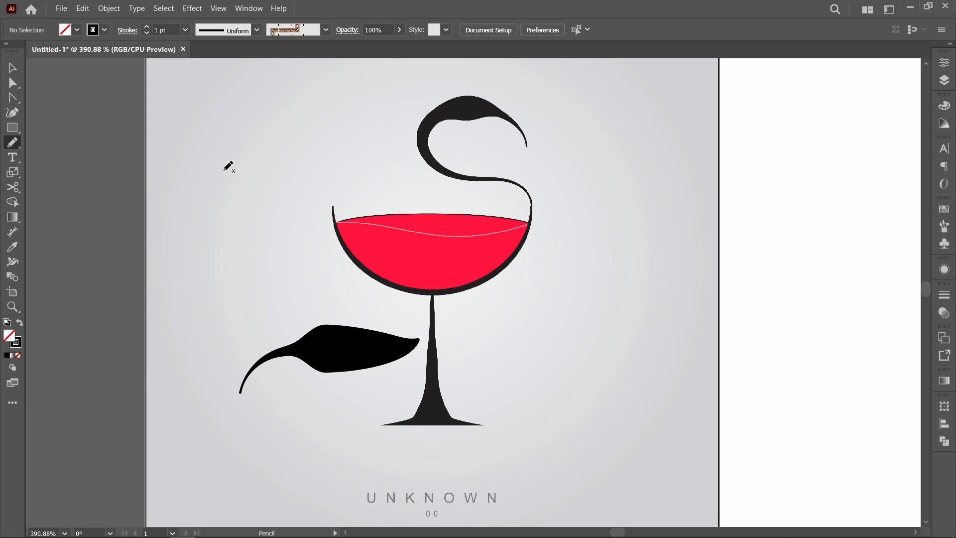
pyautogui.moveTo(224, 170)
pyautogui.mouseDown()
pyautogui.moveTo(233, 160)
pyautogui.moveTo(226, 173)
pyautogui.moveTo(254, 240)
pyautogui.mouseUp()
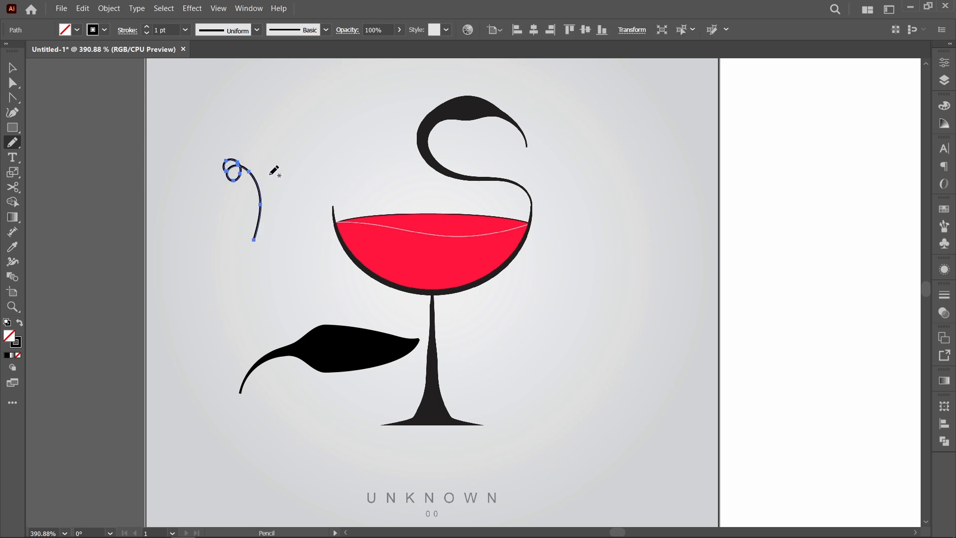
pyautogui.click(257, 30)
pyautogui.click(230, 69)
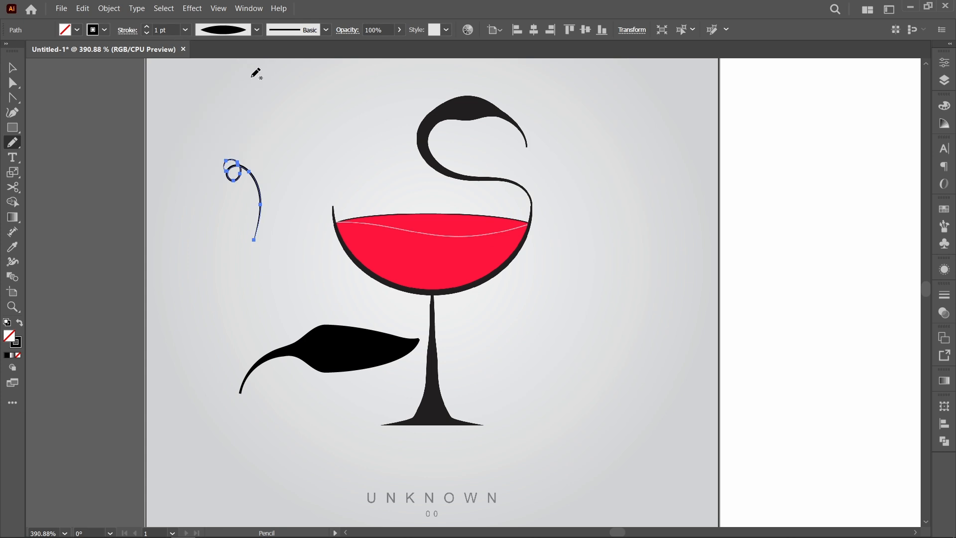
# Set the curled path's stroke weight to 4 pt.
pyautogui.click(187, 32)
pyautogui.press('Up')
pyautogui.press('Up')
pyautogui.press('Up')
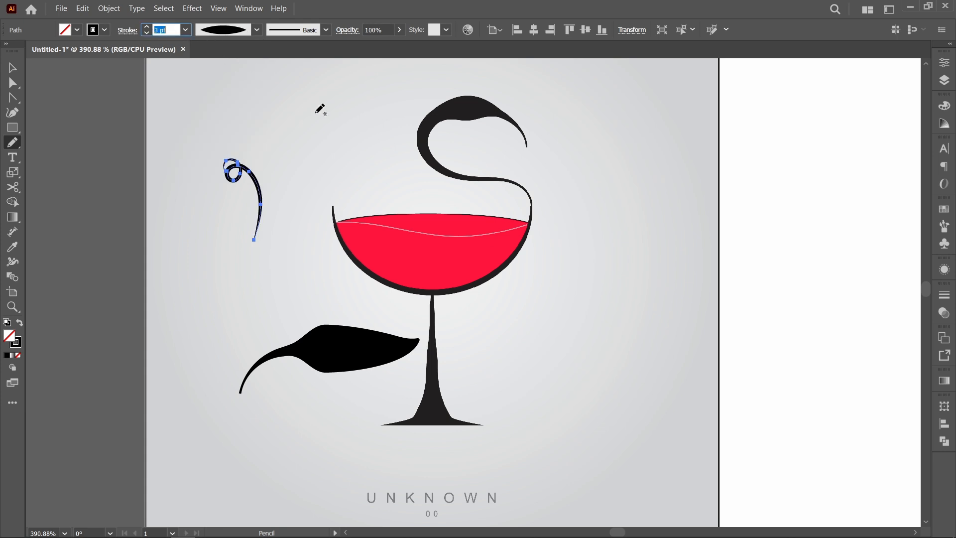
# Try the triangular width profile on the curled path, and switch to the thin profile with a bulge near its end.
pyautogui.click(257, 30)
pyautogui.click(215, 115)
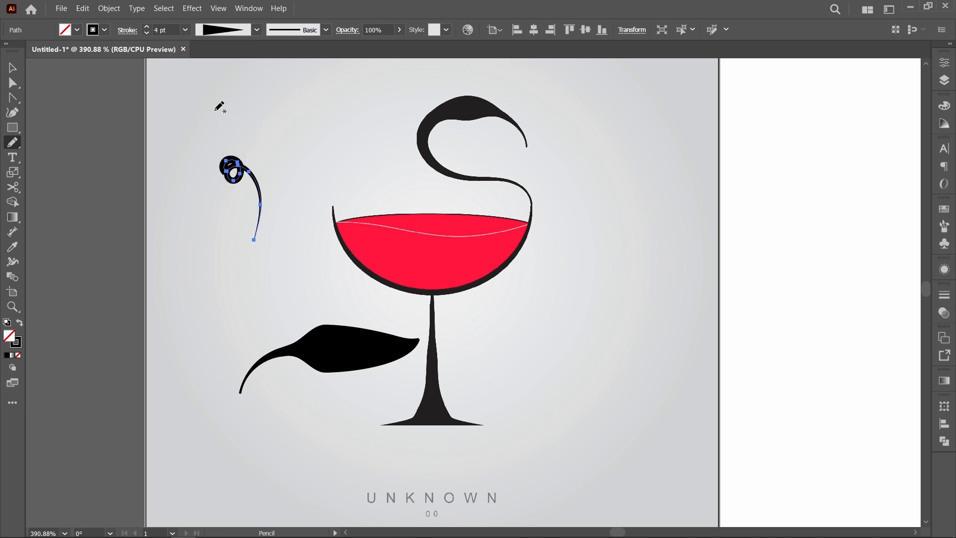
pyautogui.click(257, 30)
pyautogui.click(231, 146)
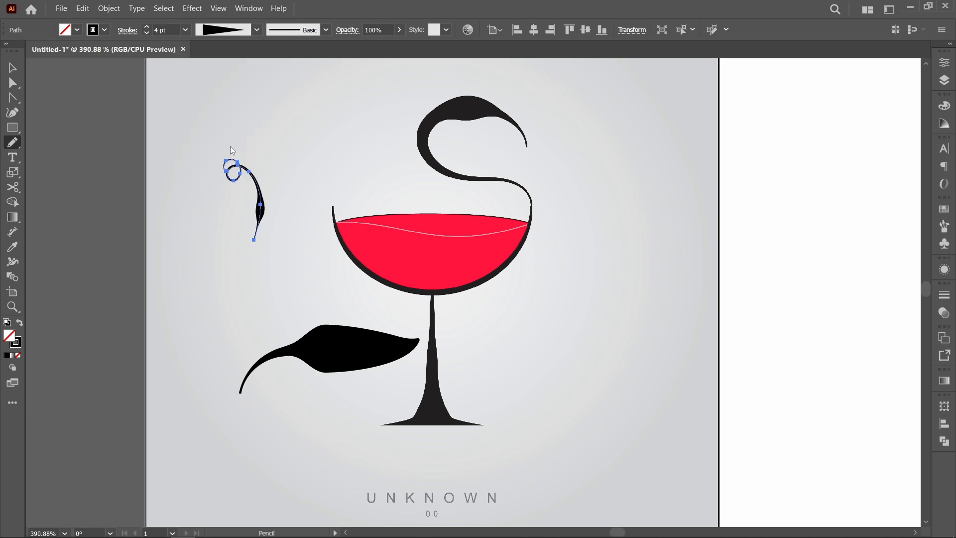
pyautogui.keyDown('ctrl'); pyautogui.click(304, 177); pyautogui.keyUp('ctrl')
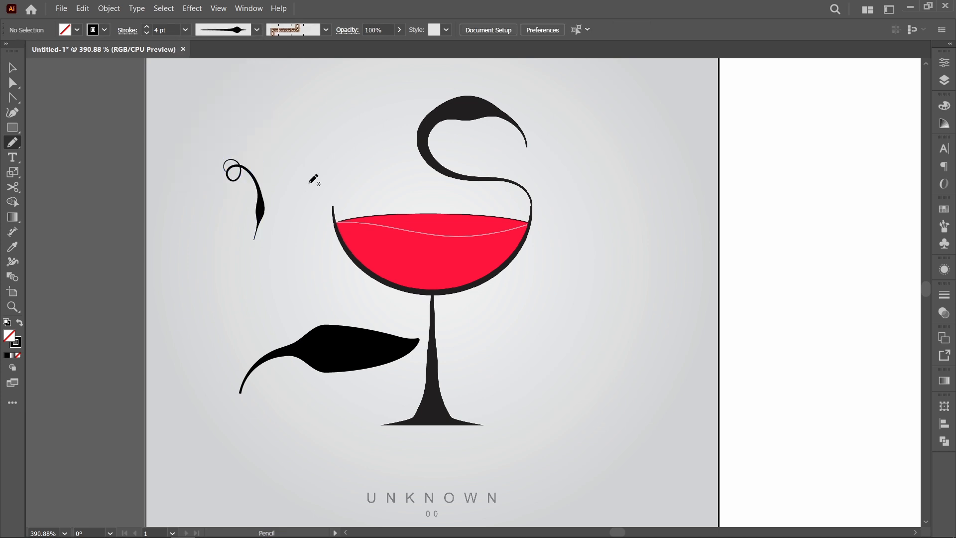
# Delete the curled path and the leaf-shaped practice path from the reference artwork.
pyautogui.keyDown('ctrl'); pyautogui.click(263, 213); pyautogui.keyUp('ctrl')
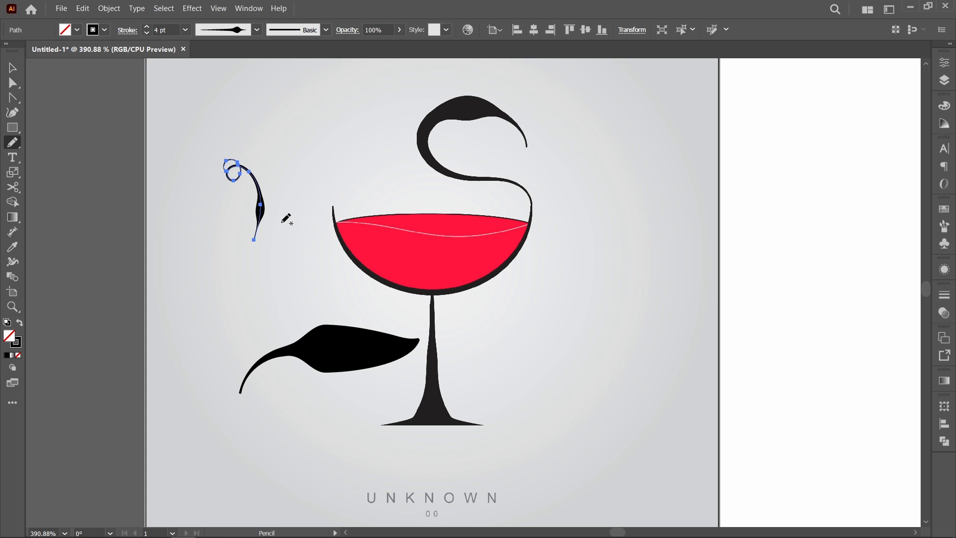
pyautogui.click(13, 68)
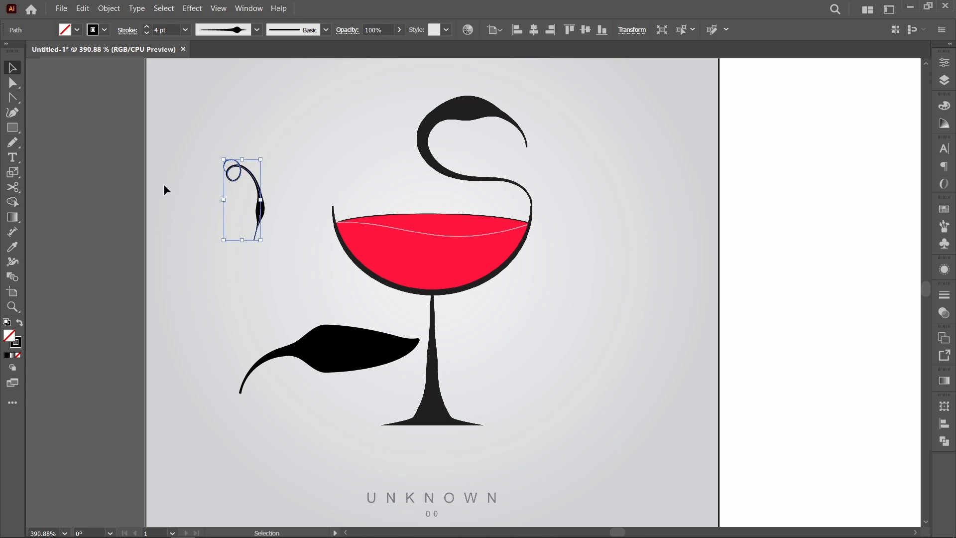
pyautogui.press('Delete')
pyautogui.click(331, 344)
pyautogui.press('Delete')
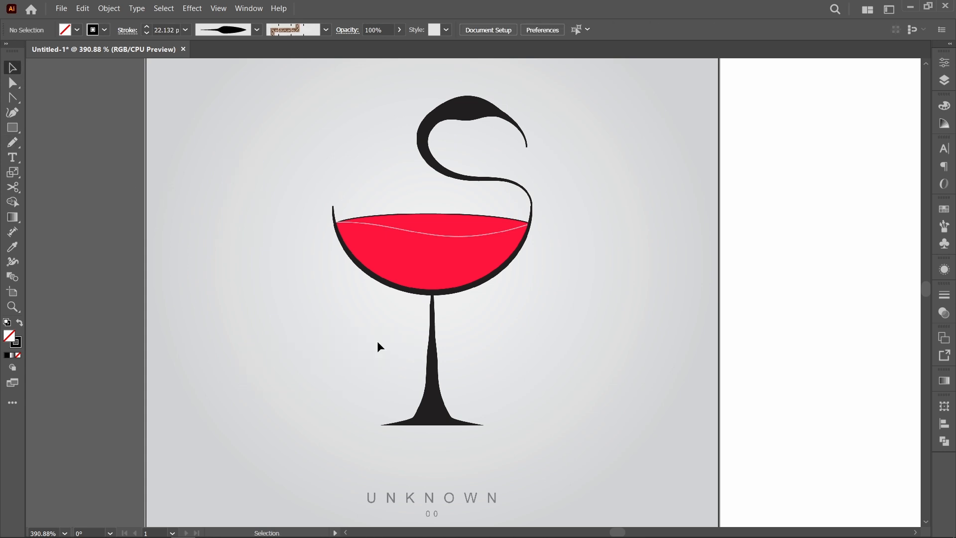
# Draw an ellipse about 34 mm wide and 20 mm high in the upper part of the blank artboard.
pyautogui.hotkey('ctrl', '0')
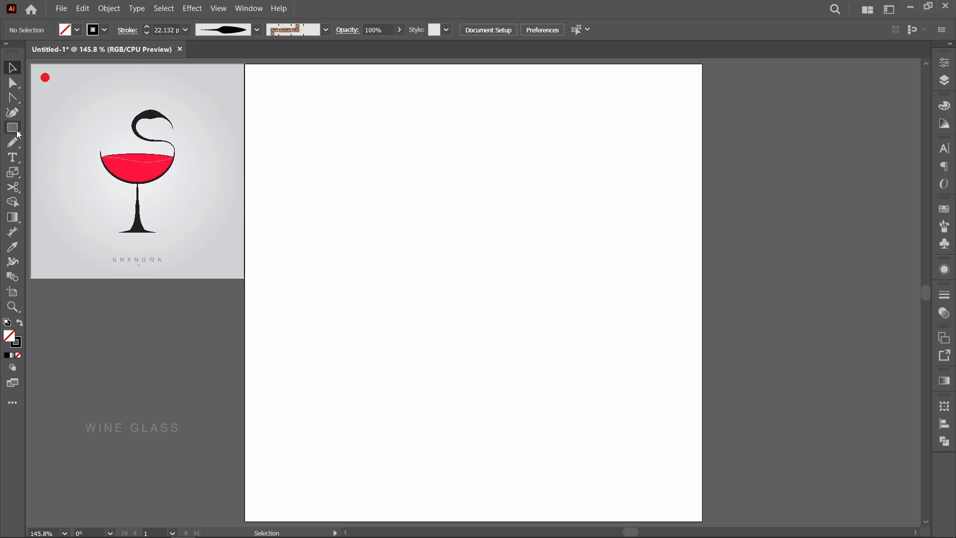
pyautogui.moveTo(18, 135); pyautogui.dragTo(71, 141)
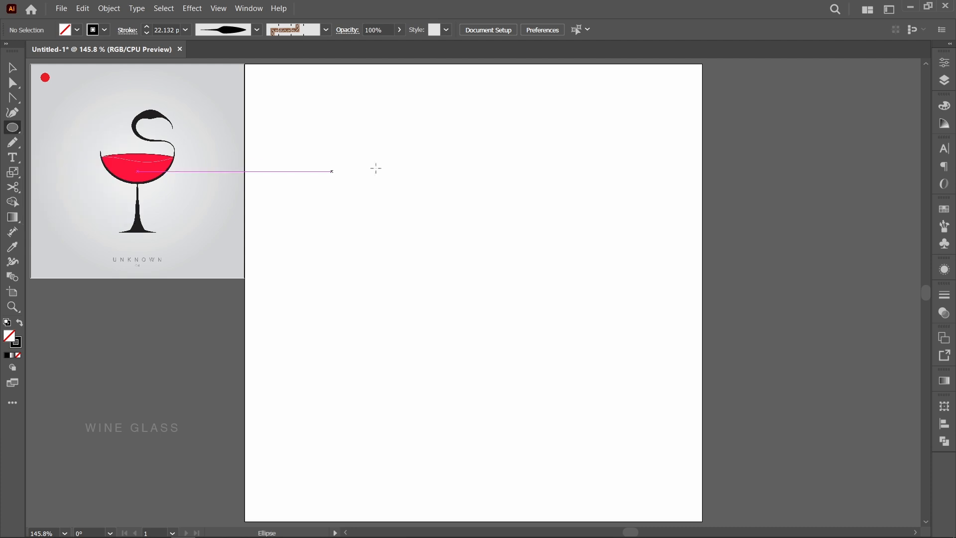
pyautogui.moveTo(418, 147); pyautogui.dragTo(498, 186)
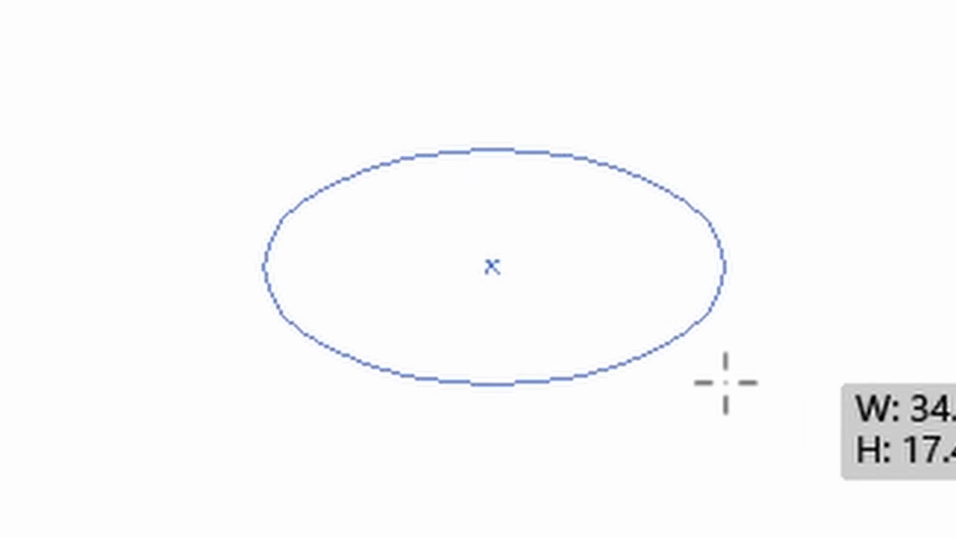
pyautogui.moveTo(726, 382); pyautogui.dragTo(728, 384)
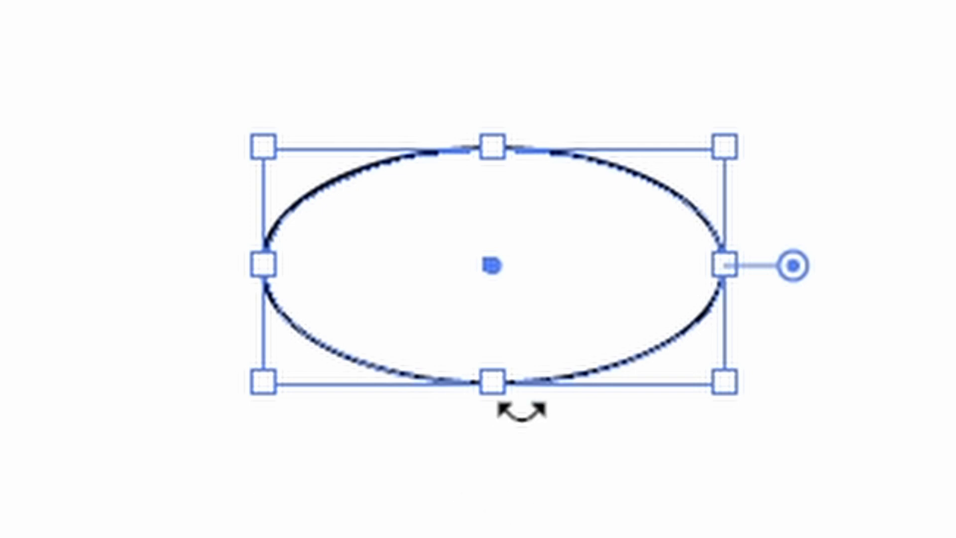
pyautogui.moveTo(494, 384); pyautogui.dragTo(495, 425)
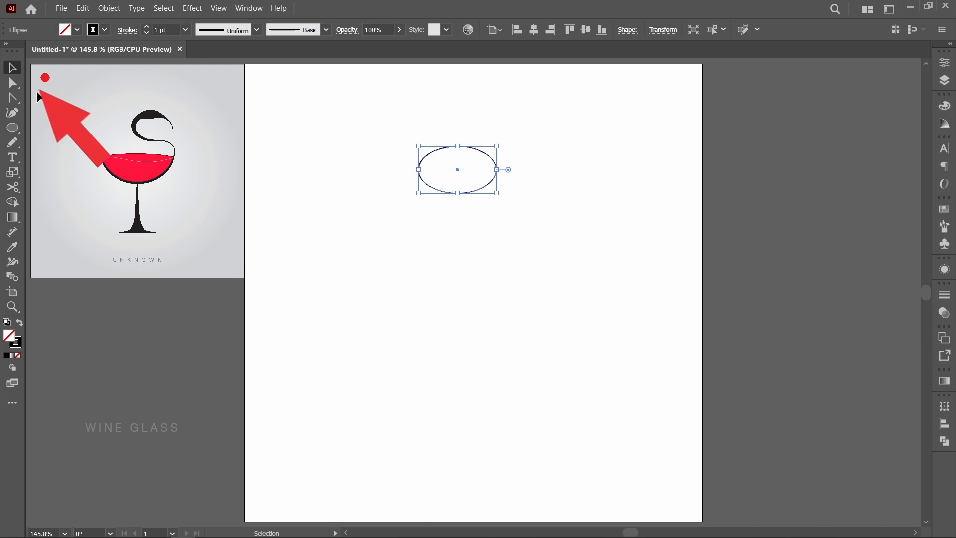
# Delete the ellipse's lower-right segment to leave an open curve.
pyautogui.click(16, 85)
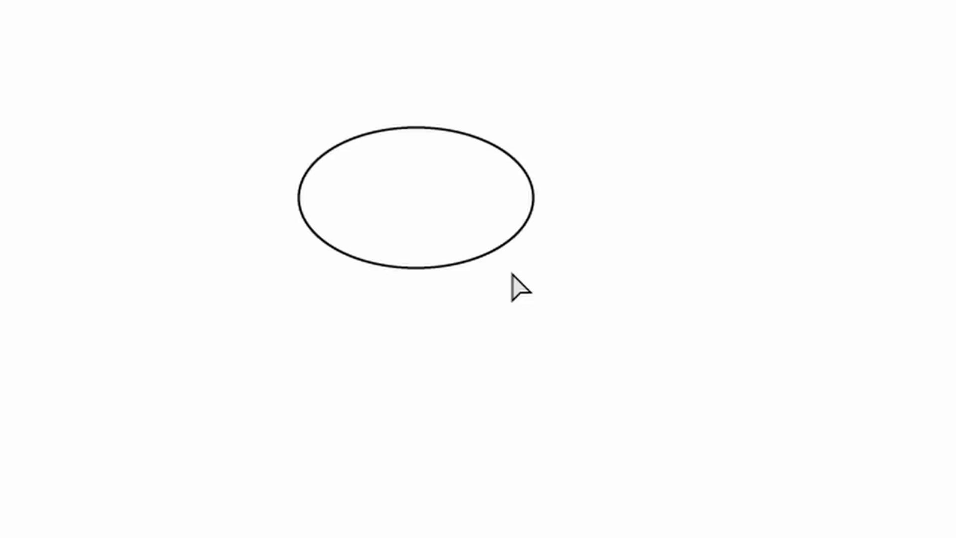
pyautogui.moveTo(512, 274); pyautogui.dragTo(473, 245)
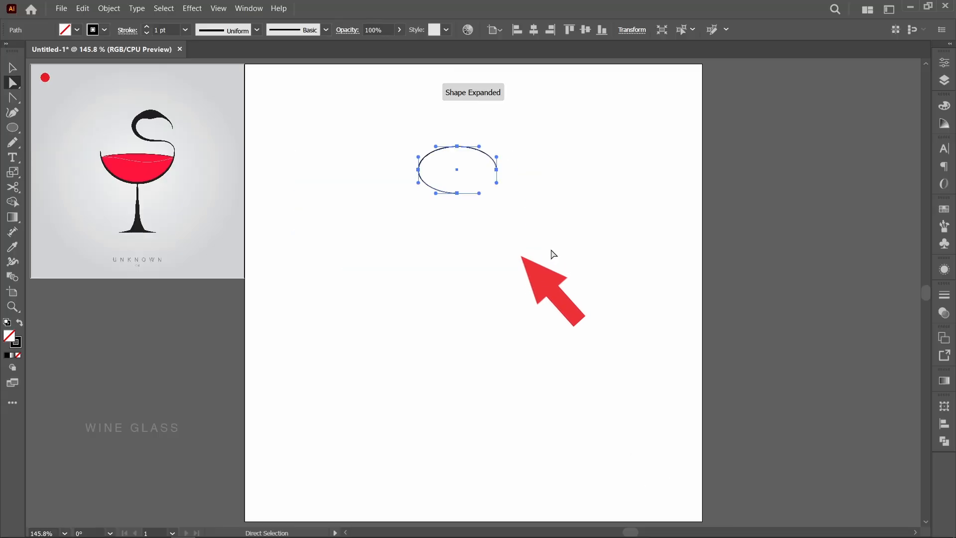
pyautogui.press('Delete')
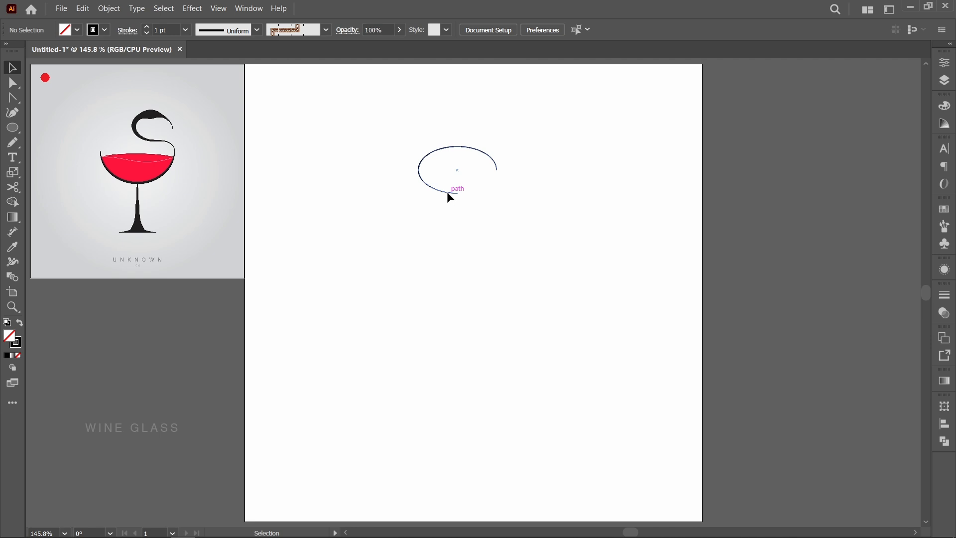
# Duplicate the open curve below and beside the original, and flip the copy both vertically and horizontally.
pyautogui.moveTo(450, 197); pyautogui.dragTo(531, 262)
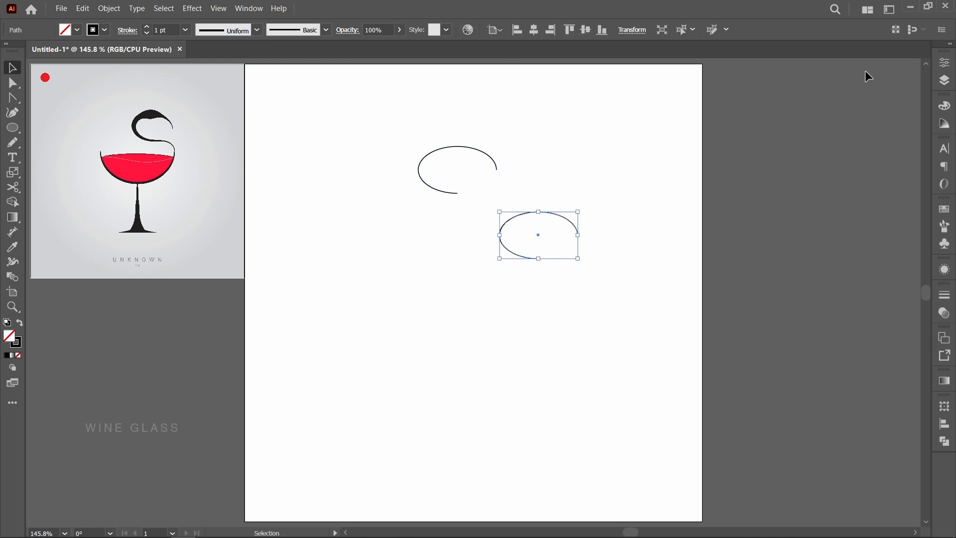
pyautogui.click(944, 63)
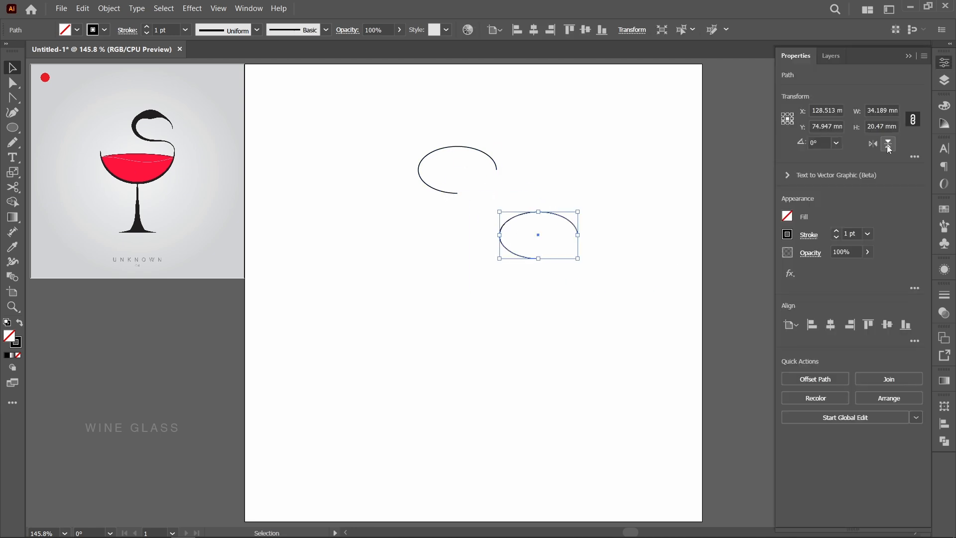
pyautogui.click(888, 143)
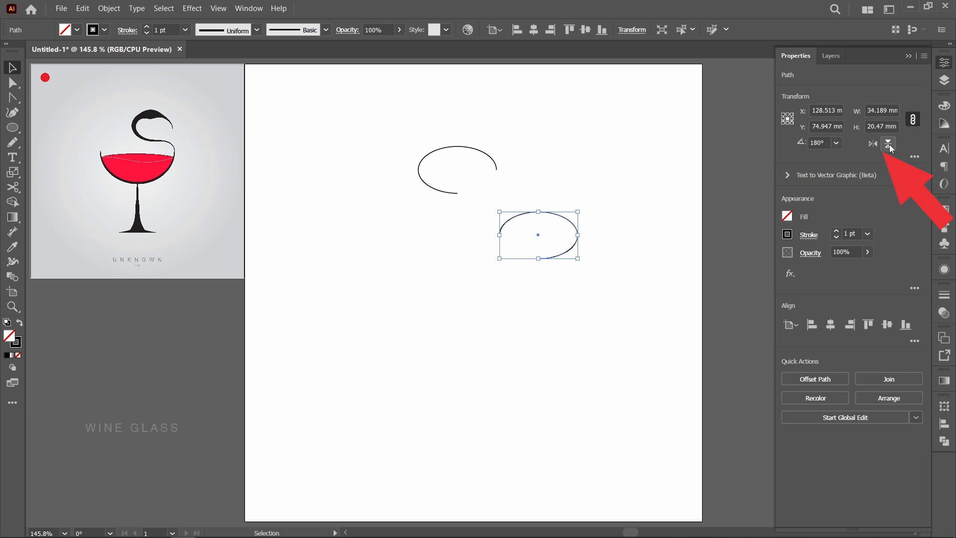
pyautogui.click(889, 145)
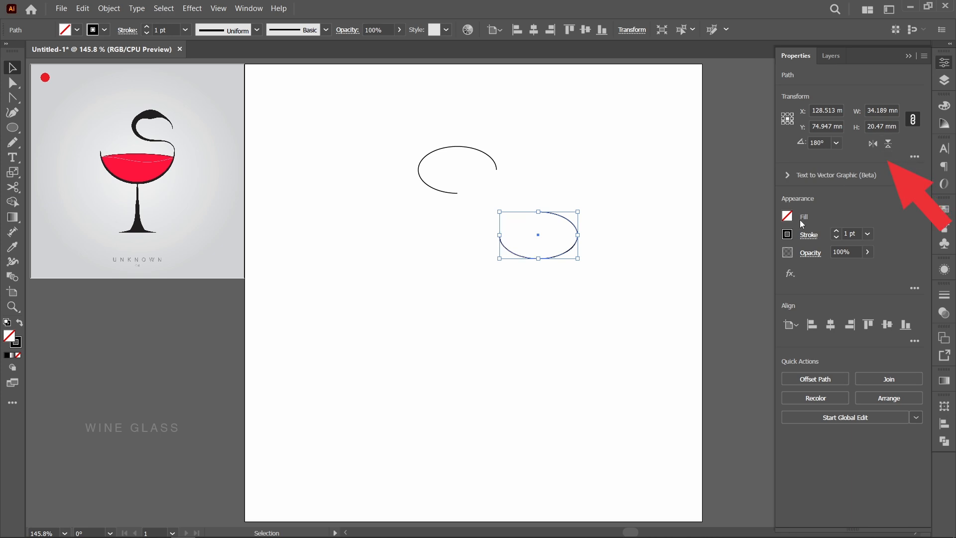
pyautogui.click(632, 296)
# Scale the flipped copy down proportionally so it is slightly smaller than the original curve.
pyautogui.click(567, 251)
pyautogui.moveTo(578, 259); pyautogui.dragTo(571, 255)
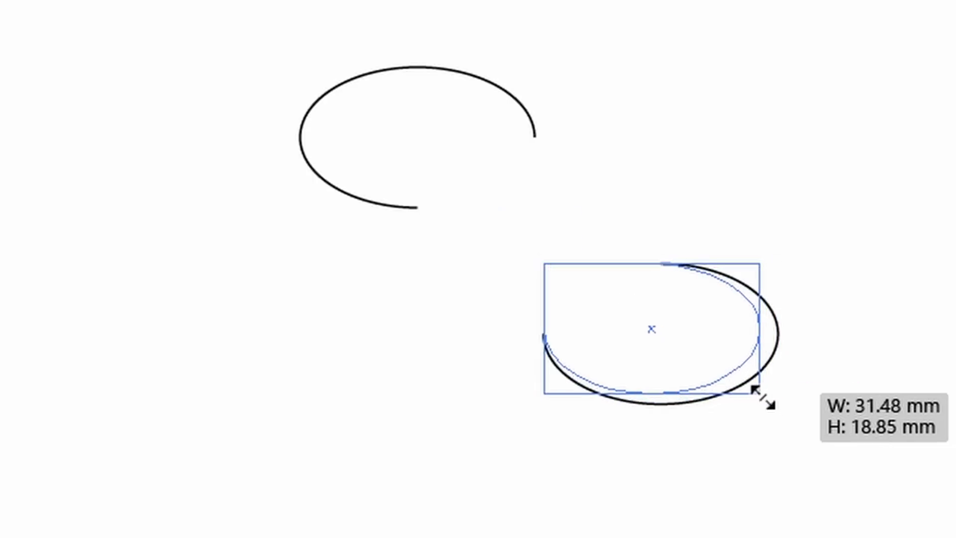
pyautogui.moveTo(755, 389); pyautogui.dragTo(748, 384)
pyautogui.click(817, 443)
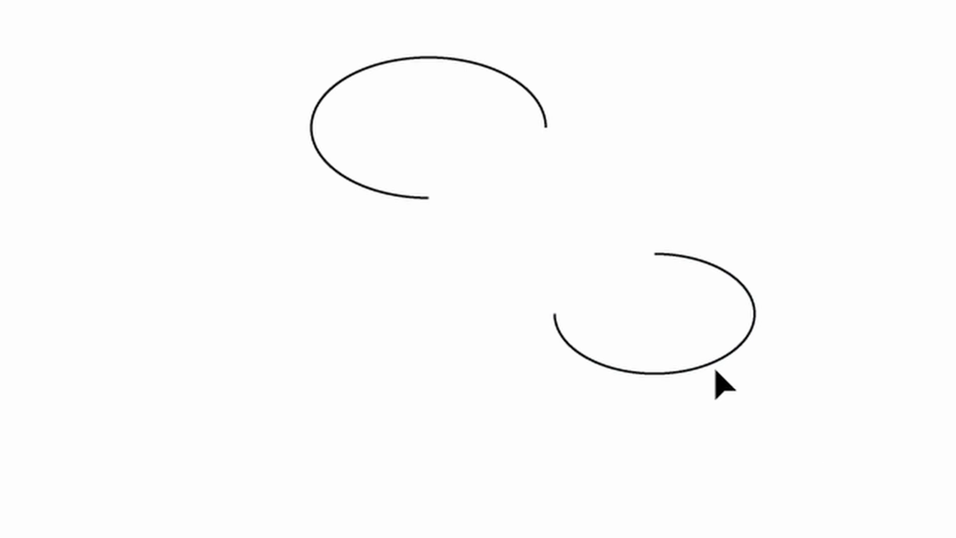
# Place the smaller curve under the first with their ends nearly meeting, and delete its leftmost end anchor point.
pyautogui.moveTo(694, 367); pyautogui.dragTo(503, 314)
pyautogui.click(680, 394)
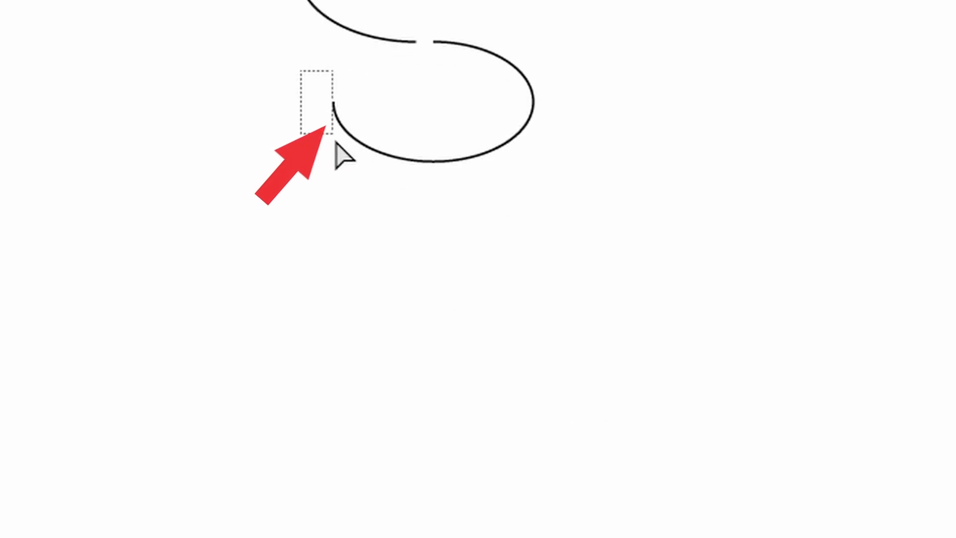
pyautogui.click(351, 136)
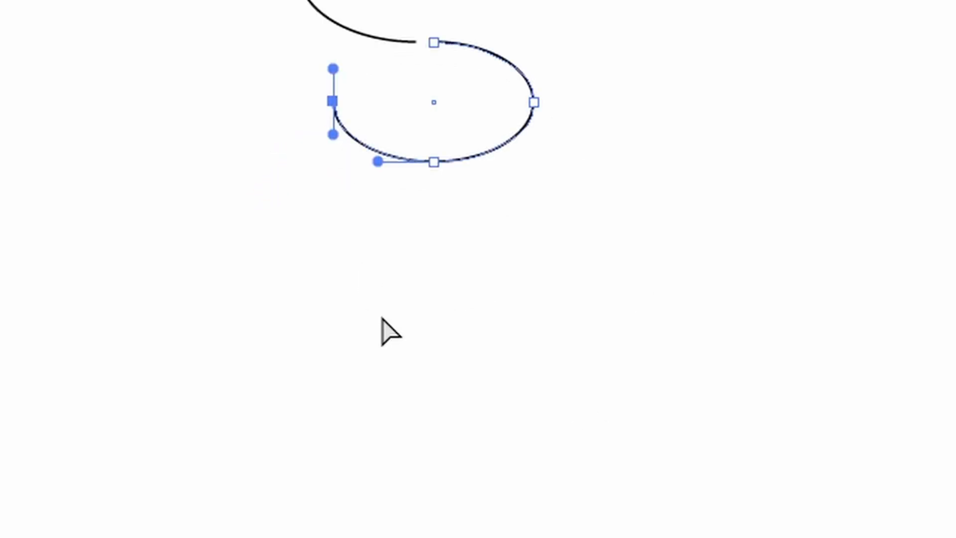
pyautogui.press('Delete')
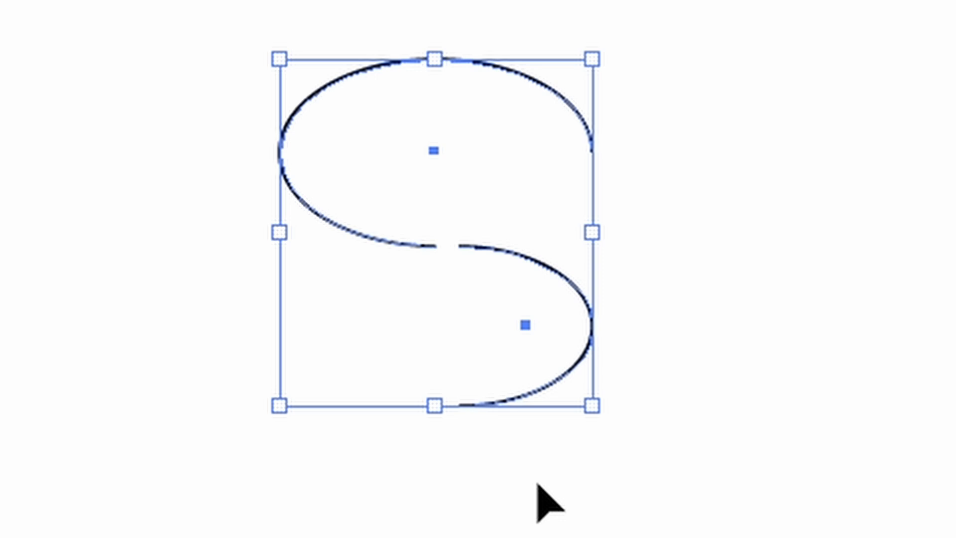
# Join the two open curves into one S-shaped path and move it to the horizontal centre of the artboard's upper part.
pyautogui.hotkey('ctrl', 'j')
pyautogui.click(722, 390)
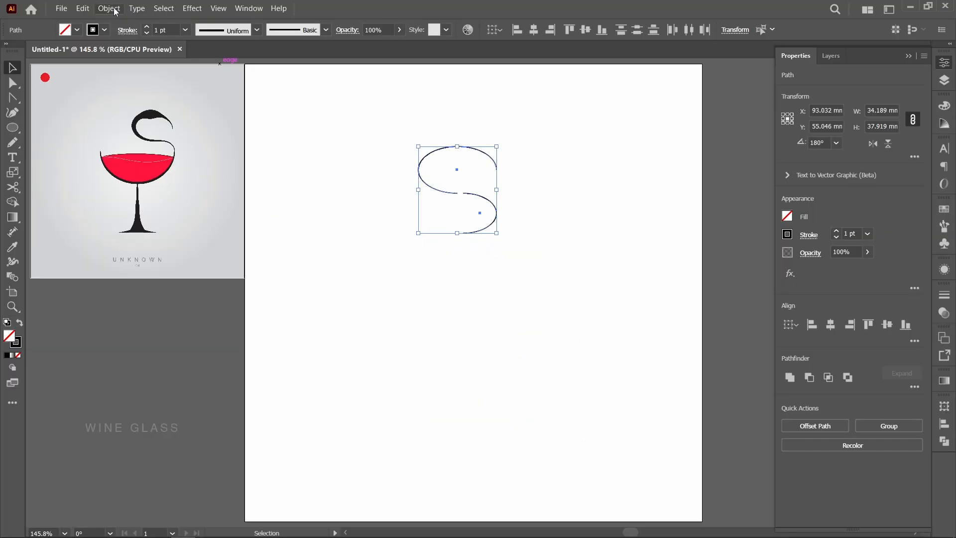
pyautogui.click(109, 9)
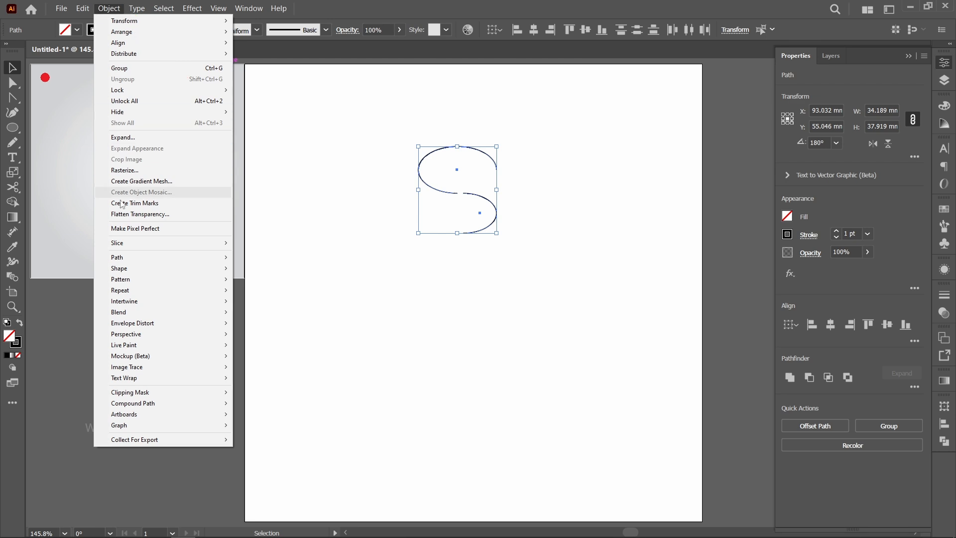
pyautogui.moveTo(116, 260)
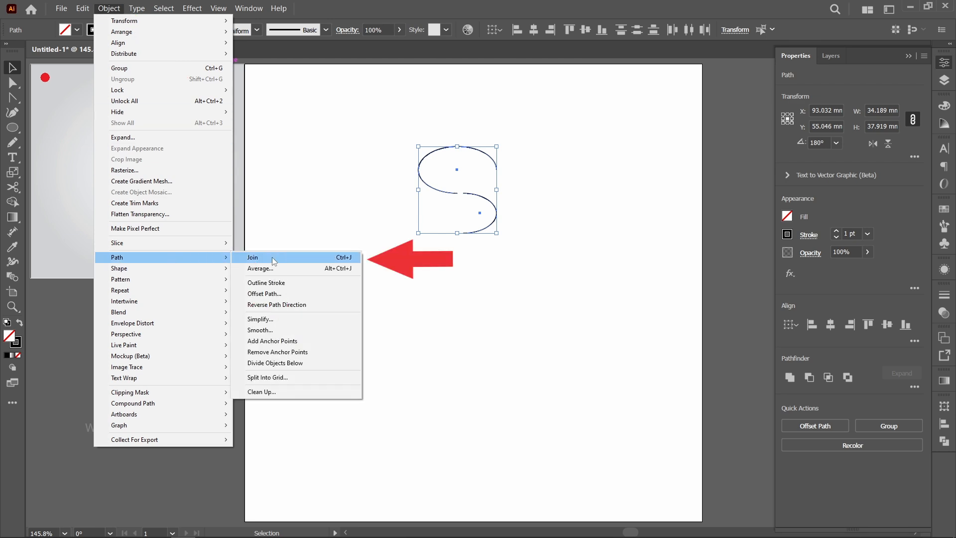
pyautogui.click(352, 258)
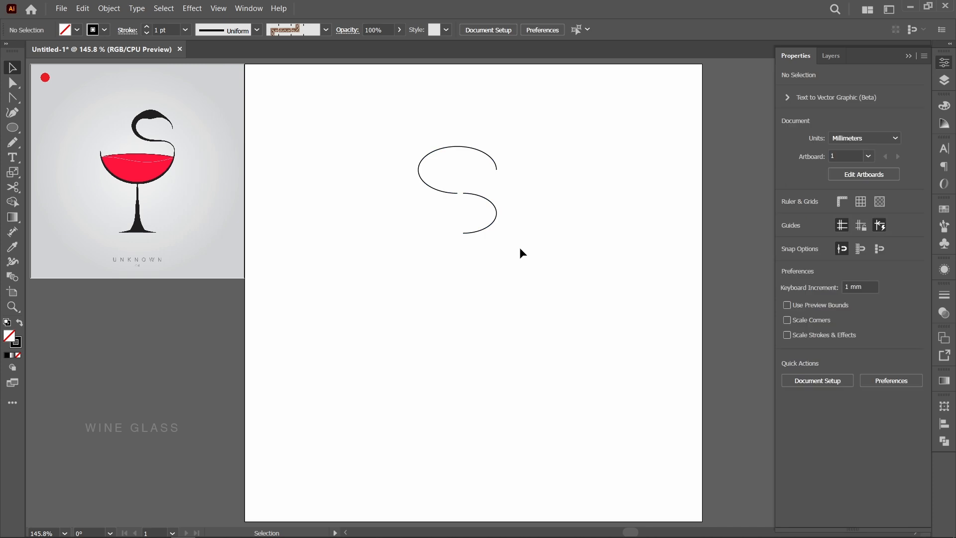
pyautogui.moveTo(519, 247); pyautogui.dragTo(403, 170)
pyautogui.hotkey('ctrl', 'j')
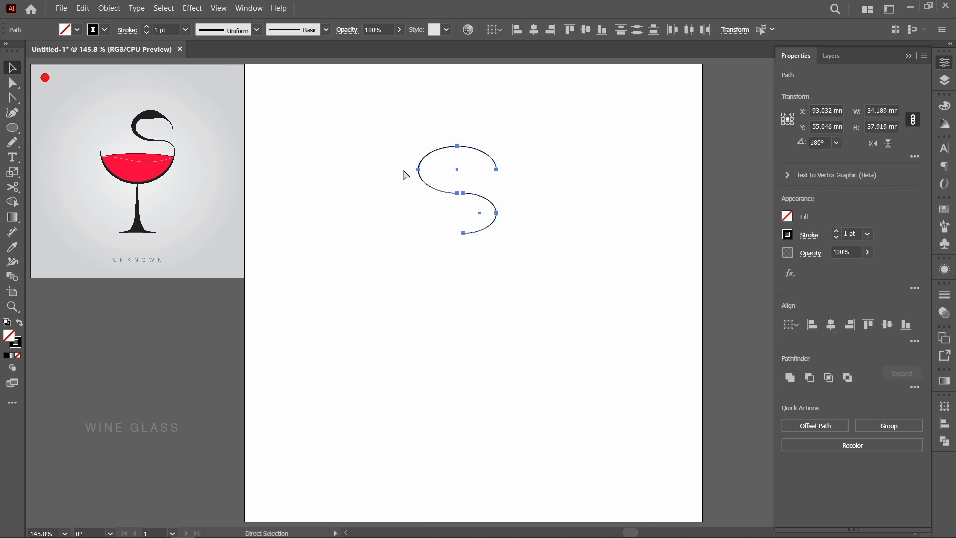
pyautogui.click(532, 241)
pyautogui.moveTo(494, 230); pyautogui.dragTo(527, 259)
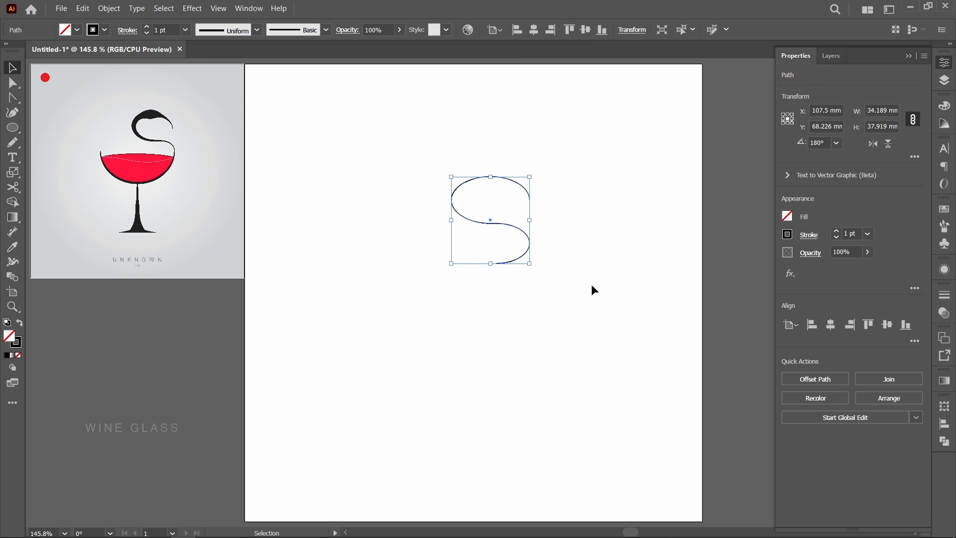
pyautogui.hotkey('shift', 'w')
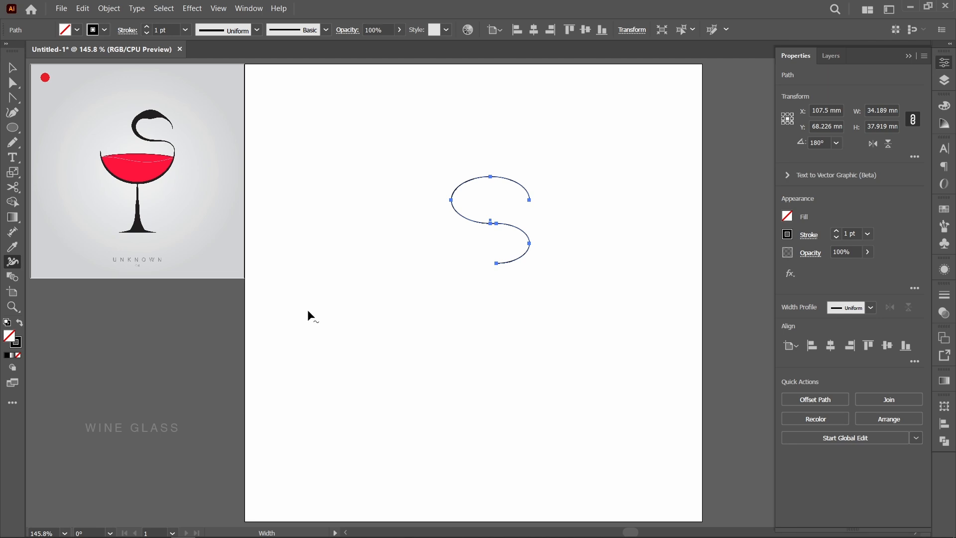
pyautogui.press('z')
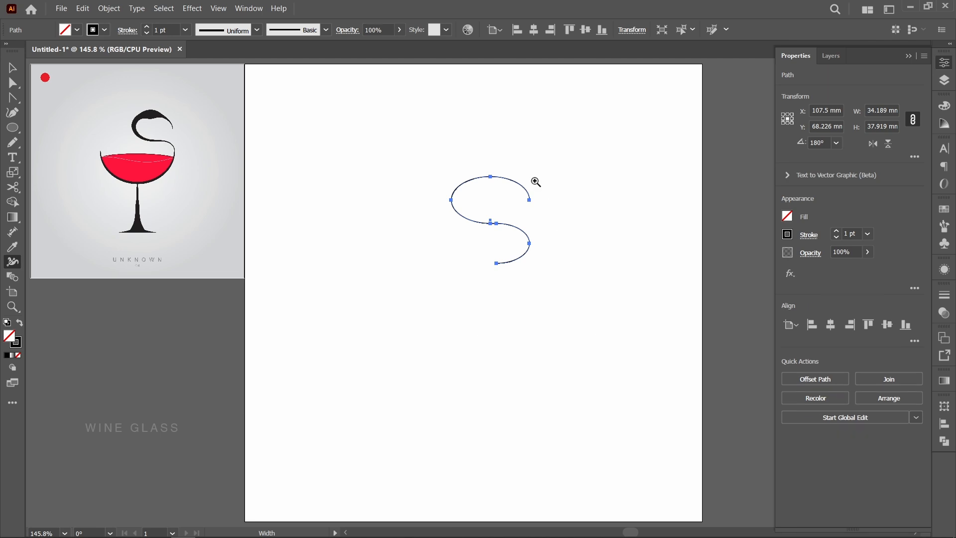
pyautogui.moveTo(477, 192); pyautogui.dragTo(612, 320)
pyautogui.moveTo(466, 304); pyautogui.dragTo(829, 348)
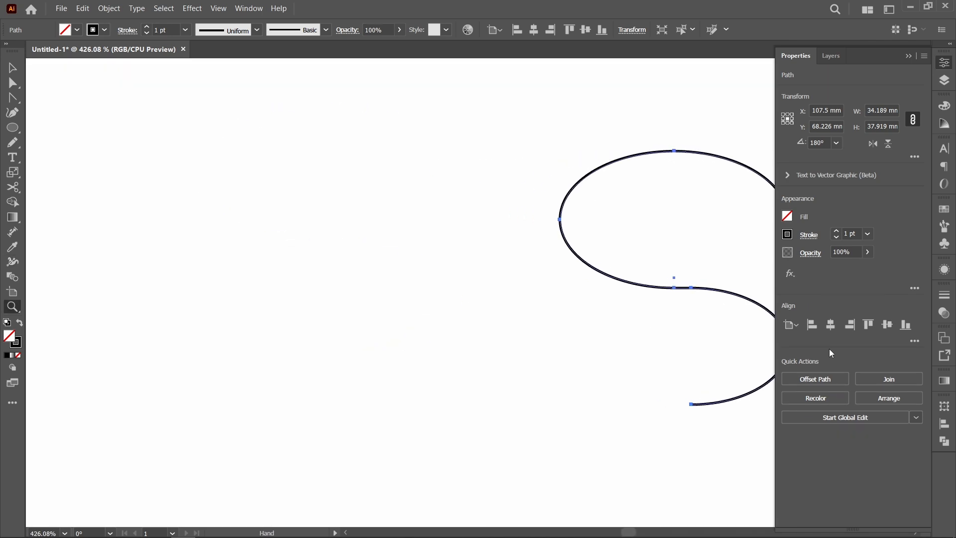
pyautogui.hotkey('ctrl', '0')
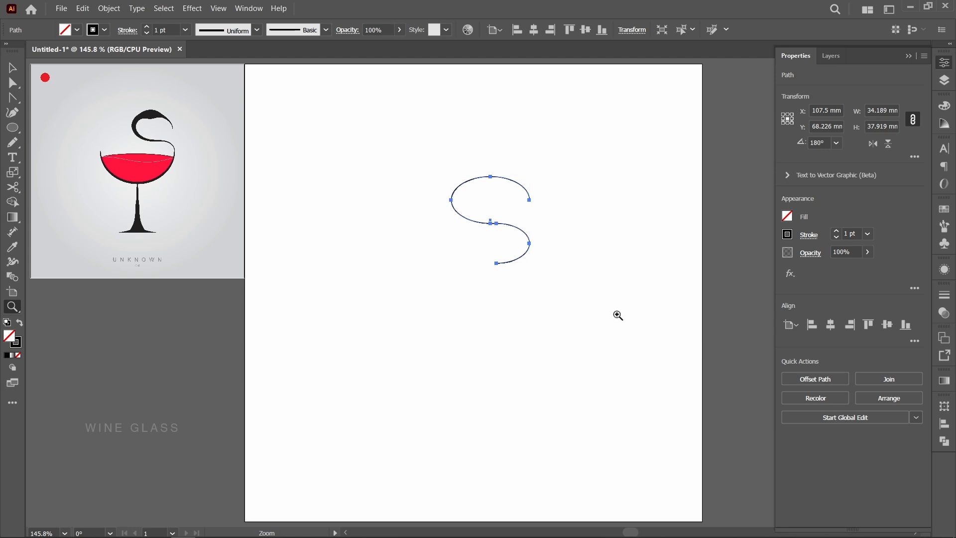
pyautogui.press('v')
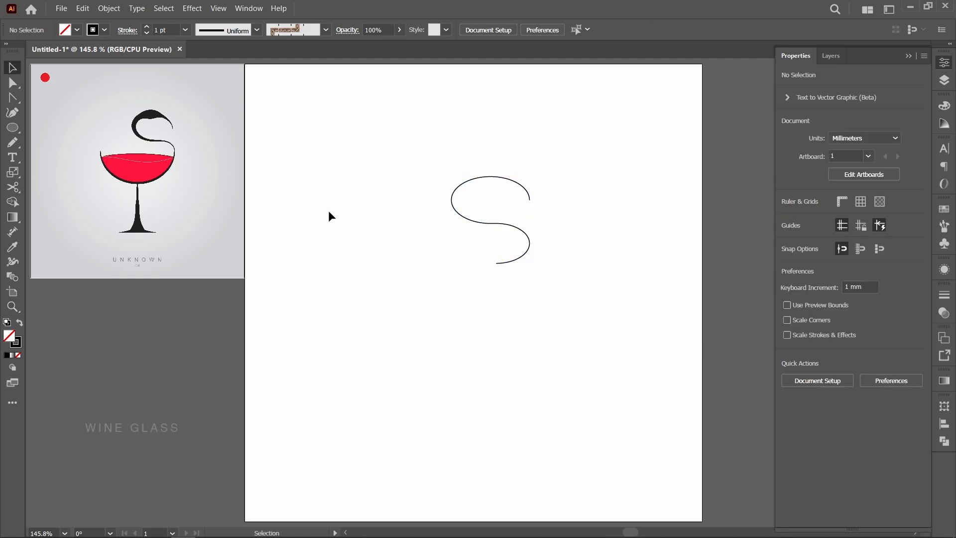
# Move the S path to the upper-left part of the artboard, next to the reference wine glass artwork.
pyautogui.moveTo(491, 223); pyautogui.dragTo(298, 153)
pyautogui.moveTo(339, 238); pyautogui.dragTo(584, 279)
pyautogui.press('z')
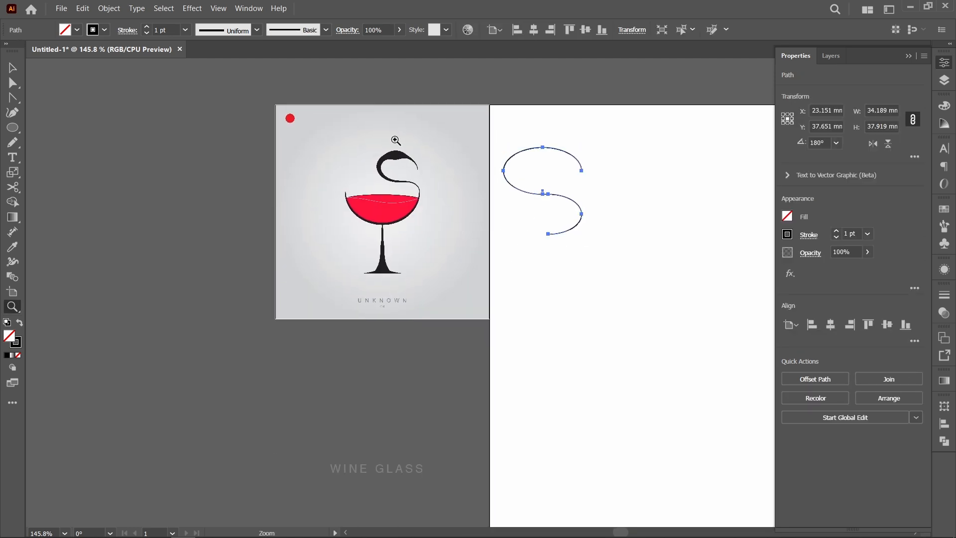
pyautogui.moveTo(307, 115); pyautogui.dragTo(643, 309)
# Widen the S path's stroke with the Width tool to about 2.6 mm at its top anchor, and add a width point left of it.
pyautogui.hotkey('shift', 'w')
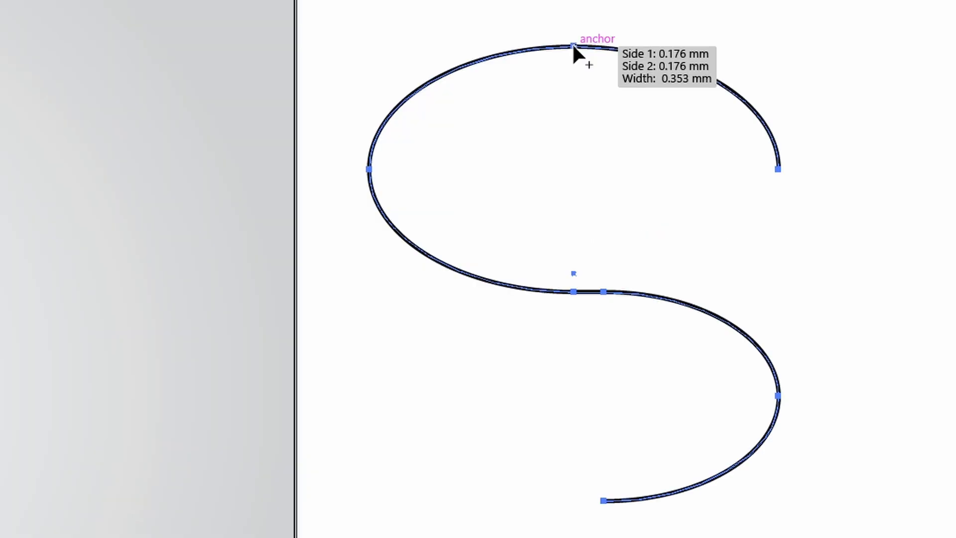
pyautogui.moveTo(573, 45); pyautogui.dragTo(574, 63)
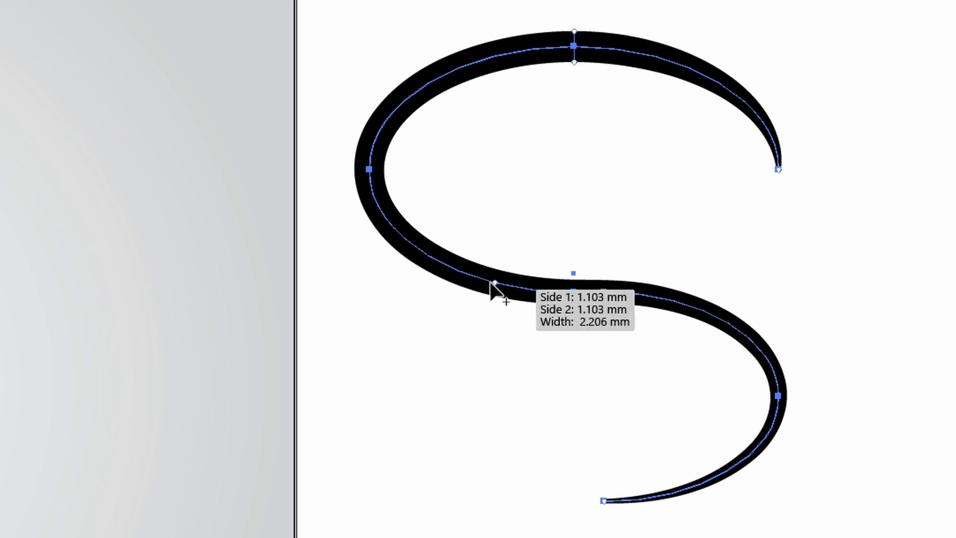
pyautogui.click(467, 84)
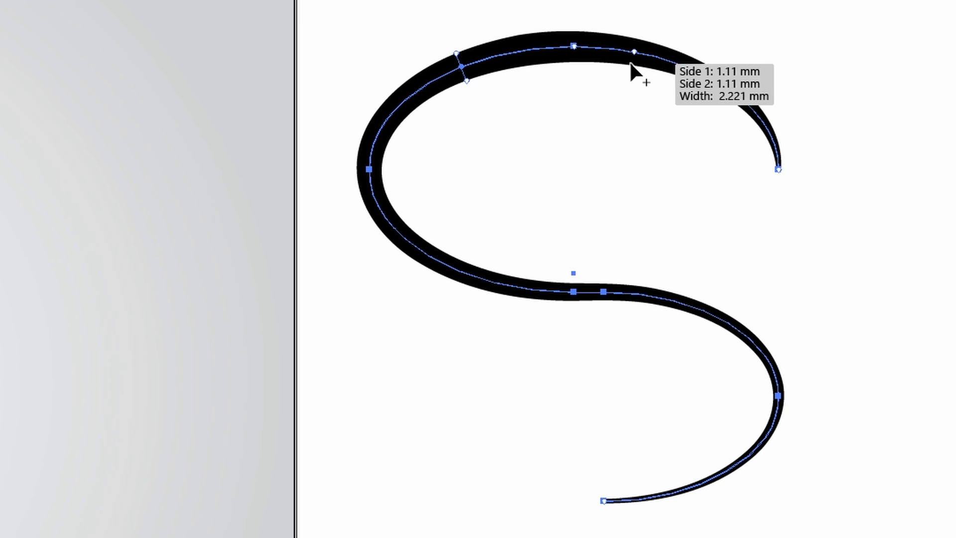
# Narrow the stroke on both sides of the top anchor, to about 1.2 mm on the right and 1.3 mm on the left.
pyautogui.moveTo(632, 61); pyautogui.dragTo(633, 59)
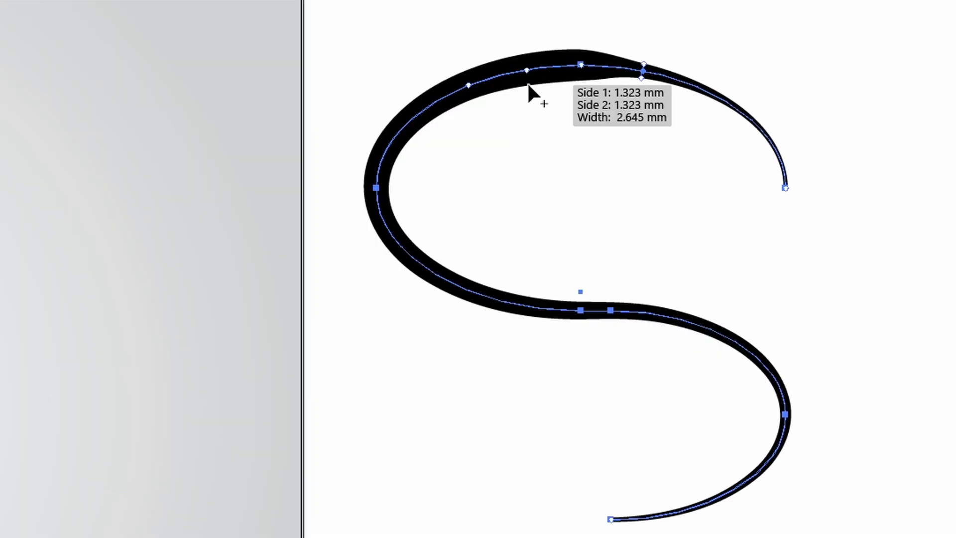
pyautogui.moveTo(527, 82); pyautogui.dragTo(529, 79)
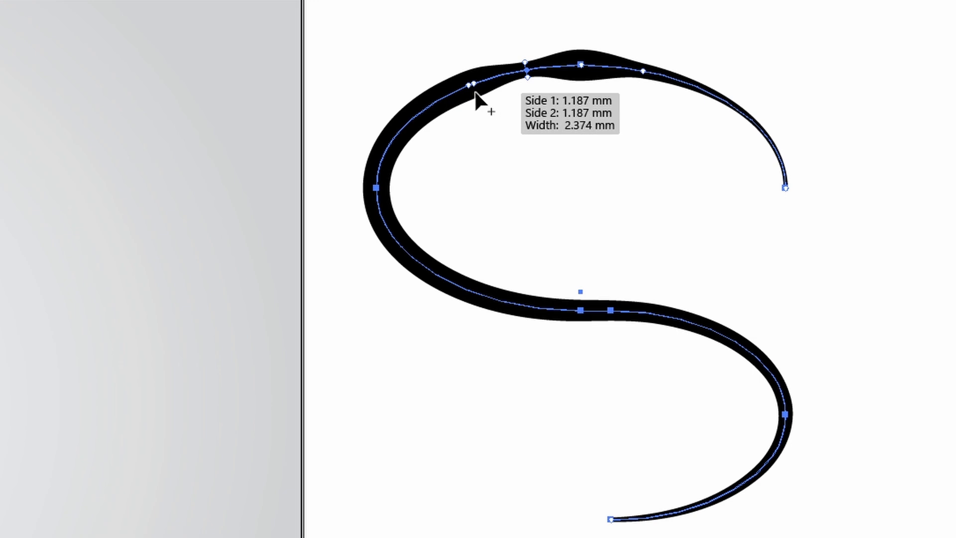
pyautogui.click(527, 73)
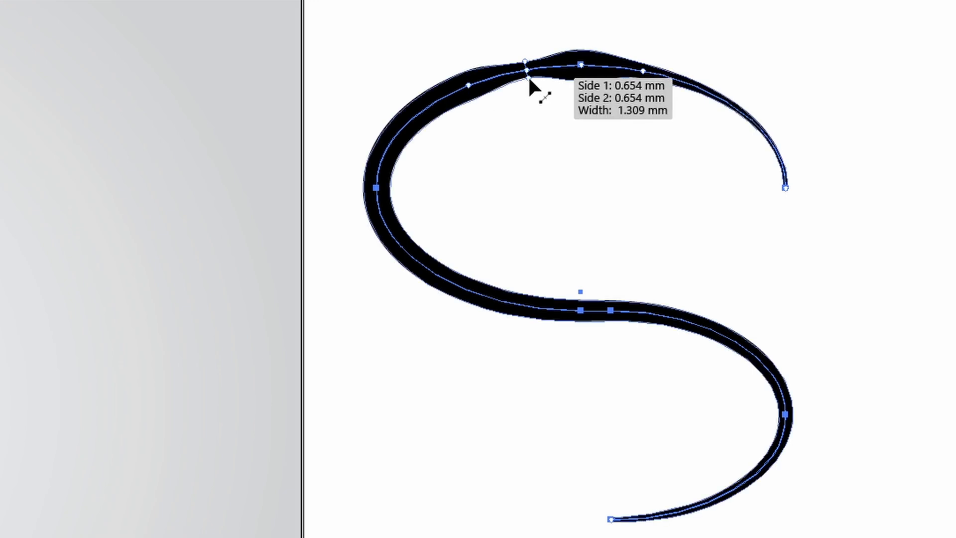
# Set the total width of the two width points directly beside the top anchor to 1 mm each.
pyautogui.click(643, 71)
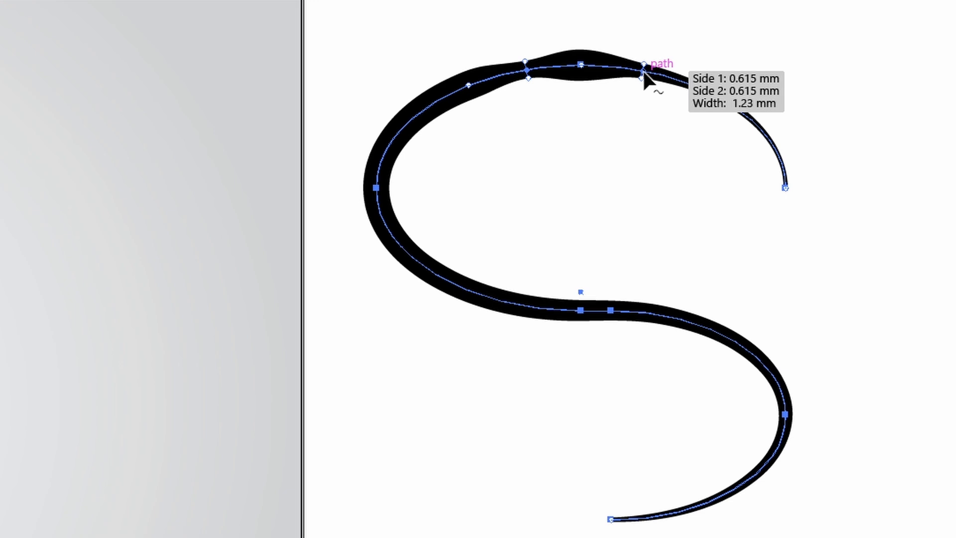
pyautogui.doubleClick(643, 70)
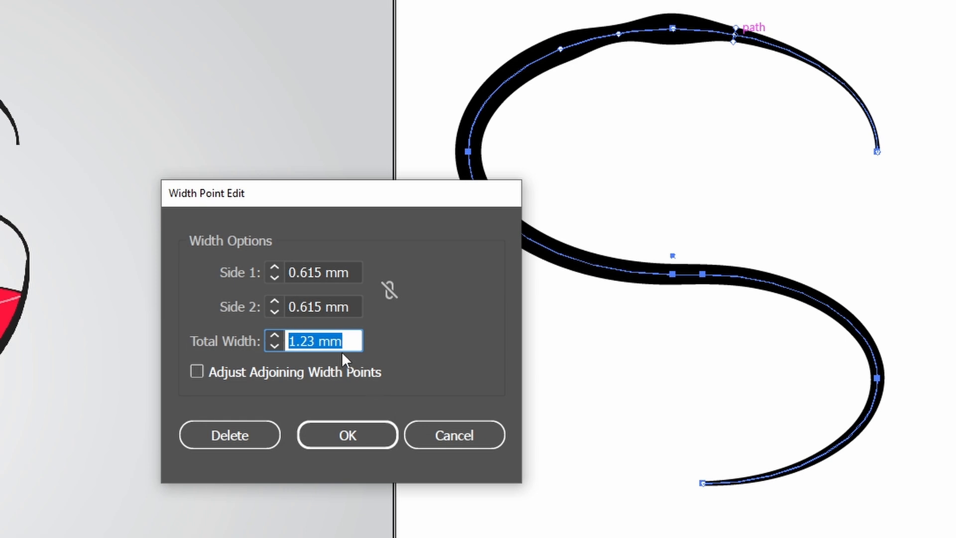
pyautogui.write('1')
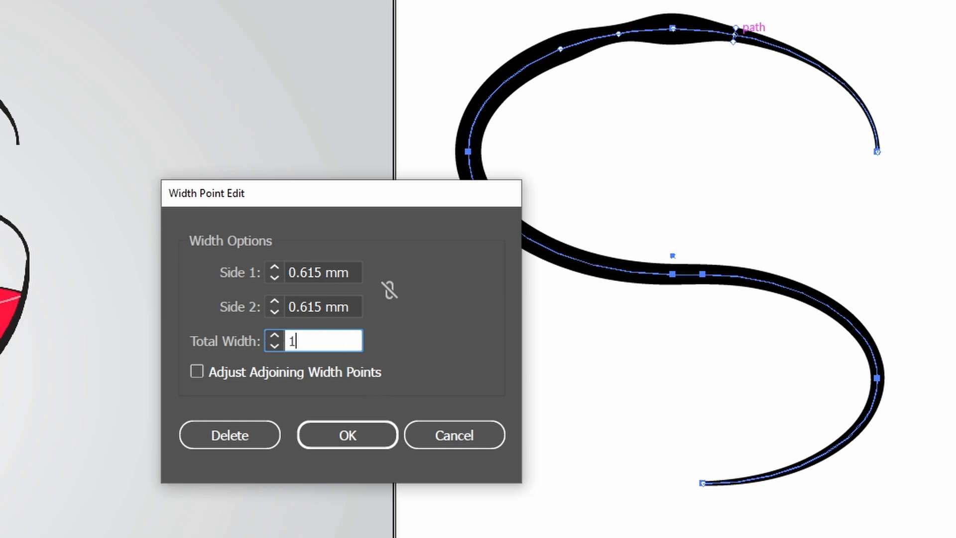
pyautogui.press('Return')
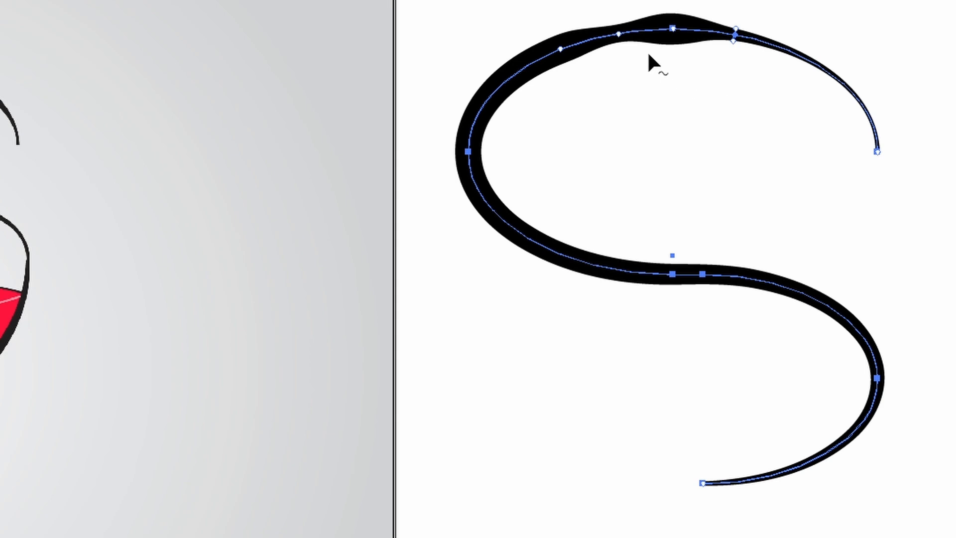
pyautogui.doubleClick(620, 36)
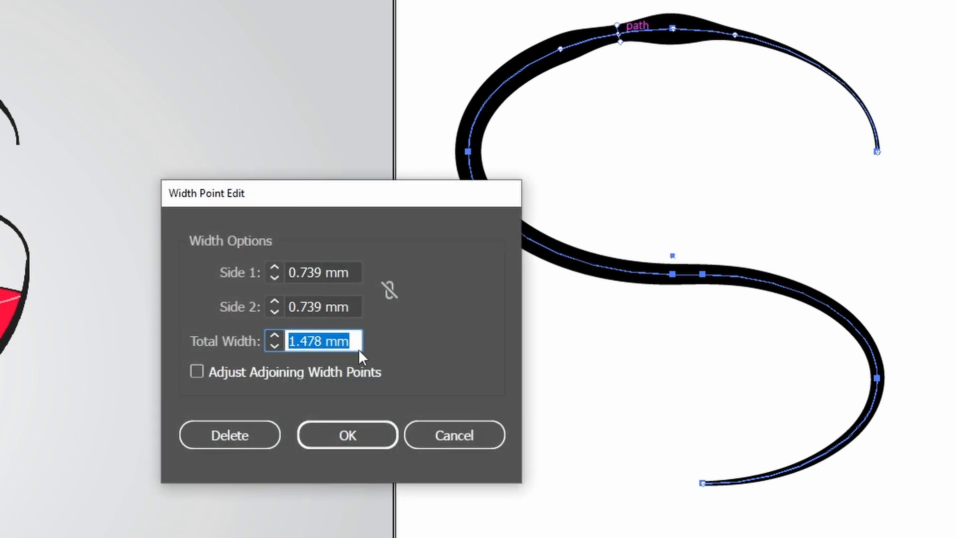
pyautogui.write('1')
pyautogui.press('Return')
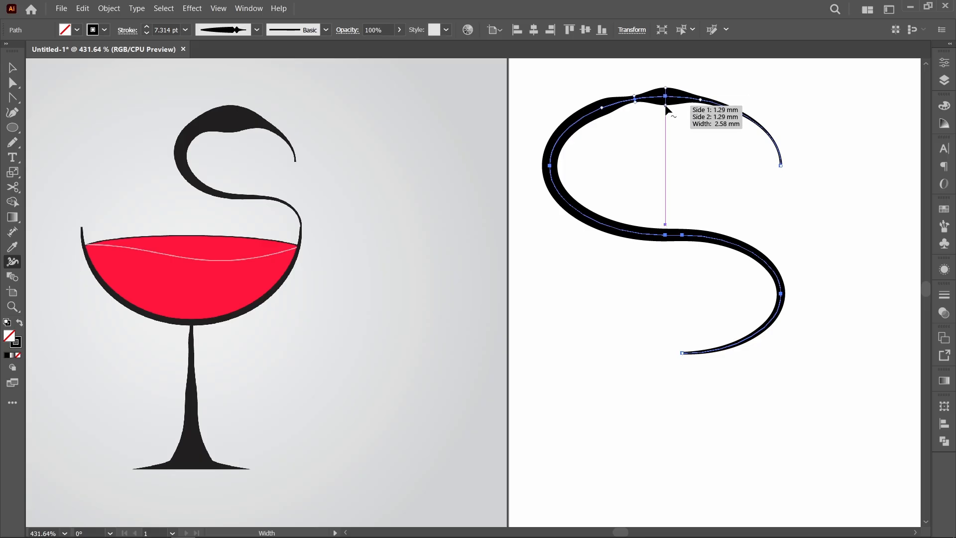
# Widen the bulge at the S path's top anchor to about 10.2 pt.
pyautogui.moveTo(665, 104); pyautogui.dragTo(669, 119)
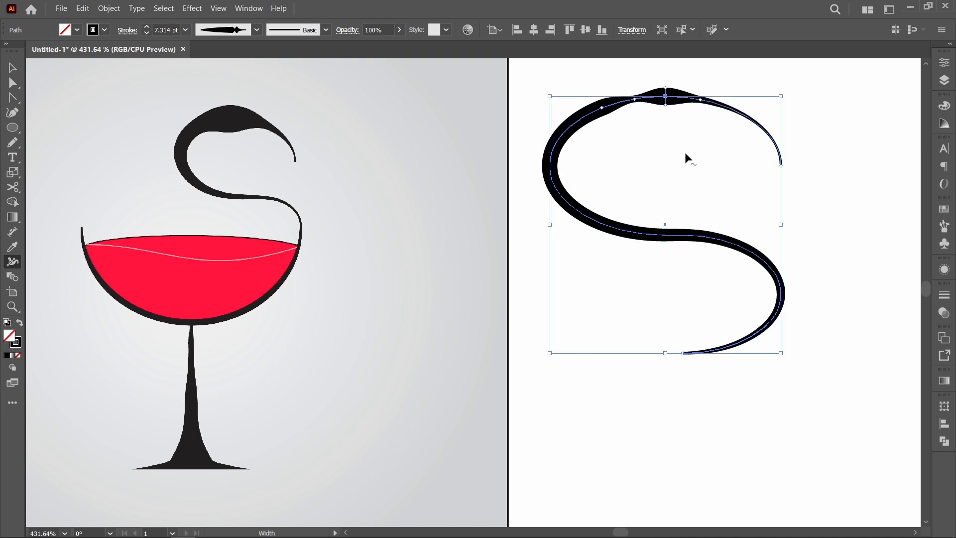
pyautogui.hotkey('ctrl', 'shift', 'z')
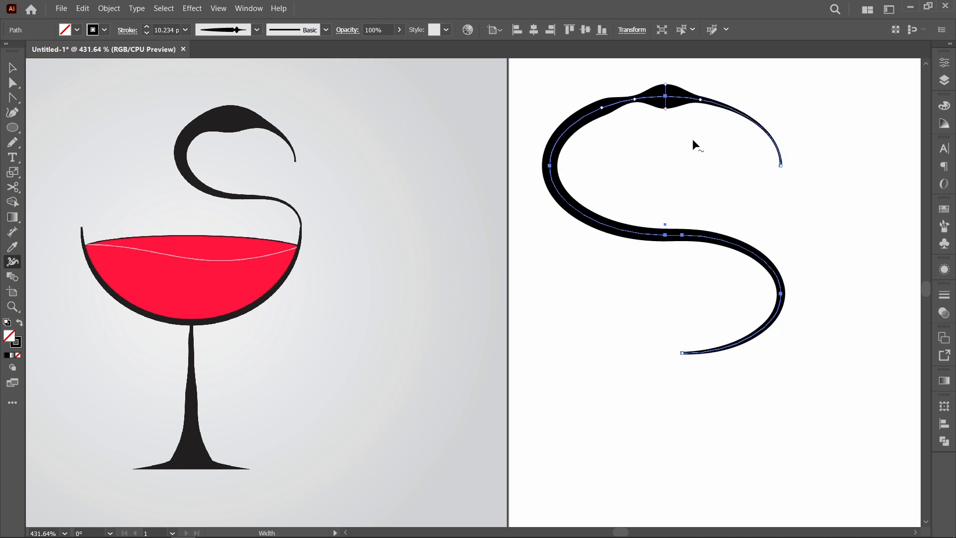
# Widen the bulge at the S path's top anchor with the Width tool to about 3.9 mm.
pyautogui.press('z')
pyautogui.moveTo(598, 60); pyautogui.dragTo(765, 154)
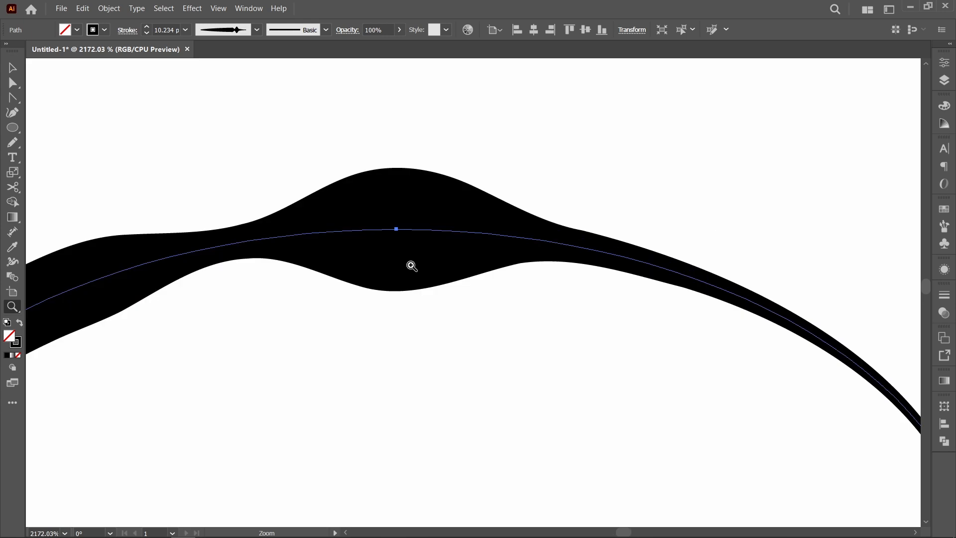
pyautogui.hotkey('shift', 'w')
pyautogui.click(396, 229)
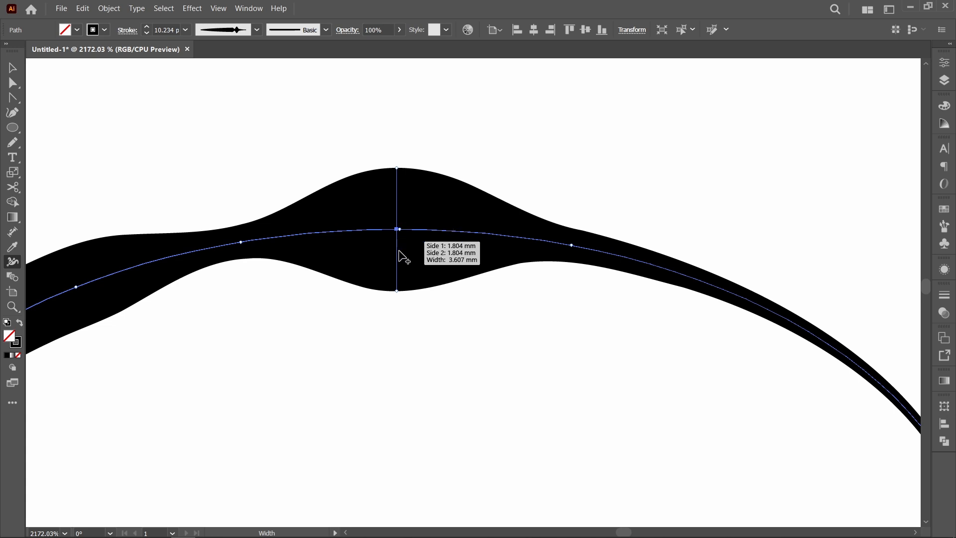
pyautogui.moveTo(396, 290); pyautogui.dragTo(397, 296)
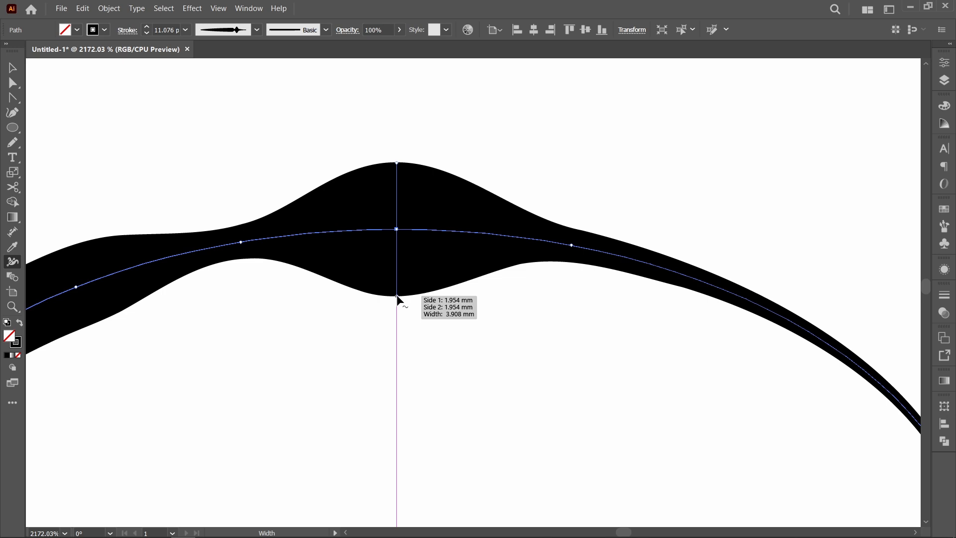
# Narrow only the lower side of the top bulge, bringing the stroke's maximum width to about 10.7 pt.
pyautogui.moveTo(397, 297); pyautogui.dragTo(397, 281)
pyautogui.hotkey('ctrl', 'z')
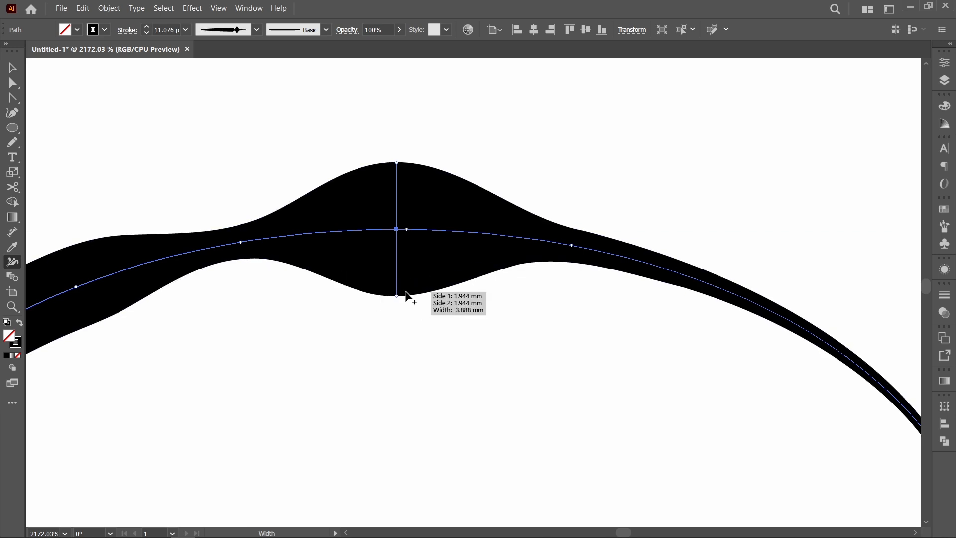
pyautogui.moveTo(397, 296); pyautogui.dragTo(397, 291)
pyautogui.hotkey('ctrl', '-')
pyautogui.hotkey('ctrl', '-')
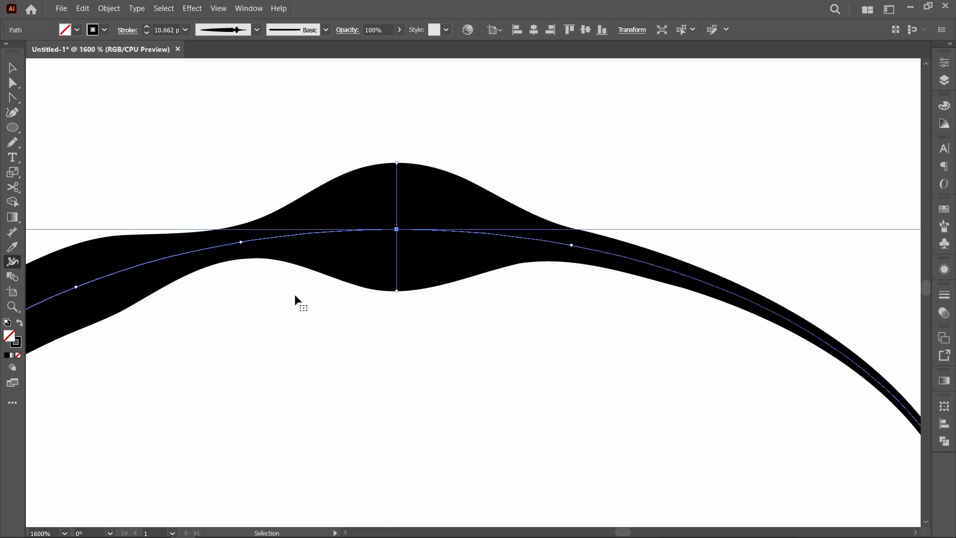
# Set the total width of the upper-left width point, beyond the one nearest the bulge, to 2 mm.
pyautogui.moveTo(319, 70); pyautogui.dragTo(286, 299)
pyautogui.hotkey('ctrl', '0')
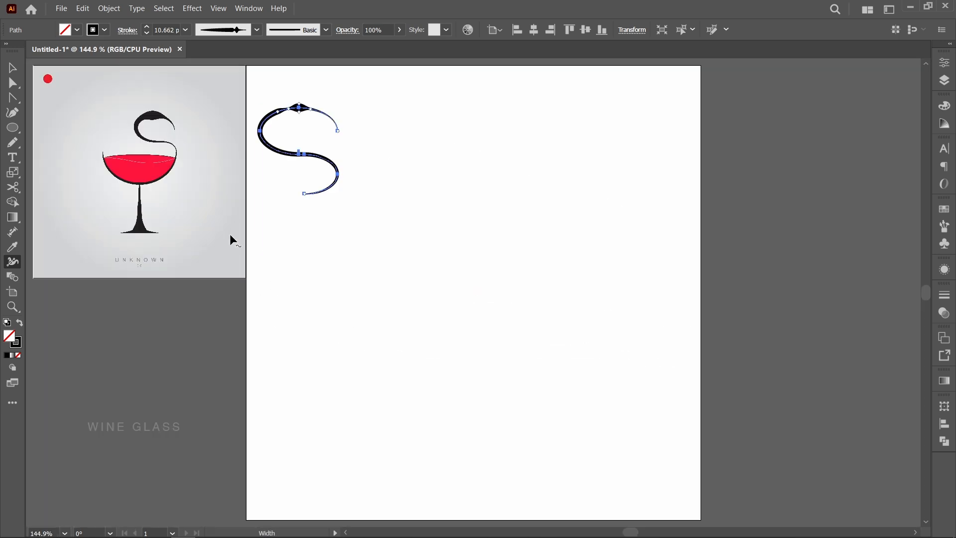
pyautogui.press('z')
pyautogui.moveTo(68, 96); pyautogui.dragTo(421, 242)
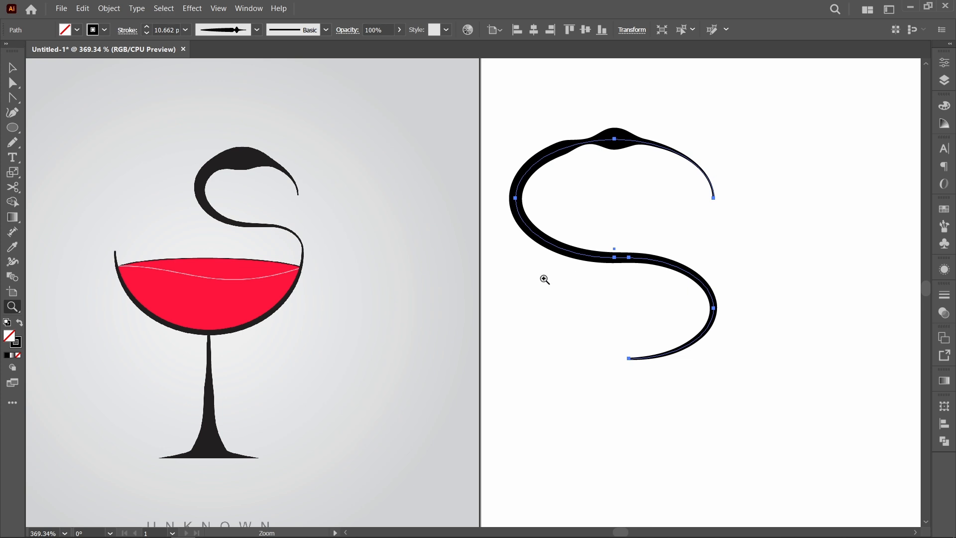
pyautogui.hotkey('shift', 'w')
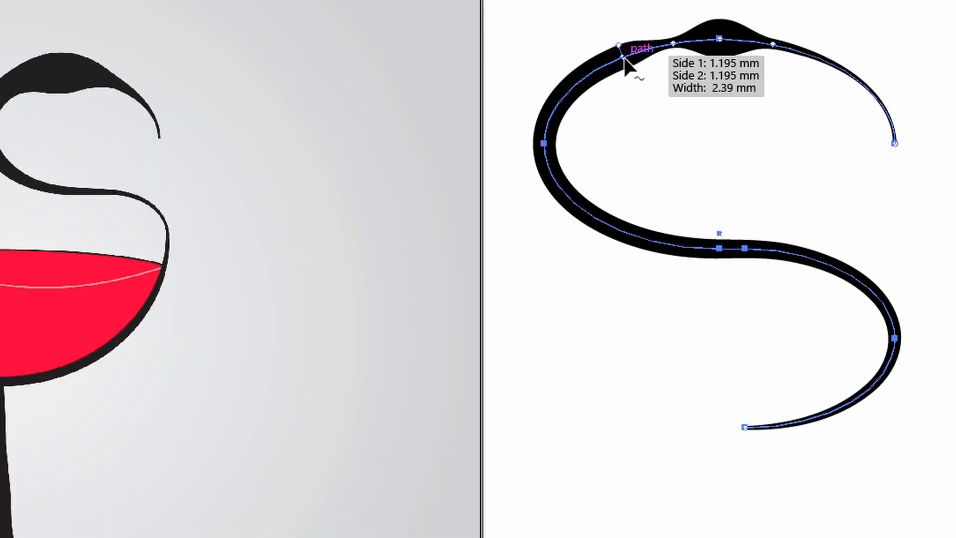
pyautogui.doubleClick(623, 59)
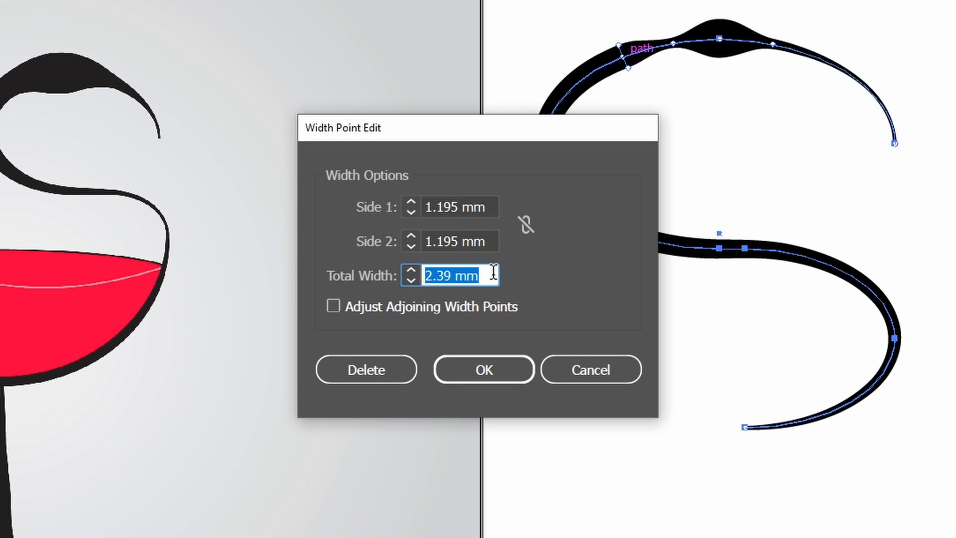
pyautogui.write('2')
pyautogui.click(496, 378)
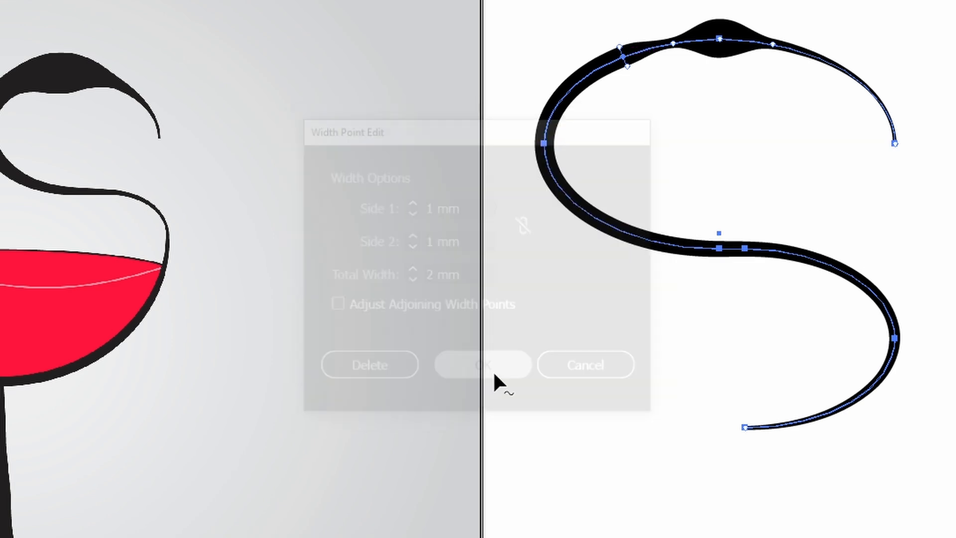
# Set the total width at the S path's leftmost anchor to 1.7 mm.
pyautogui.doubleClick(544, 144)
pyautogui.press('BackSpace')
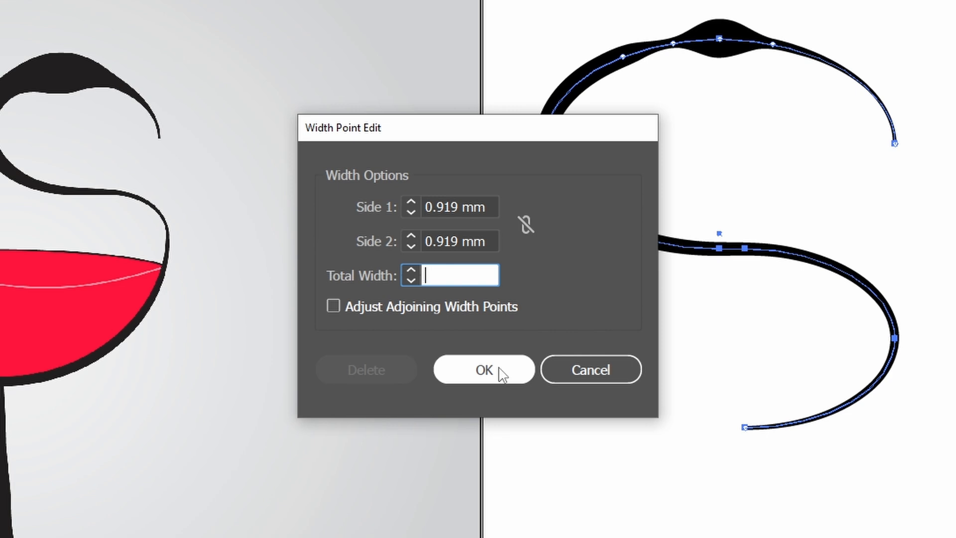
pyautogui.write('1.')
pyautogui.write('7')
pyautogui.press('Return')
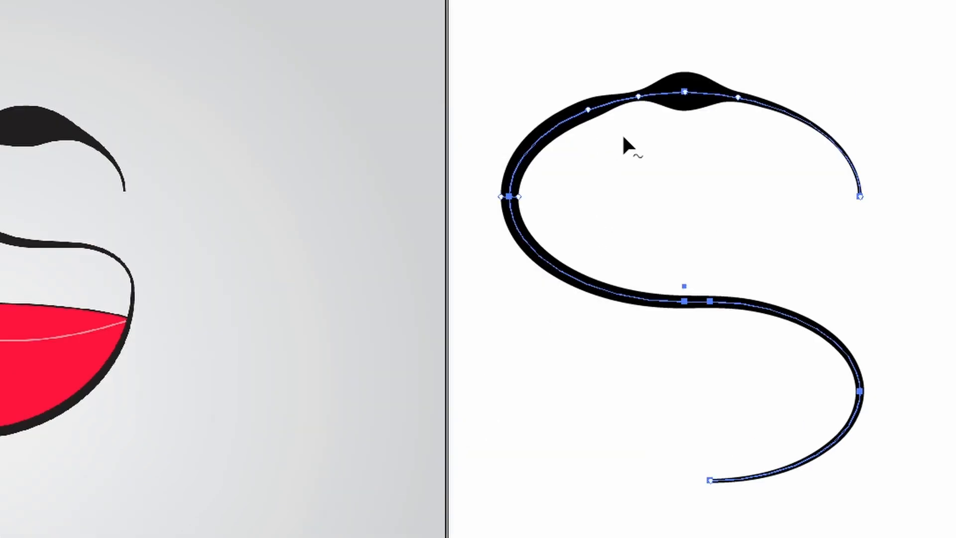
# Narrow the stroke slightly along the upper-left curve and leftmost anchor, and thin it just before the S path's middle.
pyautogui.moveTo(548, 100); pyautogui.dragTo(544, 95)
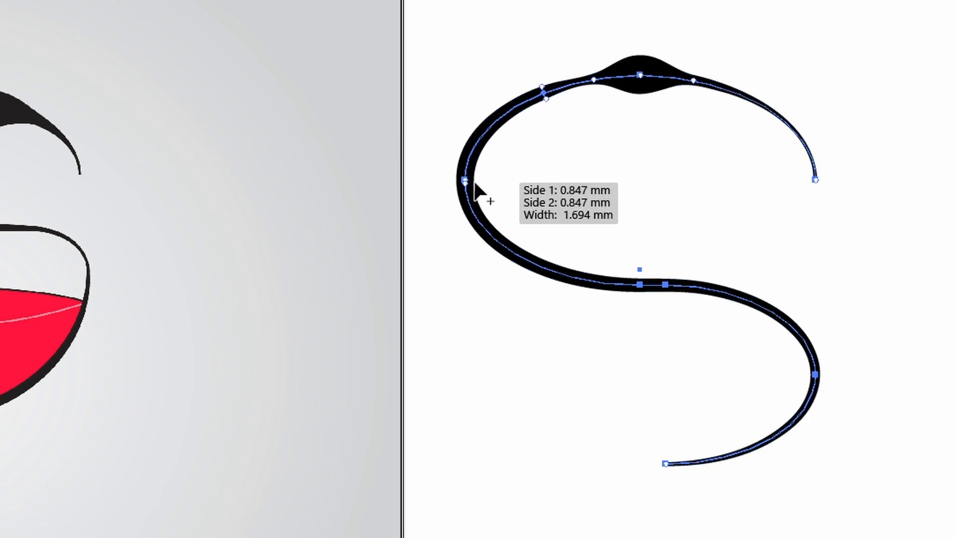
pyautogui.moveTo(482, 194); pyautogui.dragTo(487, 193)
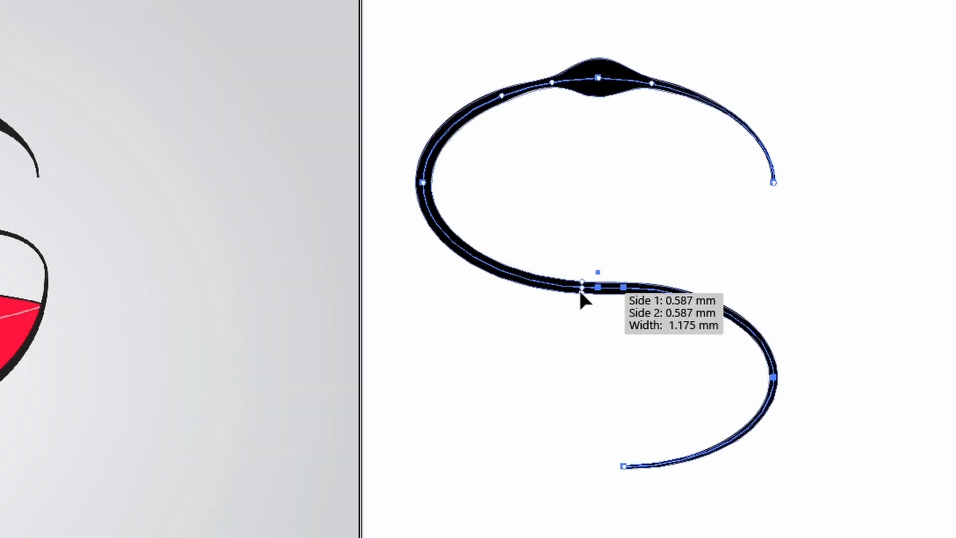
pyautogui.moveTo(580, 293); pyautogui.dragTo(579, 285)
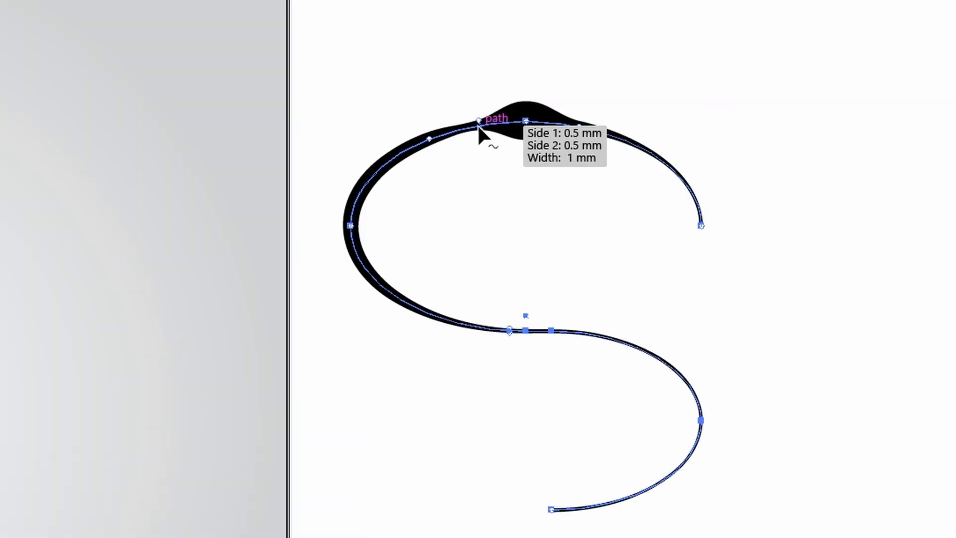
# Thicken the stroke at the width point beside the bulge and at the S path's bottom end anchor.
pyautogui.moveTo(477, 123); pyautogui.dragTo(477, 129)
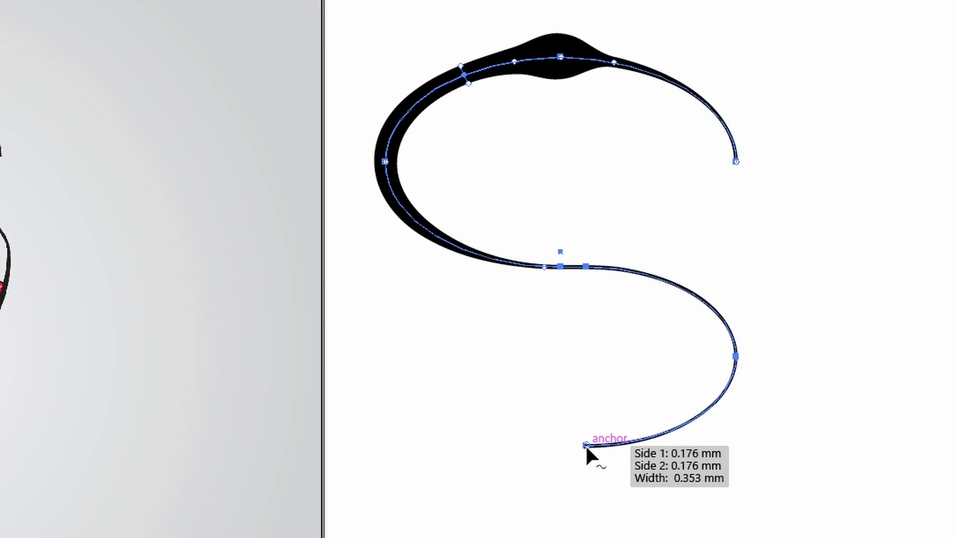
pyautogui.moveTo(584, 444); pyautogui.dragTo(584, 452)
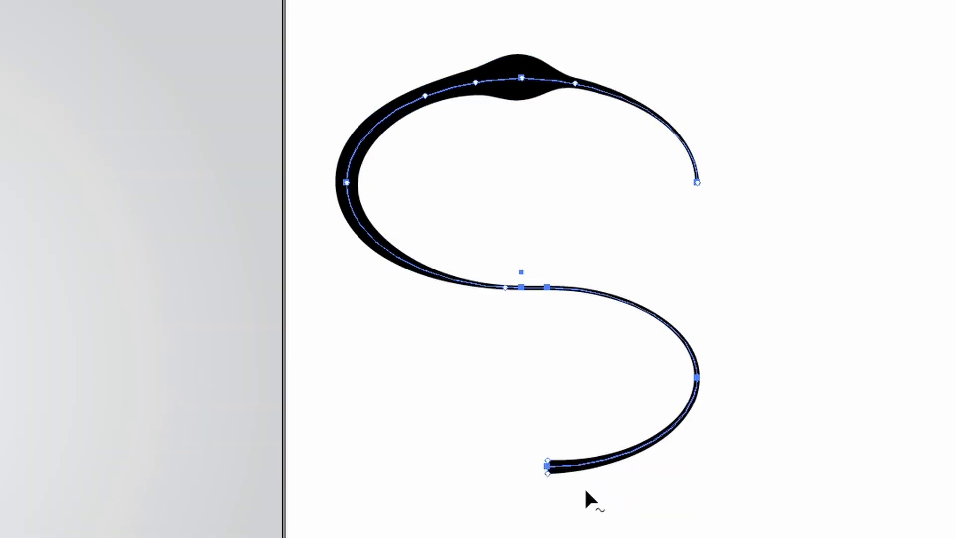
# Delete the S path's bottom end anchor so the curve ends at its lower-right anchor.
pyautogui.press('a')
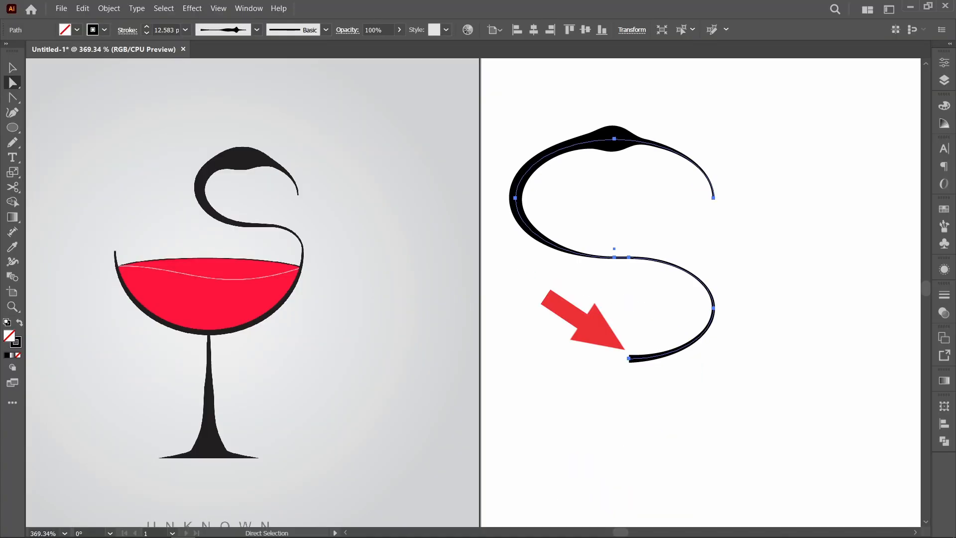
pyautogui.moveTo(616, 340); pyautogui.dragTo(640, 378)
pyautogui.press('Delete')
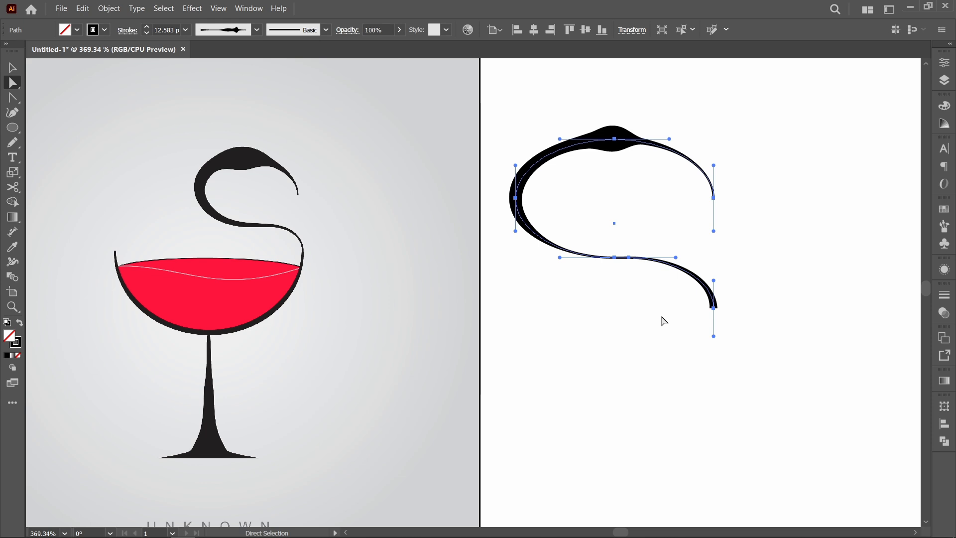
pyautogui.click(625, 333)
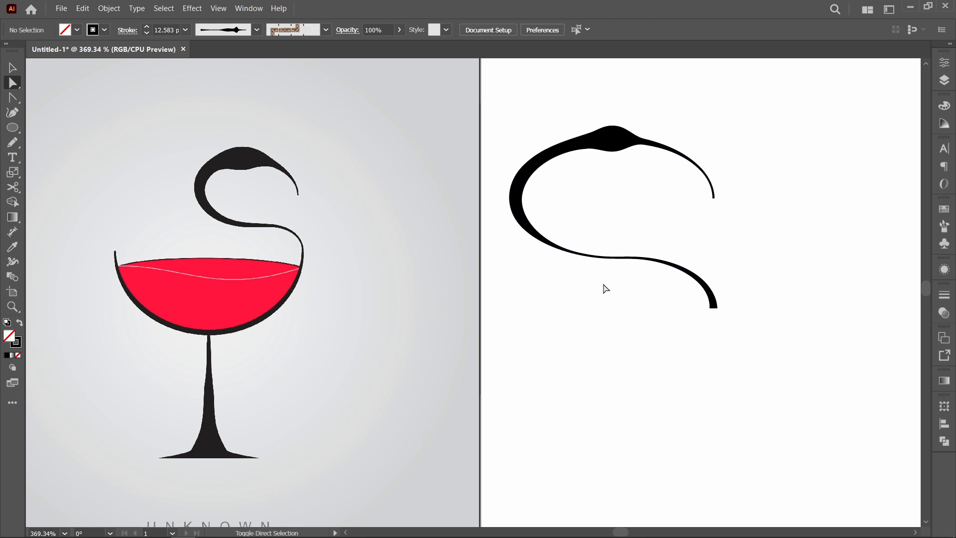
# Copy the total width of the lower-left width point, 0.868 mm, to the S path's lower end point.
pyautogui.hotkey('shift', 'w')
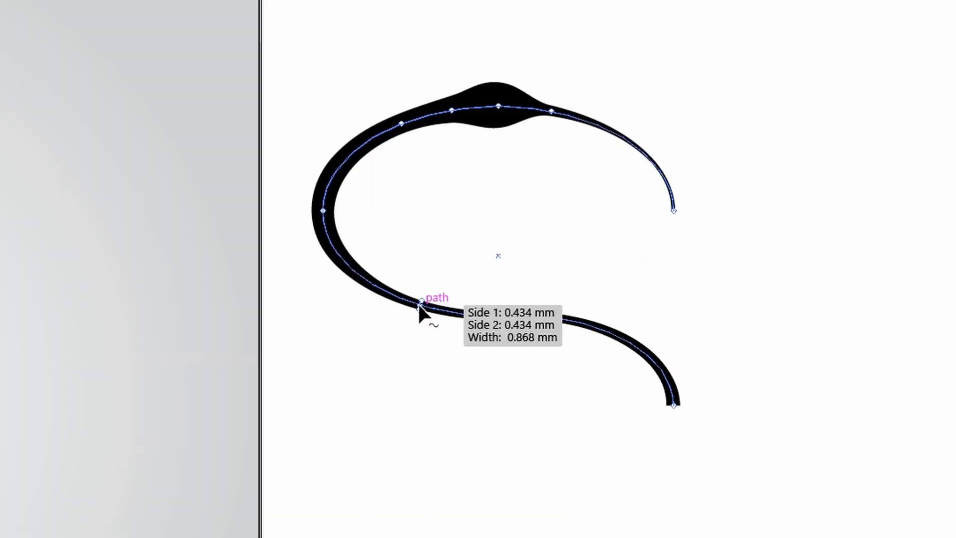
pyautogui.doubleClick(570, 251)
pyautogui.hotkey('ctrl', 'c')
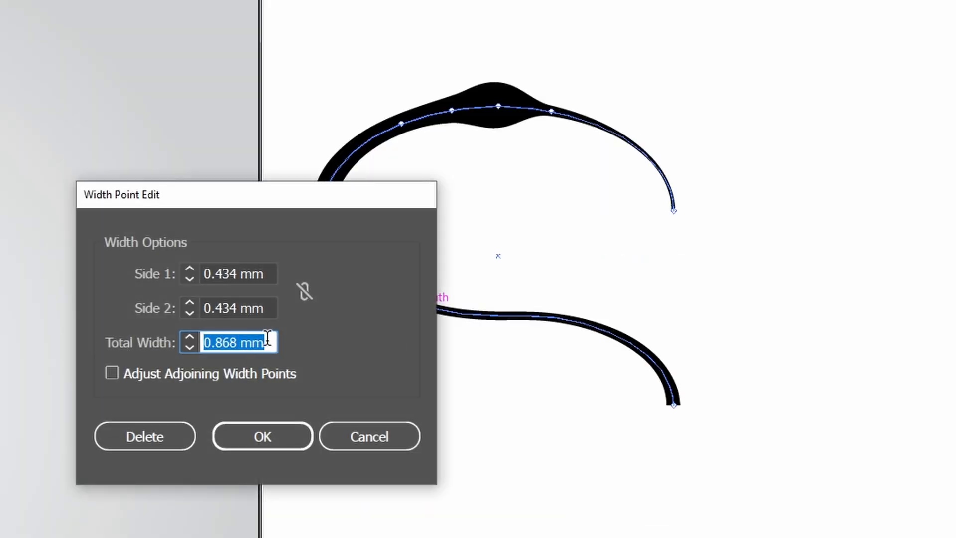
pyautogui.click(283, 446)
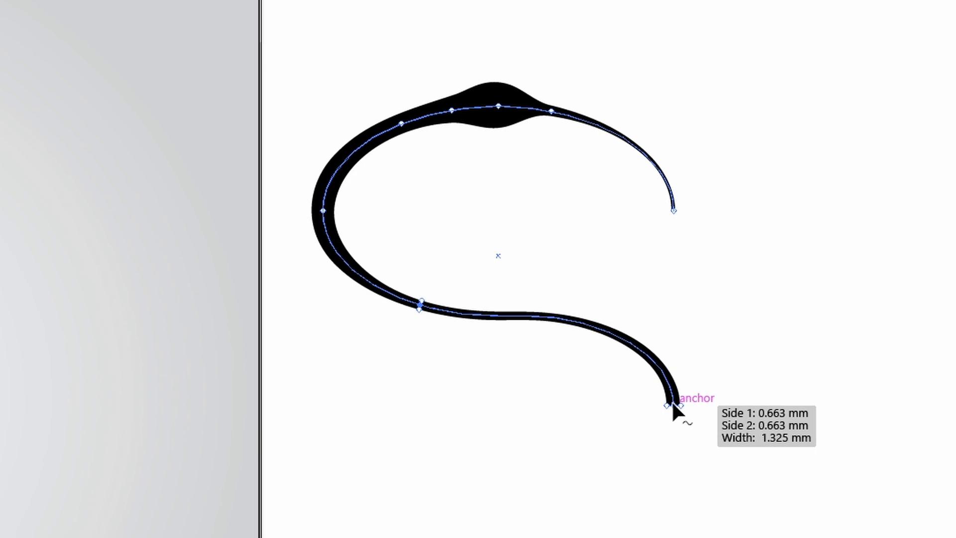
pyautogui.doubleClick(673, 405)
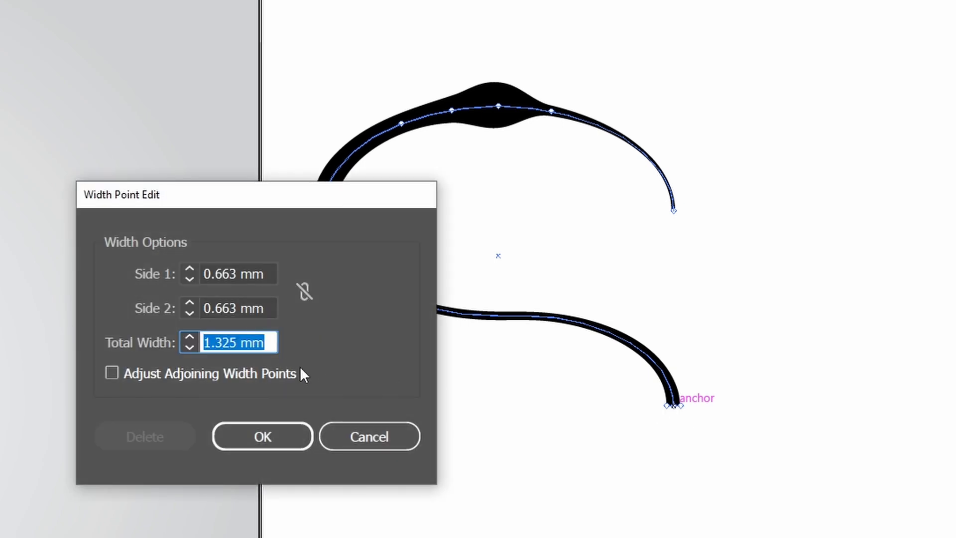
pyautogui.hotkey('ctrl', 'v')
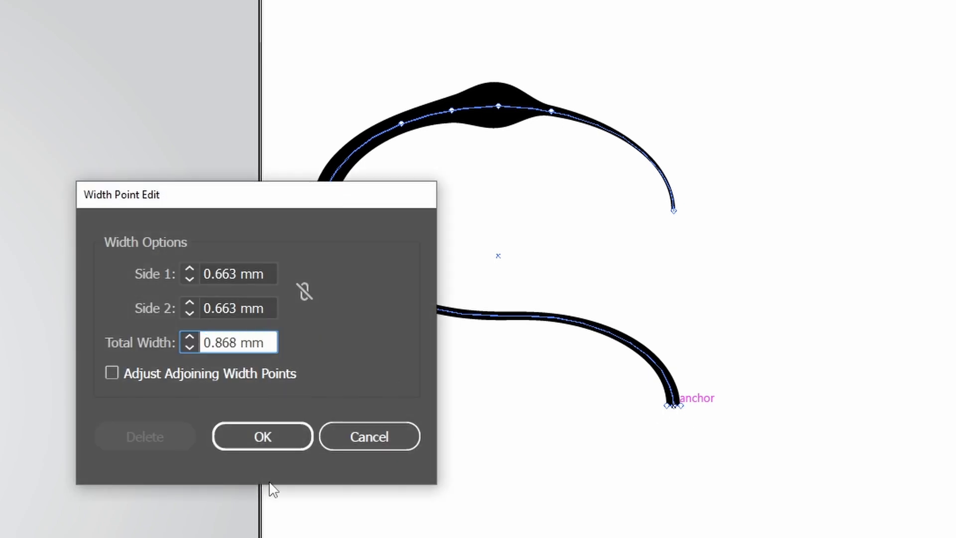
pyautogui.click(264, 437)
pyautogui.click(543, 488)
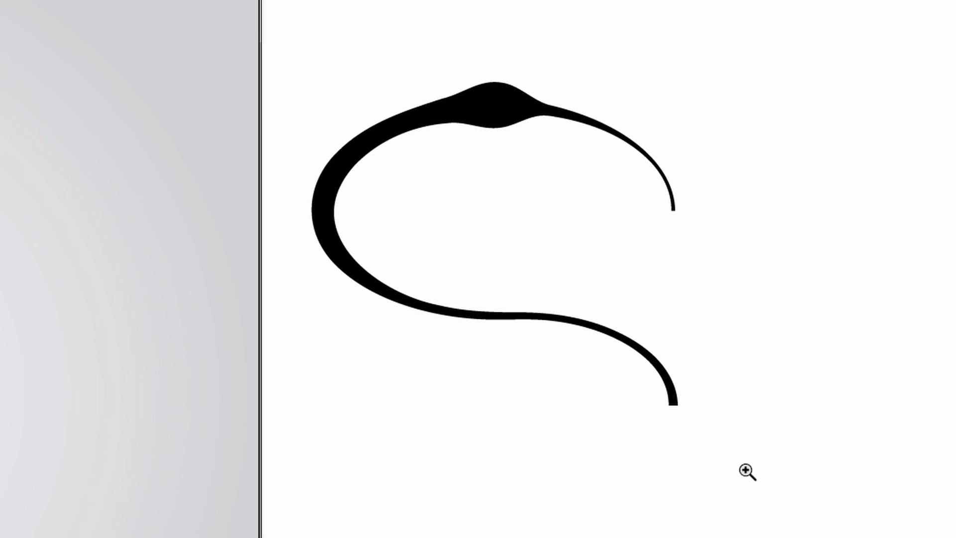
# Narrow the stroke at the S path's lower end and set its total width to 1 mm.
pyautogui.moveTo(739, 456); pyautogui.dragTo(624, 333)
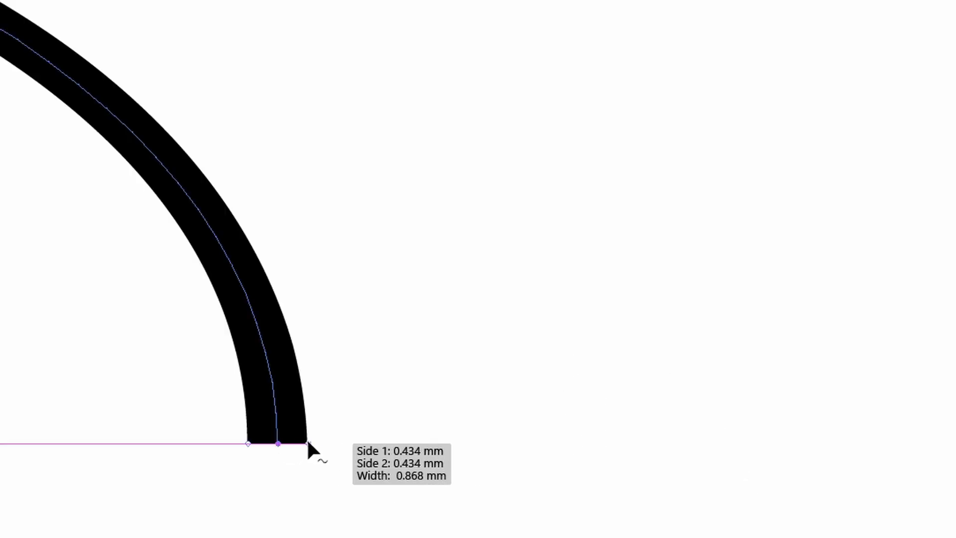
pyautogui.moveTo(307, 442); pyautogui.dragTo(294, 443)
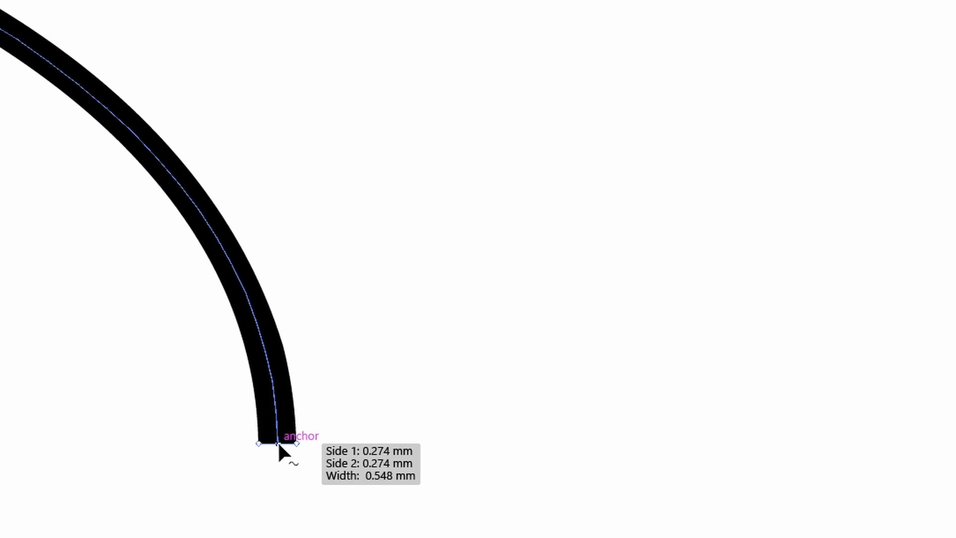
pyautogui.doubleClick(278, 443)
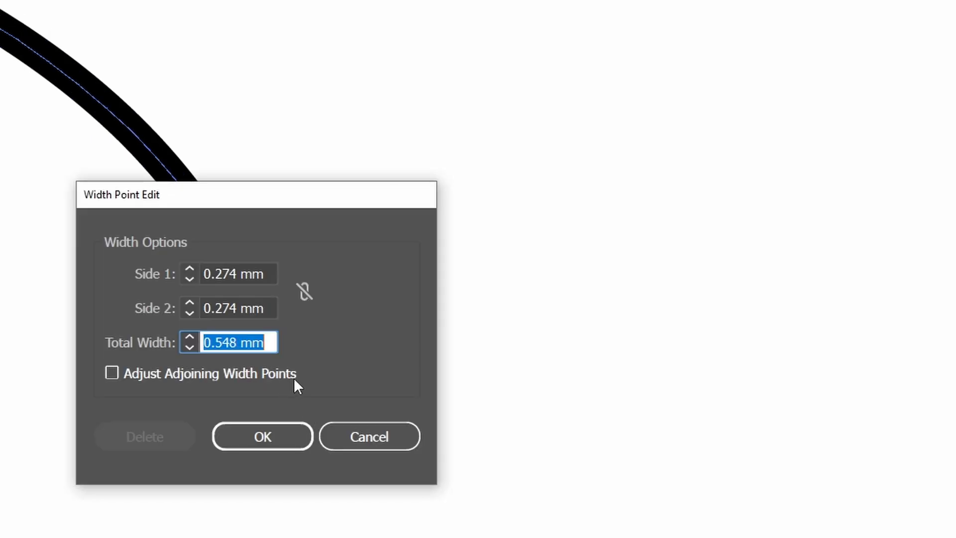
pyautogui.press('BackSpace')
pyautogui.write('1')
pyautogui.press('Return')
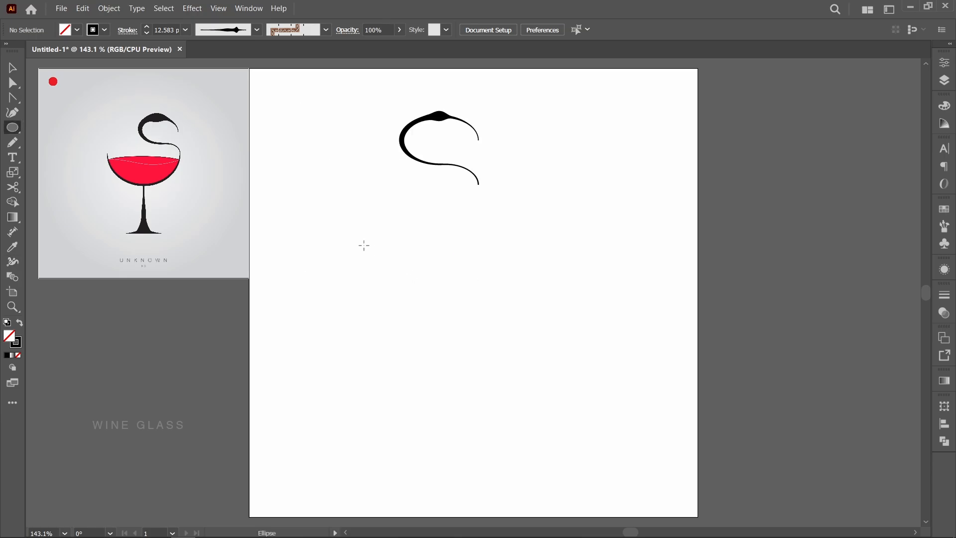
# Draw a circle below the S shape and delete its top anchor, leaving the lower half as the bowl.
pyautogui.moveTo(364, 245); pyautogui.dragTo(536, 313)
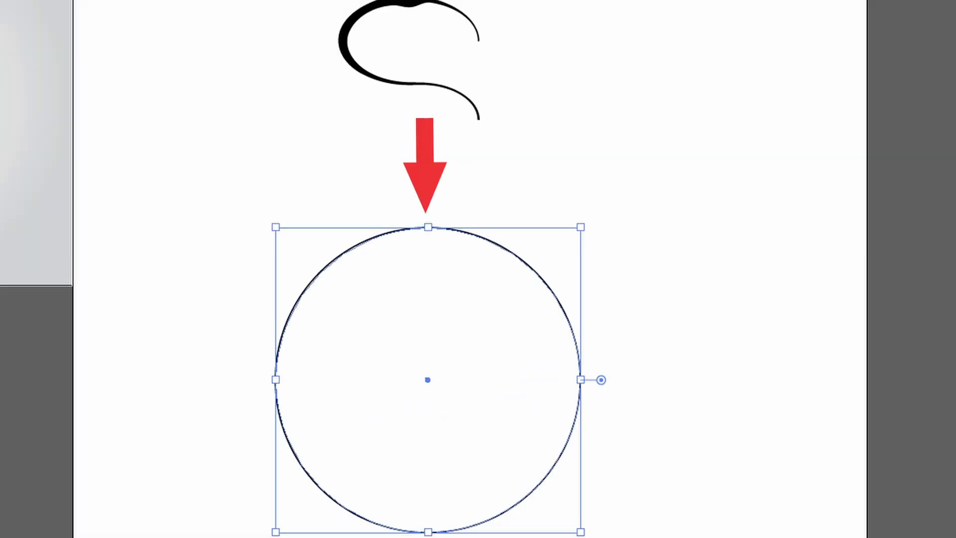
pyautogui.press('a')
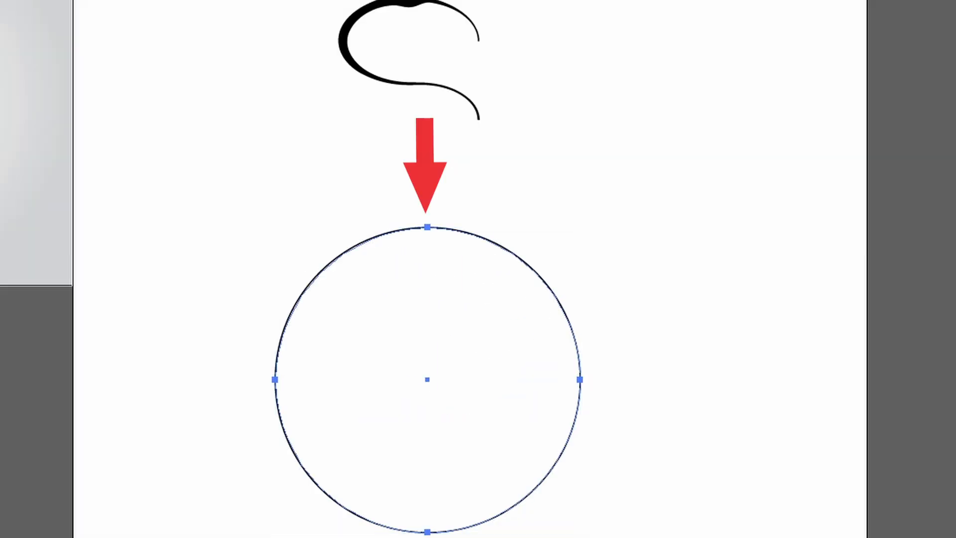
pyautogui.moveTo(305, 187); pyautogui.dragTo(532, 263)
pyautogui.press('Delete')
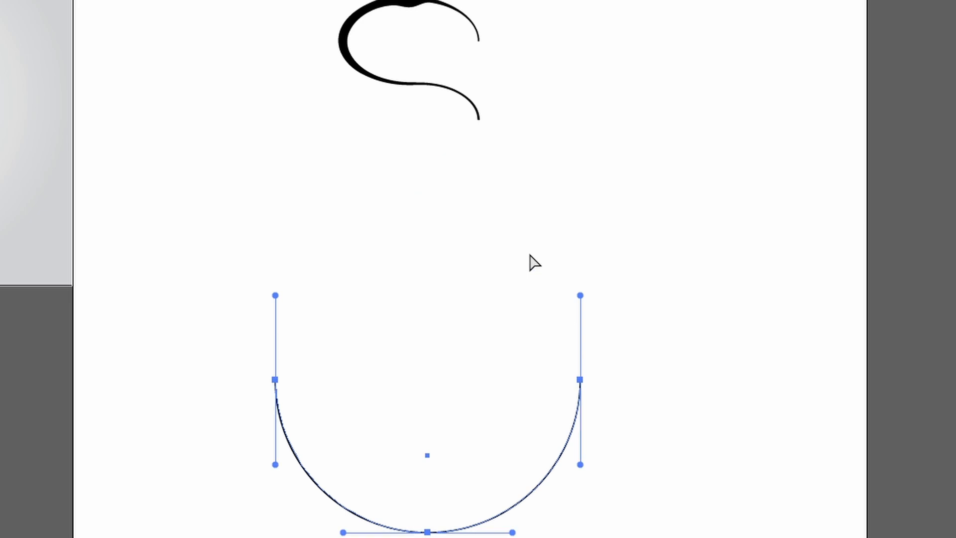
# Stretch the half-circle bowl slightly wider on both sides from its centre, keeping its height.
pyautogui.click(570, 482)
pyautogui.press('v')
pyautogui.click(546, 477)
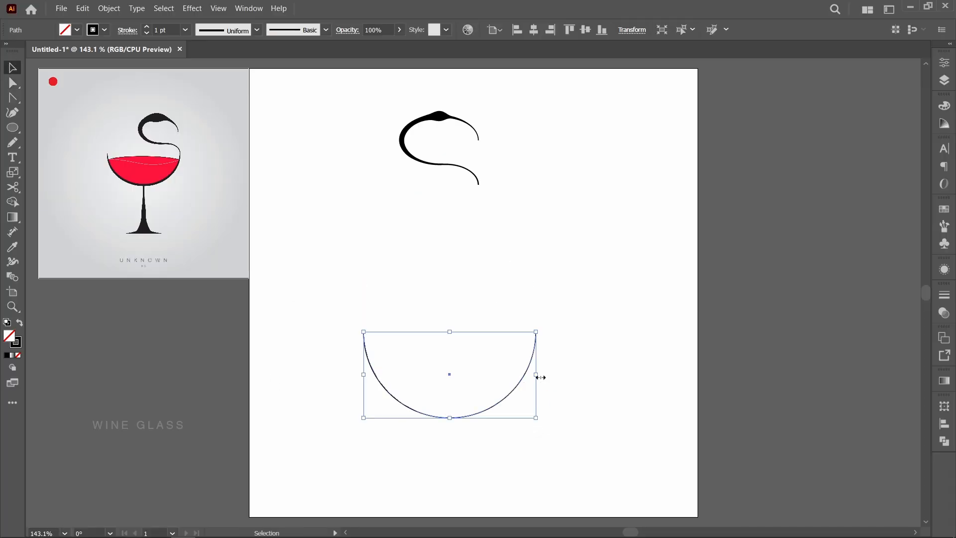
pyautogui.moveTo(537, 374); pyautogui.dragTo(550, 375)
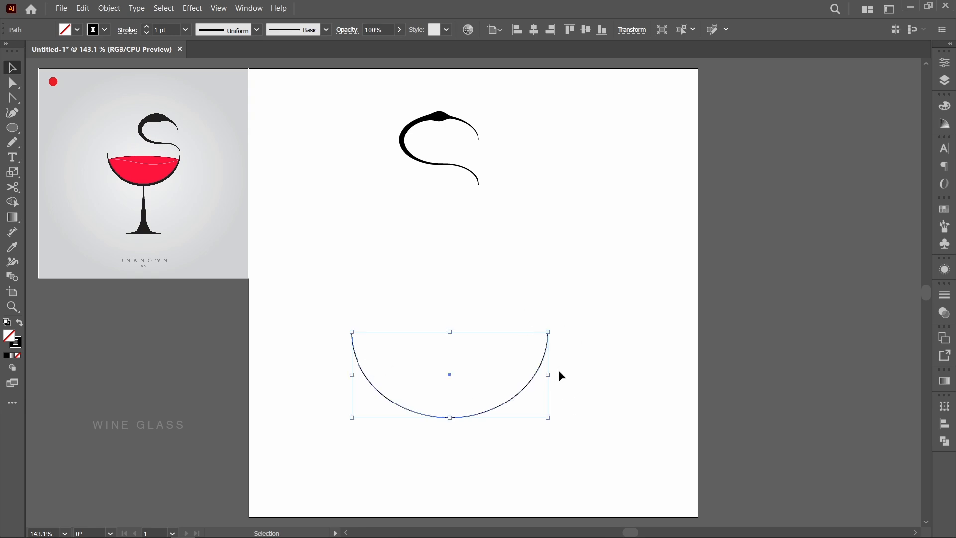
# Move the bowl up and place the S path just above it, with the S's lower end over the bowl's right end.
pyautogui.moveTo(486, 418); pyautogui.dragTo(465, 315)
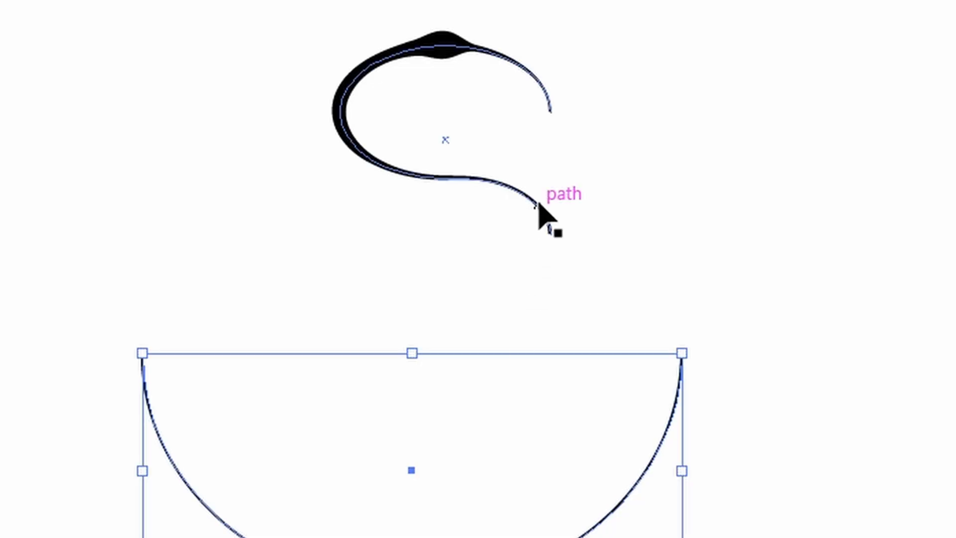
pyautogui.moveTo(538, 204); pyautogui.dragTo(671, 252)
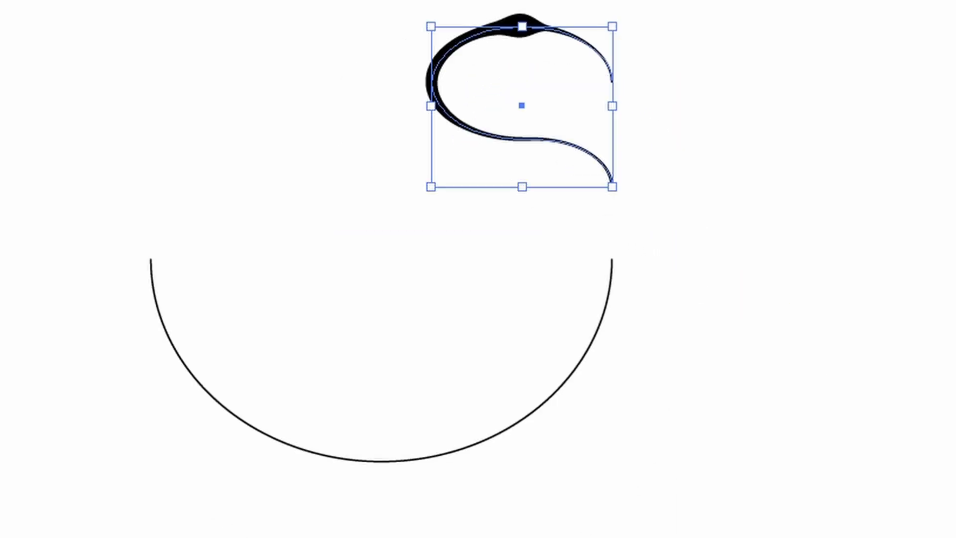
pyautogui.press('Down')
pyautogui.press('Down')
pyautogui.press('Down')
pyautogui.press('Down')
pyautogui.press('Down')
pyautogui.press('Down')
pyautogui.press('Down')
pyautogui.press('Down')
pyautogui.press('Down')
pyautogui.press('Down')
pyautogui.press('Down')
pyautogui.press('Down')
pyautogui.press('Down')
pyautogui.press('Down')
pyautogui.press('Down')
pyautogui.press('Down')
pyautogui.press('Down')
pyautogui.press('Down')
pyautogui.press('Down')
pyautogui.press('Down')
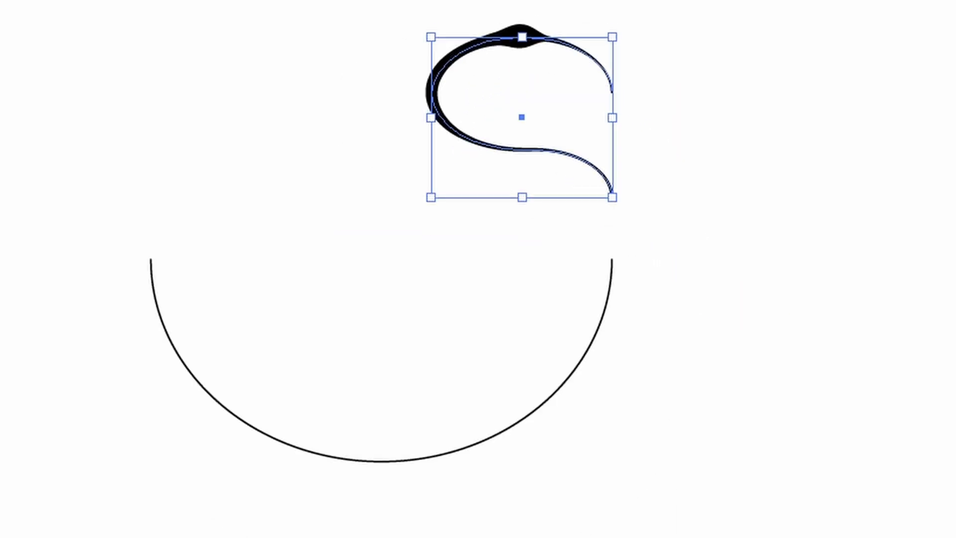
pyautogui.press('Down')
pyautogui.press('Down')
pyautogui.press('Down')
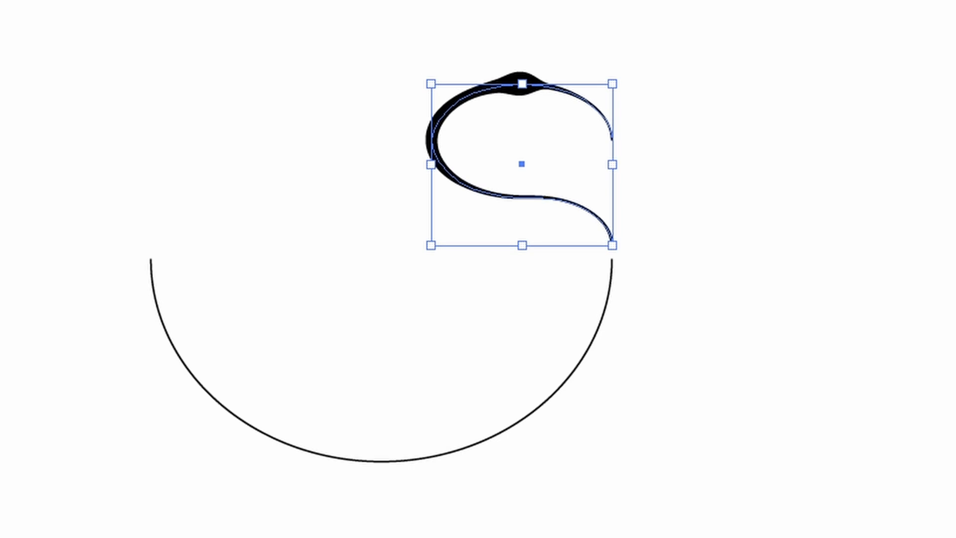
pyautogui.click(812, 519)
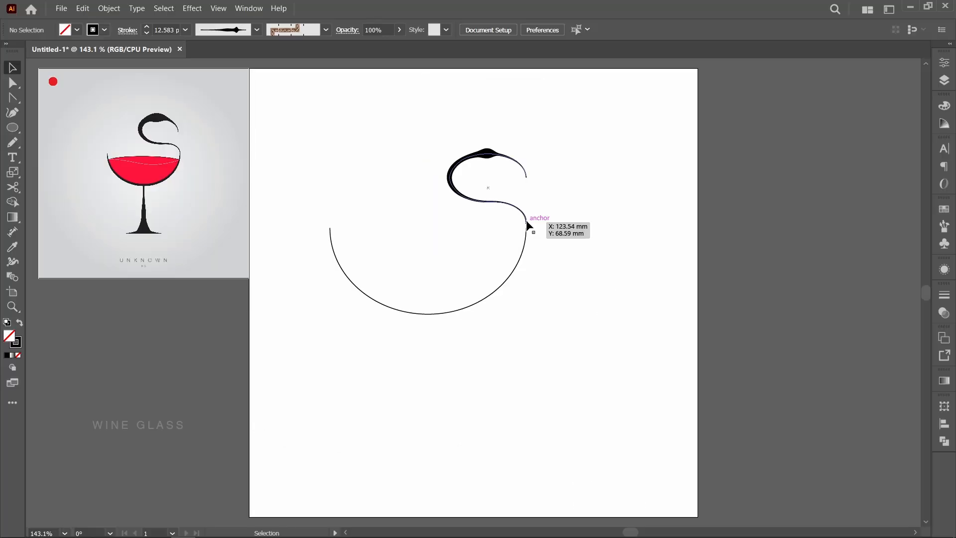
# Apply the elliptical width profile that tapers at both ends to the bowl path and set its stroke weight to 5 pt.
pyautogui.click(429, 314)
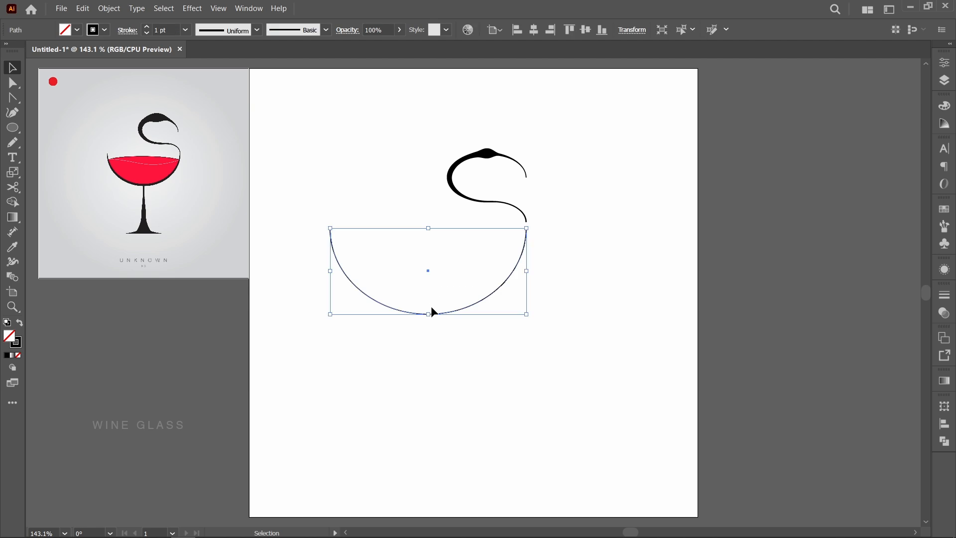
pyautogui.click(257, 30)
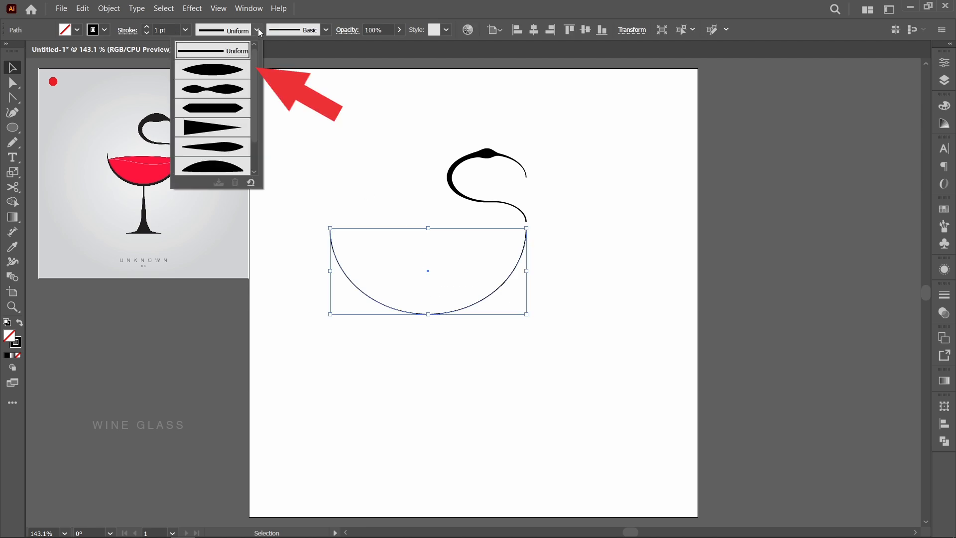
pyautogui.click(231, 69)
pyautogui.click(173, 29)
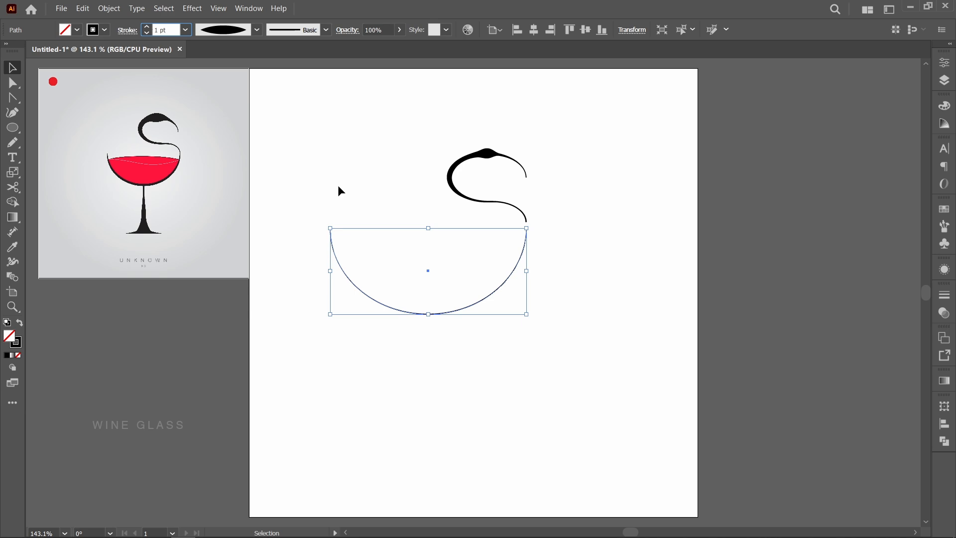
pyautogui.press('Up')
pyautogui.press('Up')
pyautogui.press('Up')
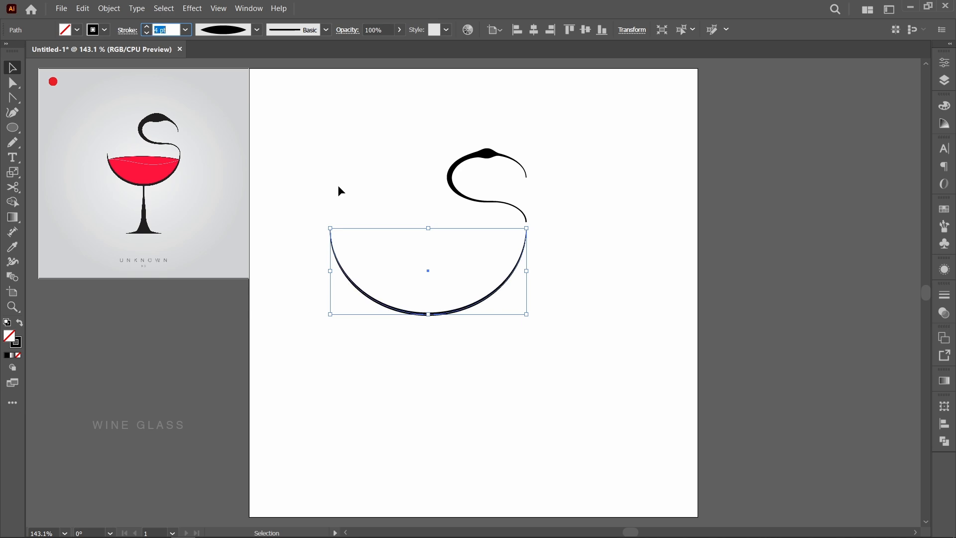
pyautogui.press('Up')
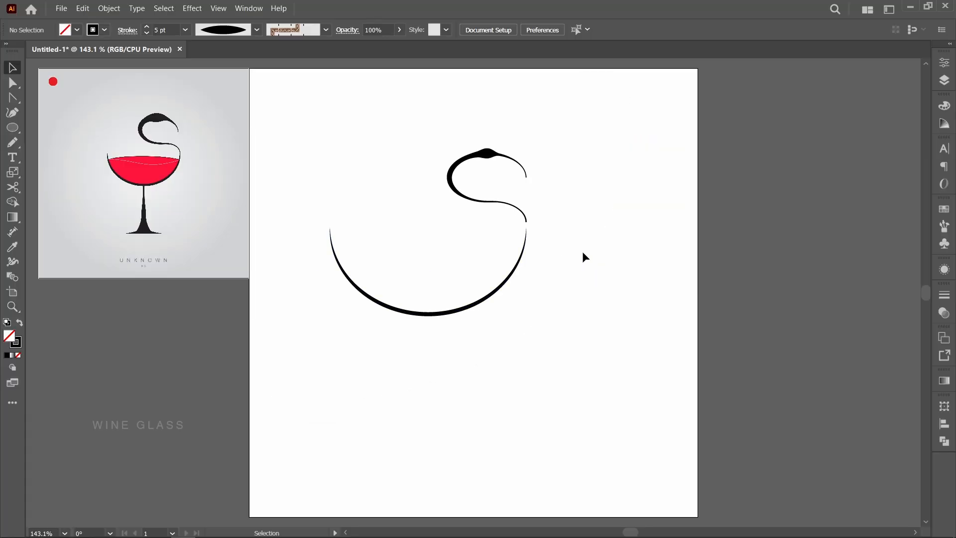
# Check the total width at the S path's lower end point and set the bowl's upper-right end point to 0.5 mm.
pyautogui.press('z')
pyautogui.moveTo(481, 200); pyautogui.dragTo(626, 288)
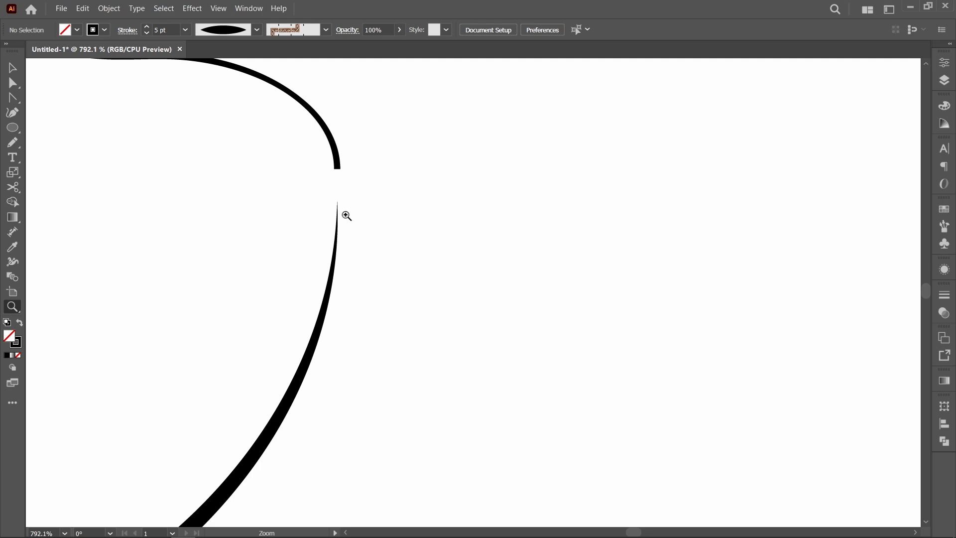
pyautogui.press('a')
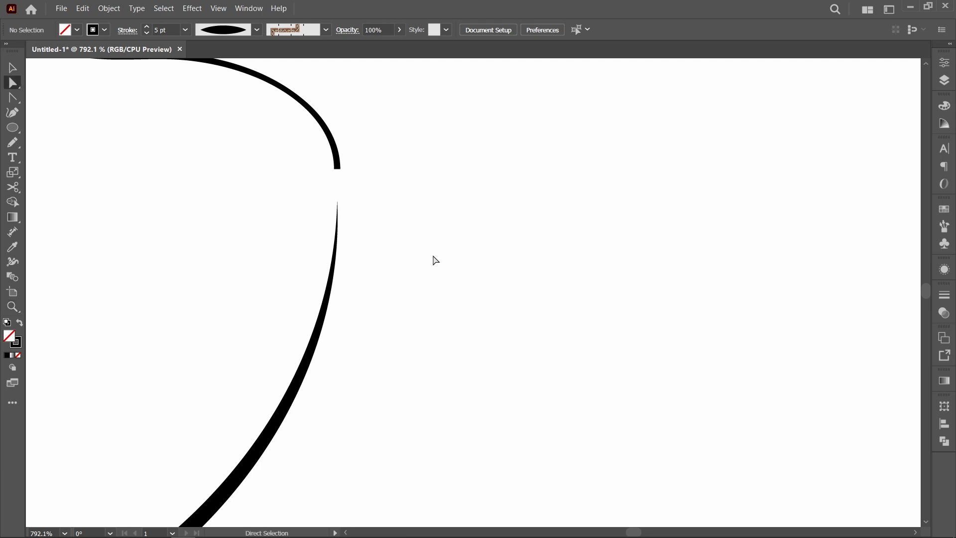
pyautogui.hotkey('shift', 'w')
pyautogui.doubleClick(337, 169)
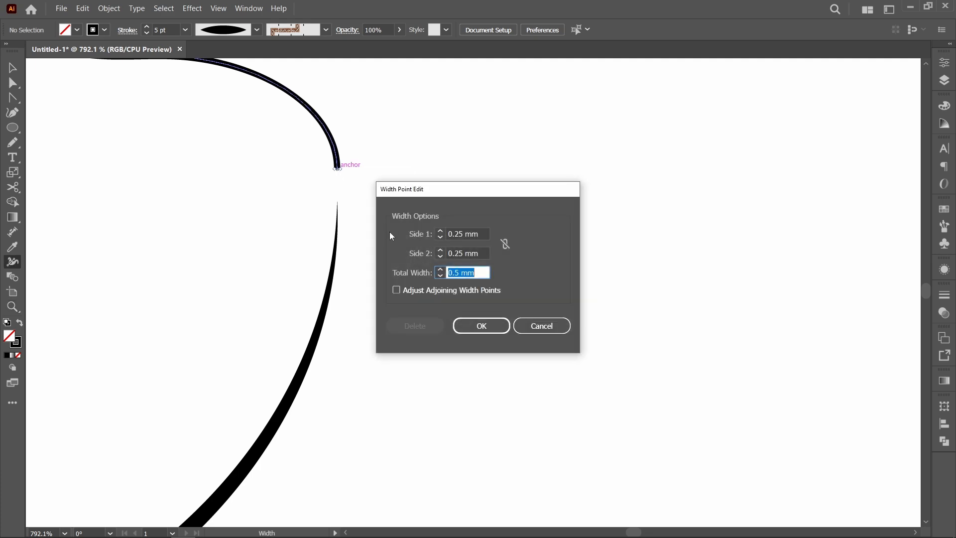
pyautogui.click(529, 325)
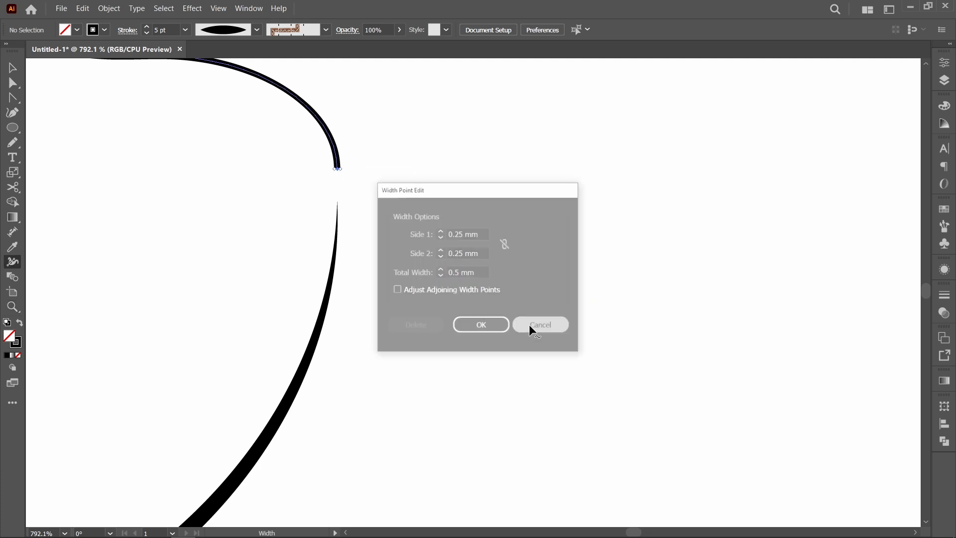
pyautogui.doubleClick(338, 202)
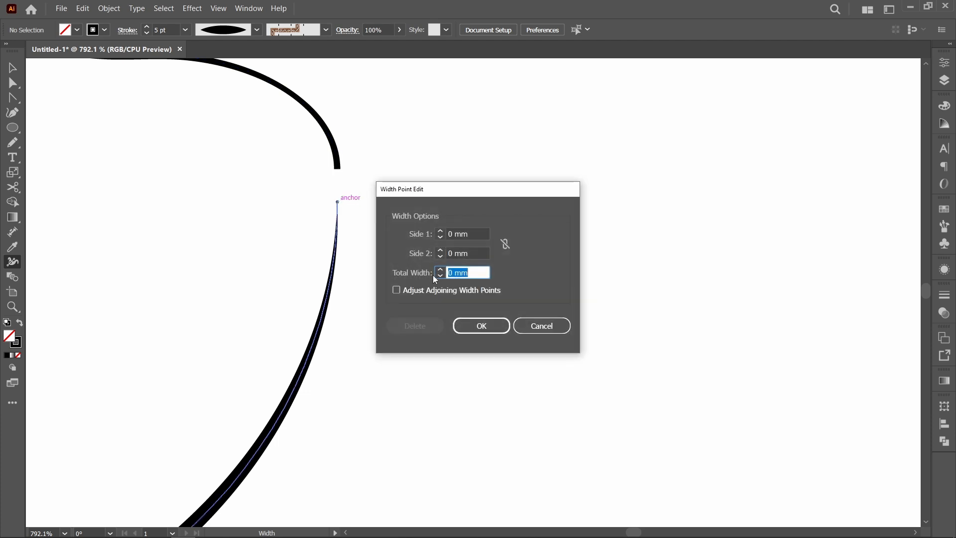
pyautogui.write('.5')
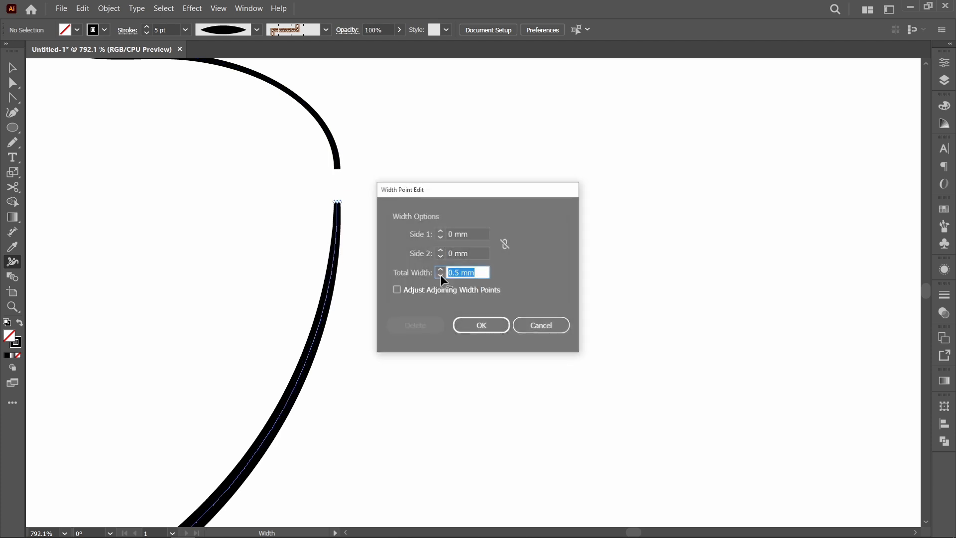
pyautogui.press('Return')
pyautogui.press('v')
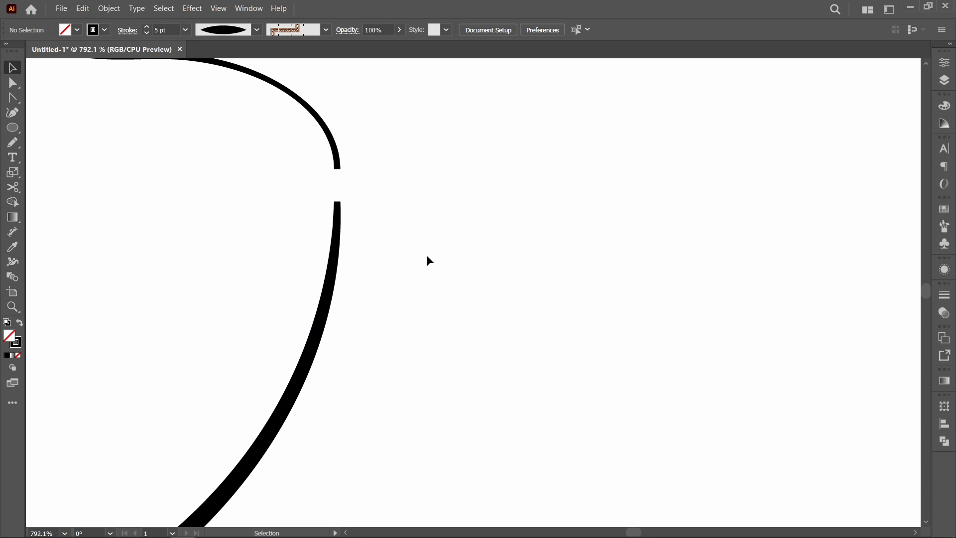
# Move the S path straight down until its lower end meets the bowl's upper-right end.
pyautogui.click(339, 164)
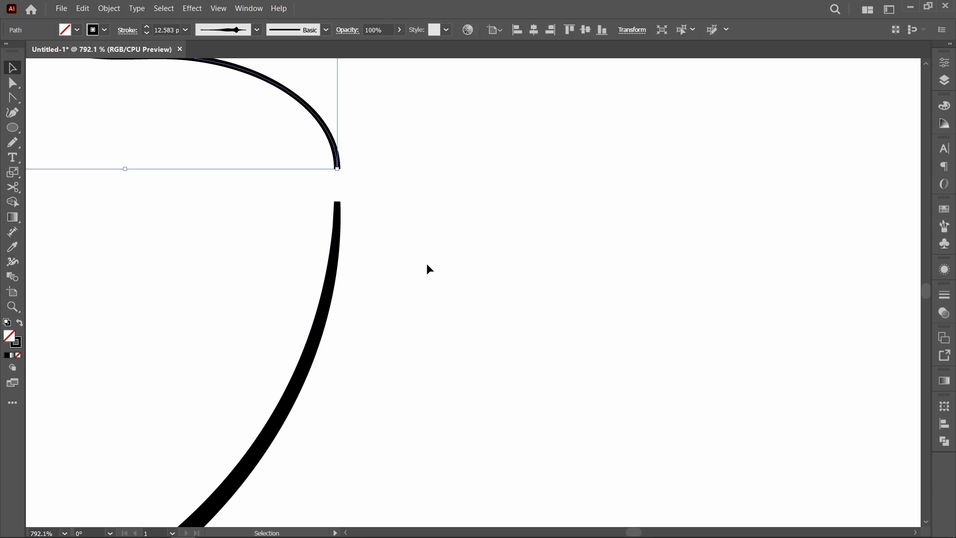
pyautogui.press('Down')
pyautogui.press('Down')
pyautogui.press('Down')
pyautogui.press('Down')
pyautogui.press('Down')
pyautogui.press('Down')
pyautogui.press('Down')
pyautogui.press('Down')
pyautogui.press('Down')
pyautogui.press('Down')
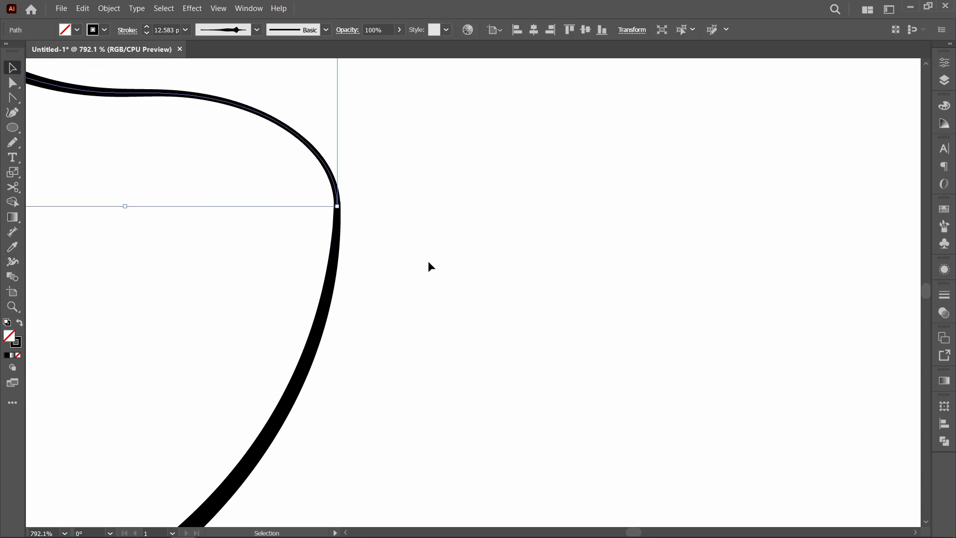
pyautogui.click(428, 236)
# Enlarge the S path with the Scale tool, using its lower end point at the bowl joint as the reference point.
pyautogui.hotkey('ctrl', '0')
pyautogui.click(474, 165)
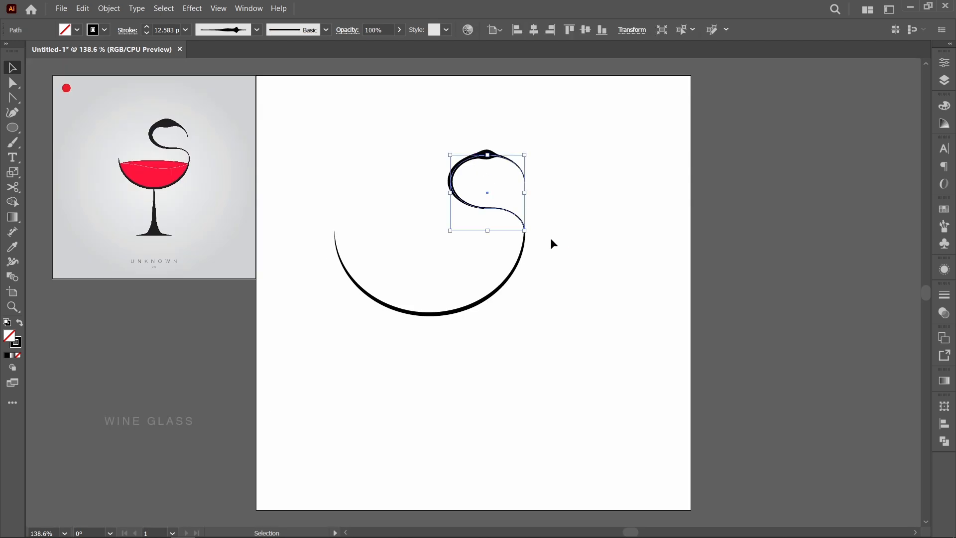
pyautogui.click(474, 159)
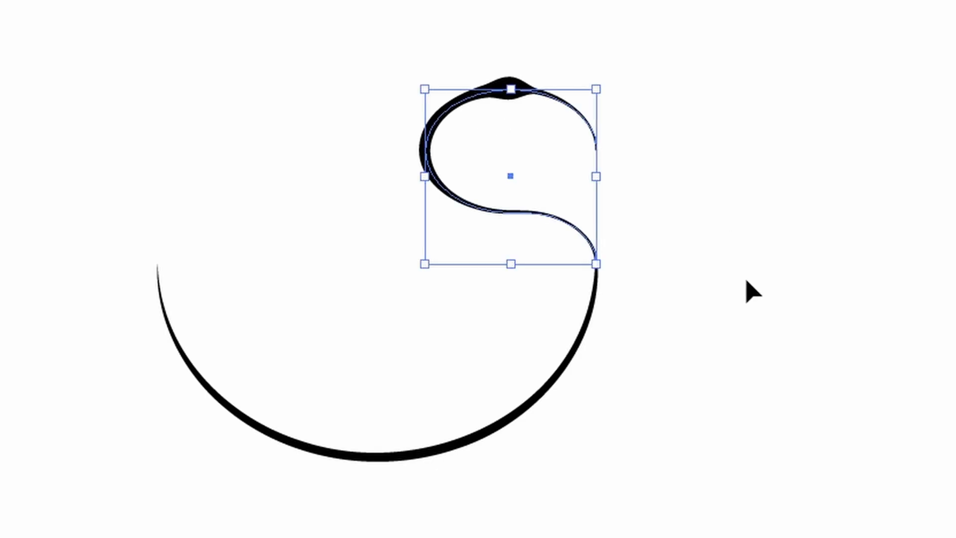
pyautogui.press('c')
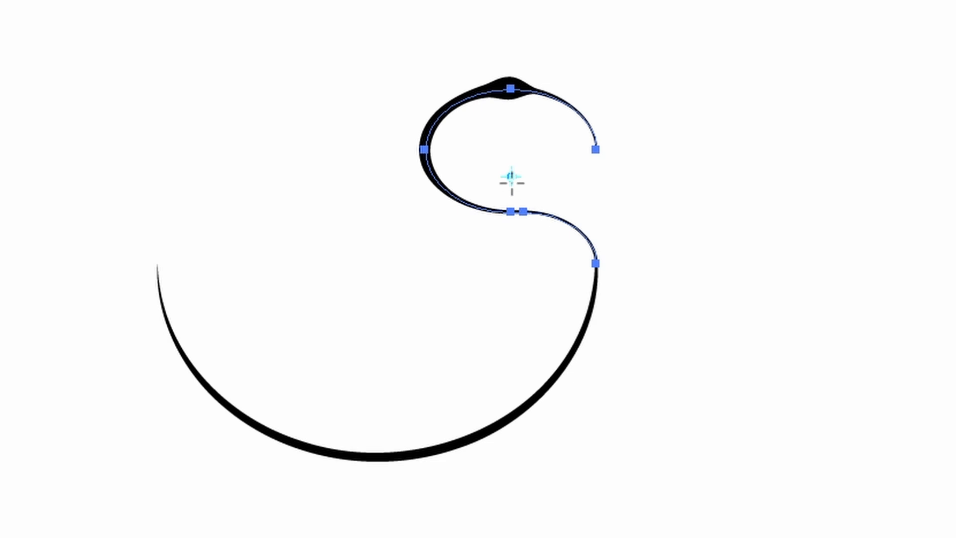
pyautogui.click(511, 176)
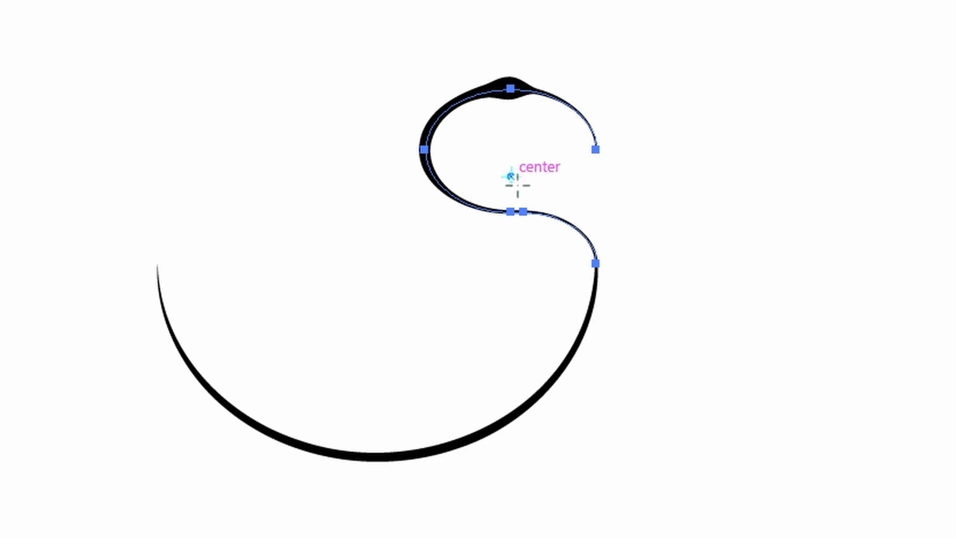
pyautogui.click(597, 264)
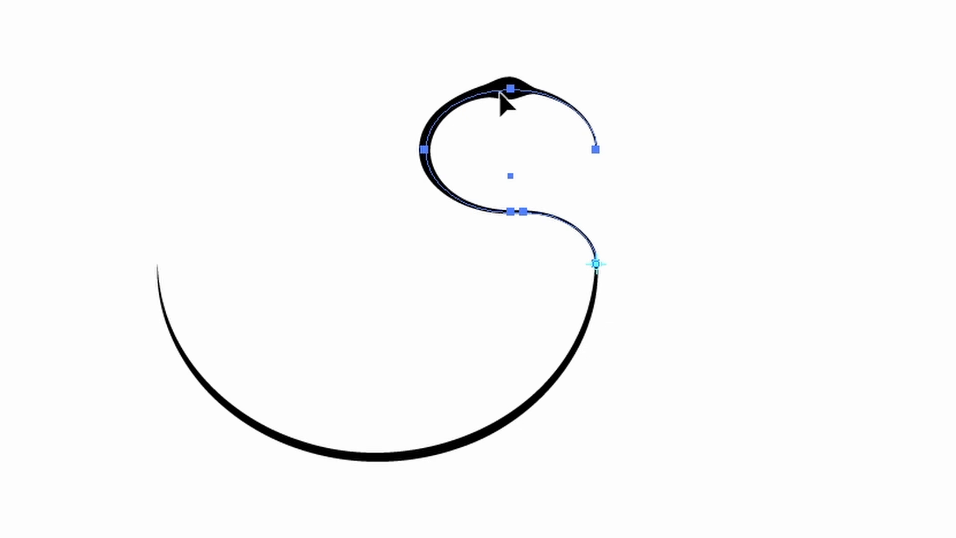
pyautogui.moveTo(506, 92); pyautogui.dragTo(499, 89)
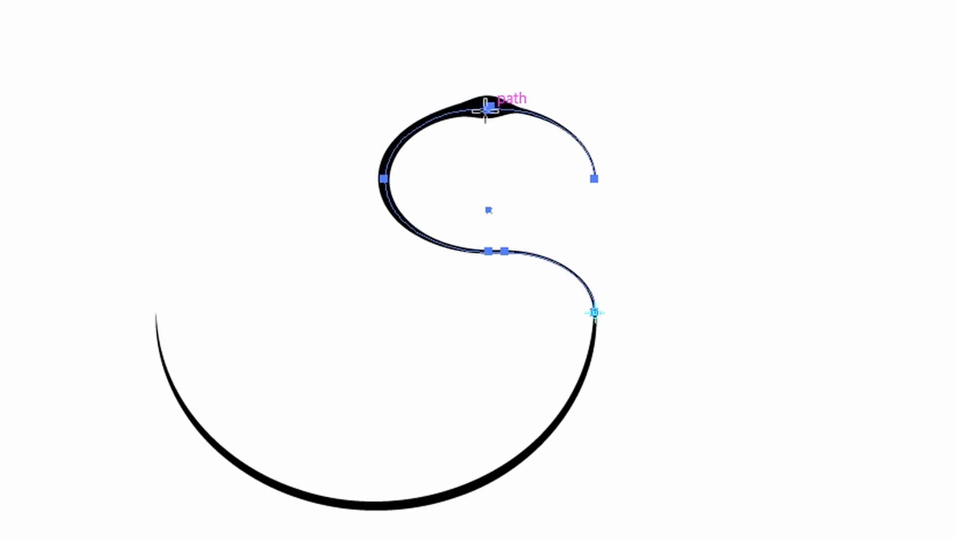
pyautogui.moveTo(487, 100); pyautogui.dragTo(472, 84)
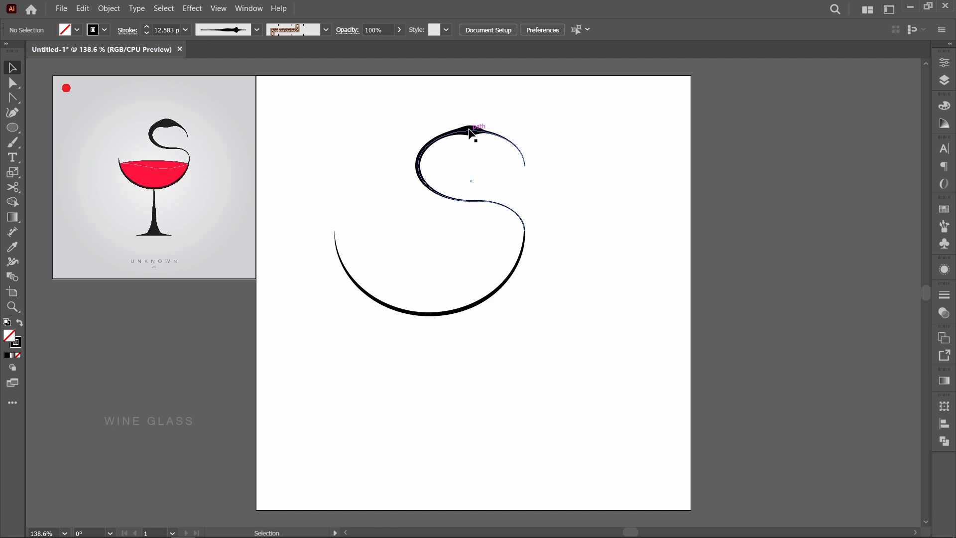
# Widen the stroke at the S path's top width point to about 9.02 mm with the Width tool.
pyautogui.press('z')
pyautogui.moveTo(438, 104); pyautogui.dragTo(535, 167)
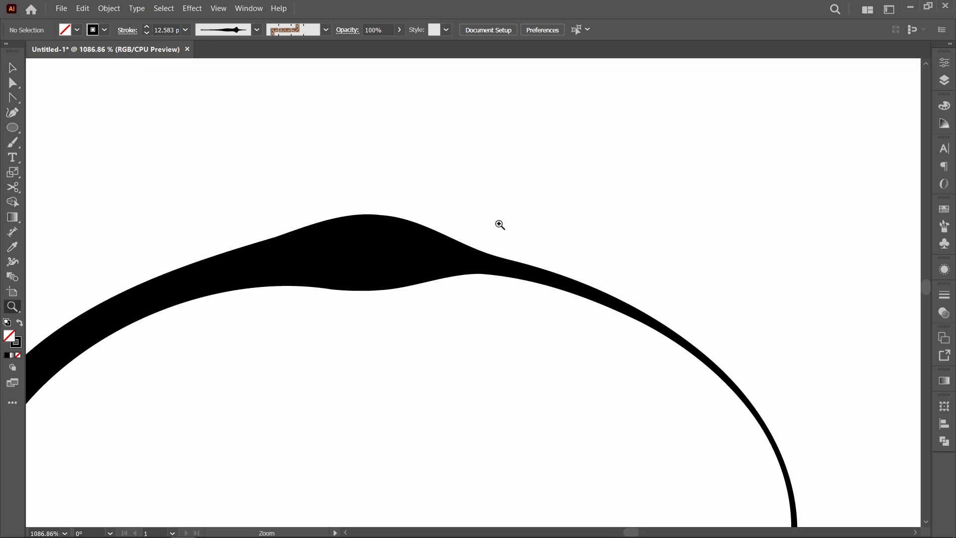
pyautogui.hotkey('shift', 'w')
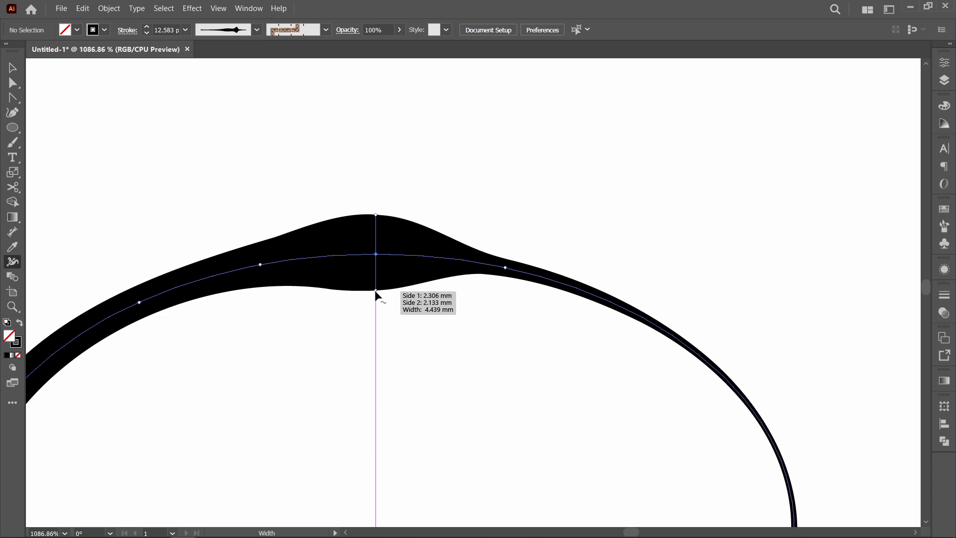
pyautogui.moveTo(375, 290); pyautogui.dragTo(377, 308)
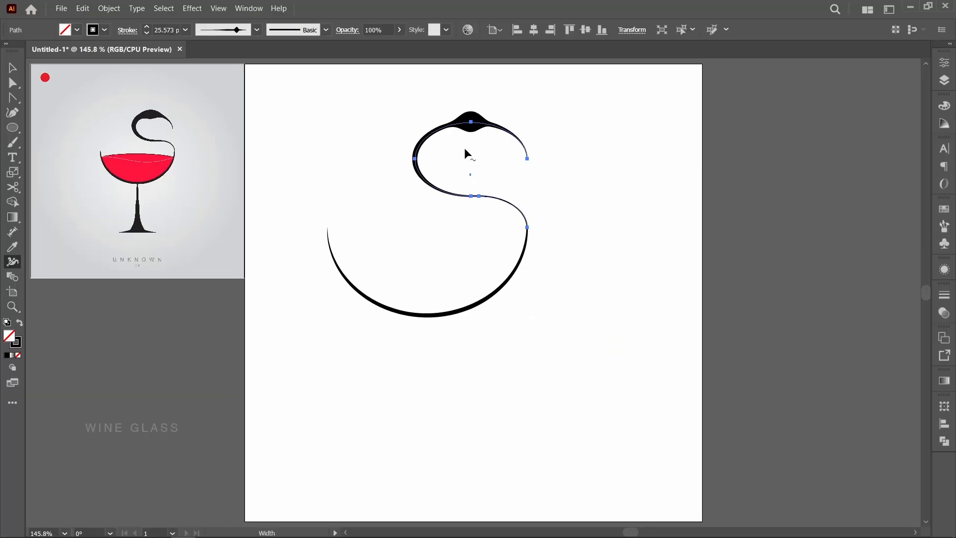
pyautogui.moveTo(471, 127); pyautogui.dragTo(472, 132)
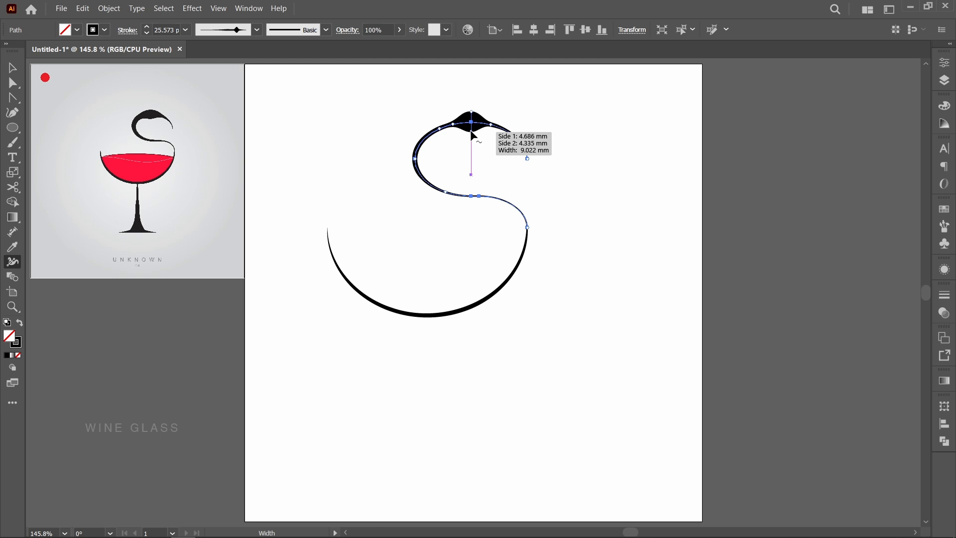
# Slightly narrow only the lower side of the stroke at the S path's top width point, leaving the upper side as it is.
pyautogui.press('z')
pyautogui.moveTo(428, 100); pyautogui.dragTo(598, 187)
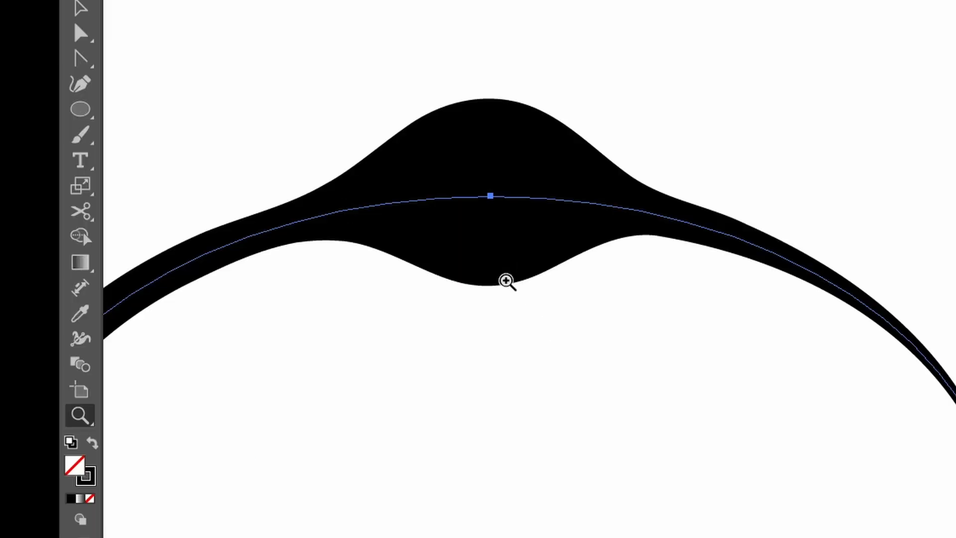
pyautogui.hotkey('shift', 'w')
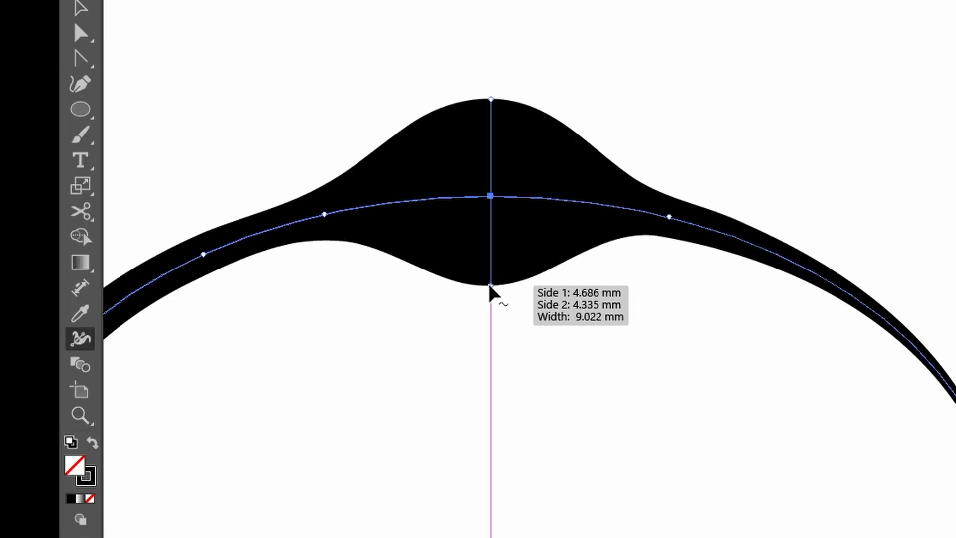
pyautogui.moveTo(490, 286); pyautogui.dragTo(490, 273)
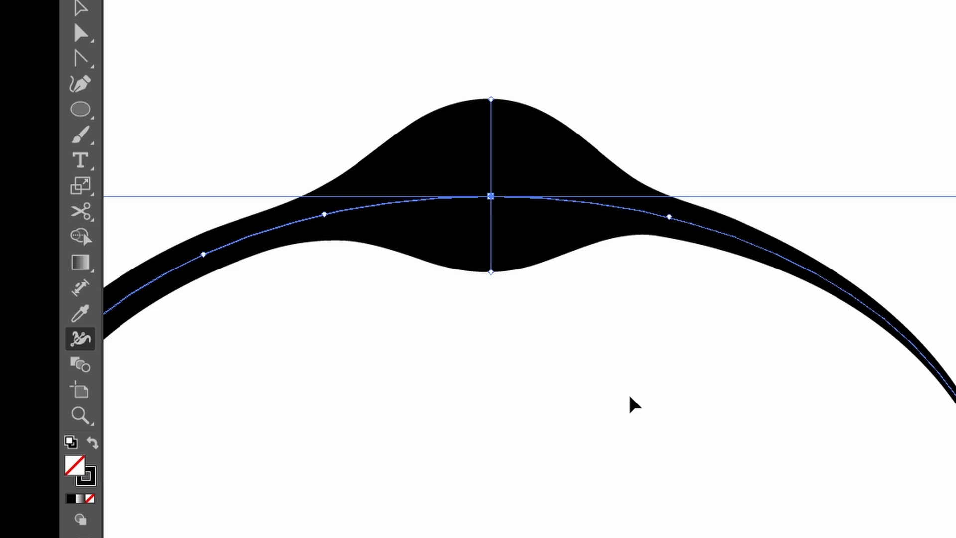
pyautogui.hotkey('ctrl', '0')
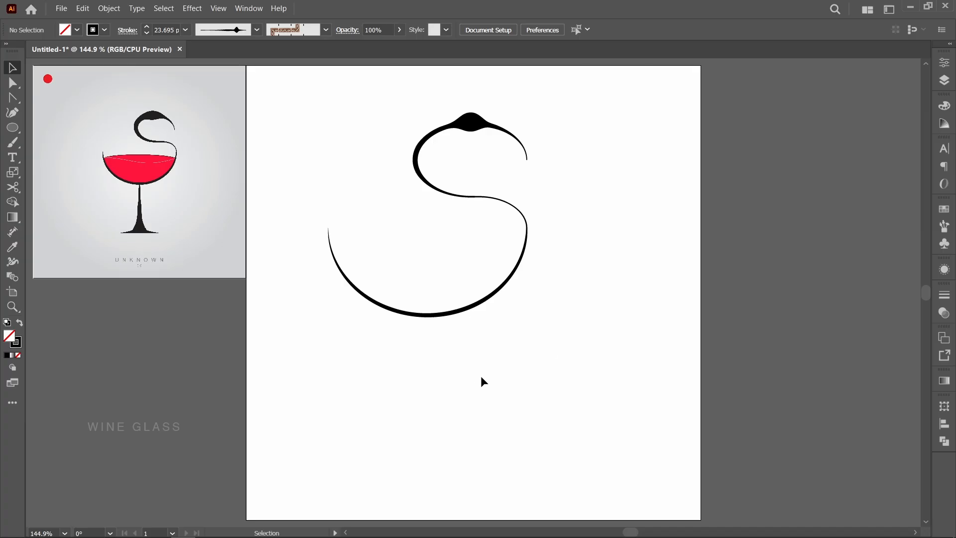
# Center the S path and bowl group horizontally on the artboard.
pyautogui.moveTo(539, 343); pyautogui.dragTo(414, 174)
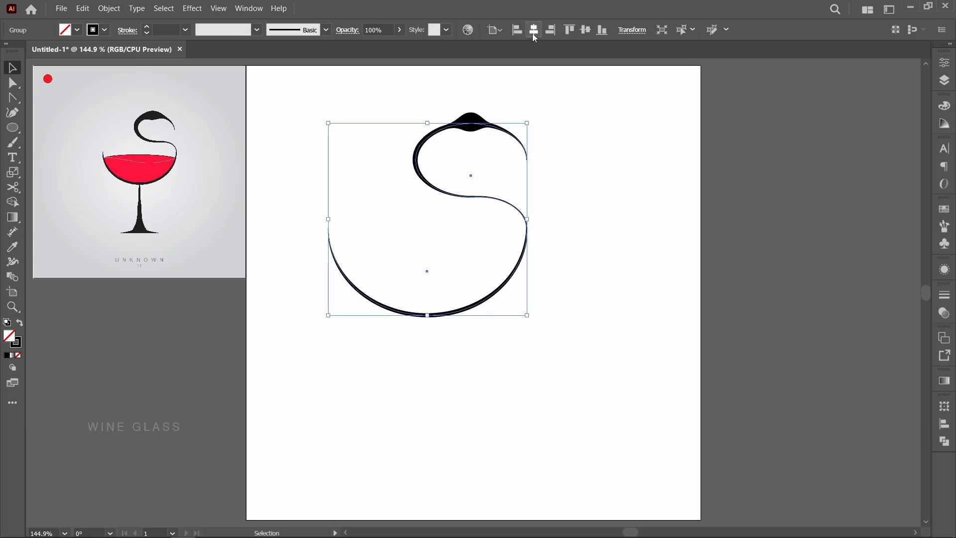
pyautogui.click(534, 31)
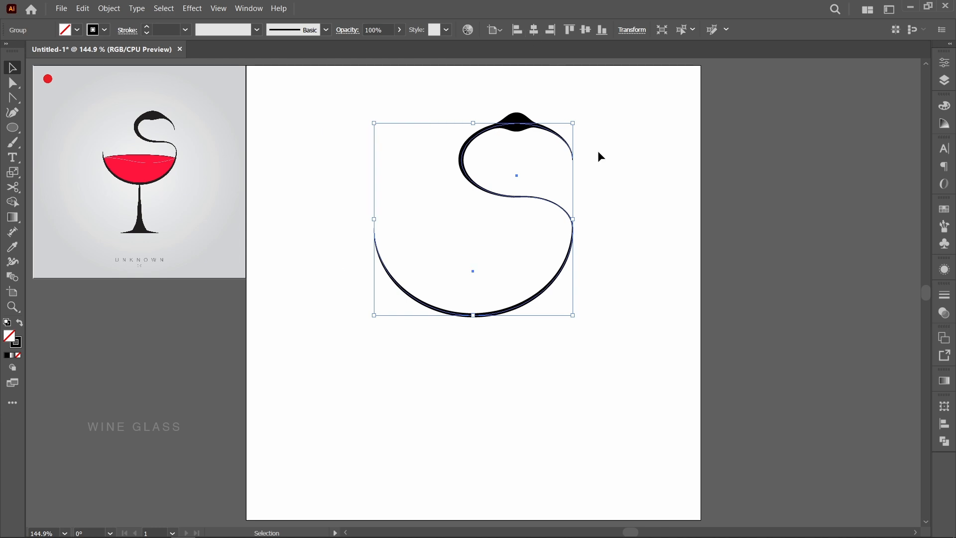
pyautogui.click(609, 342)
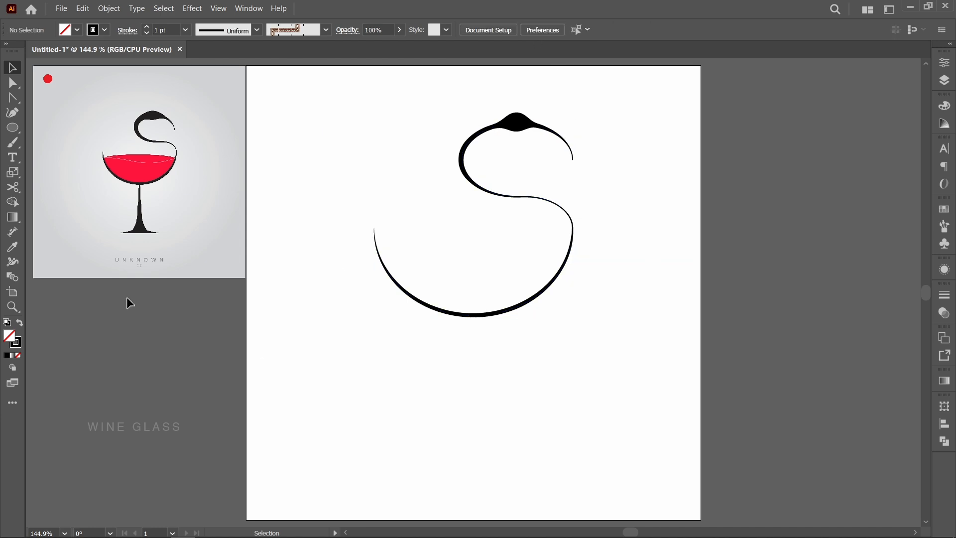
# Draw a straight vertical stem line with the Pen tool, starting just below the middle of the bowl.
pyautogui.press('p')
pyautogui.click(473, 327)
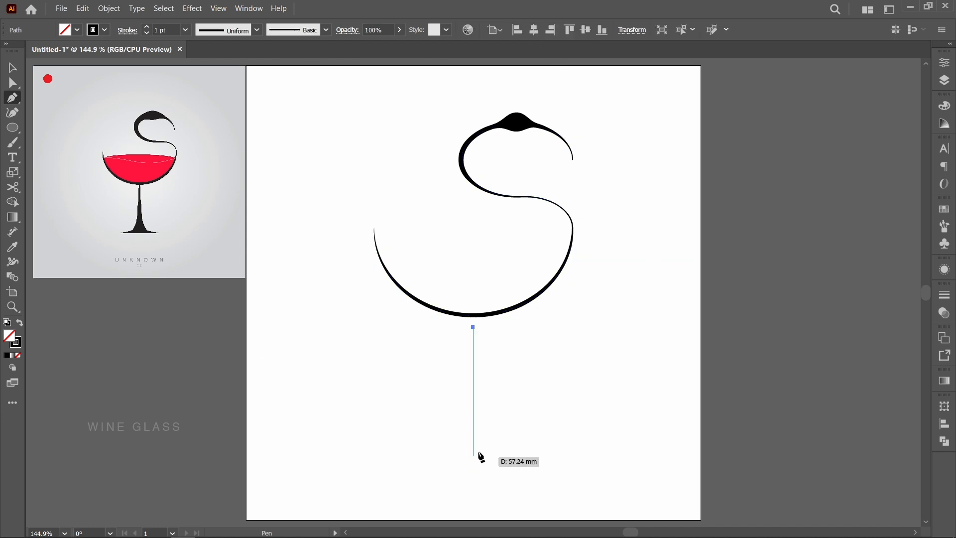
pyautogui.keyDown('shift'); pyautogui.click(481, 494); pyautogui.keyUp('shift')
pyautogui.press('v')
pyautogui.click(553, 327)
# Scale the S-and-bowl group down slightly and proportionally about its center.
pyautogui.click(474, 161)
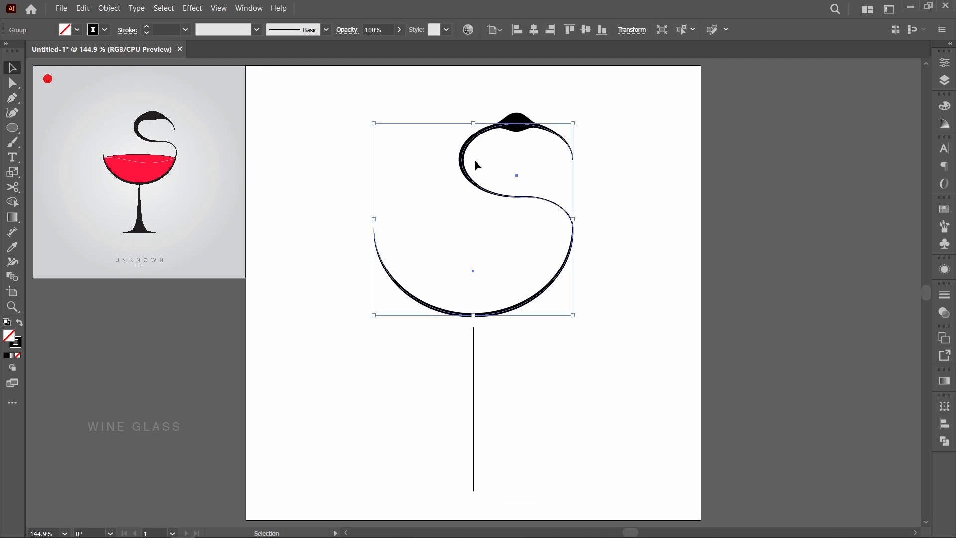
pyautogui.press('a')
pyautogui.moveTo(574, 316); pyautogui.dragTo(564, 307)
pyautogui.click(490, 396)
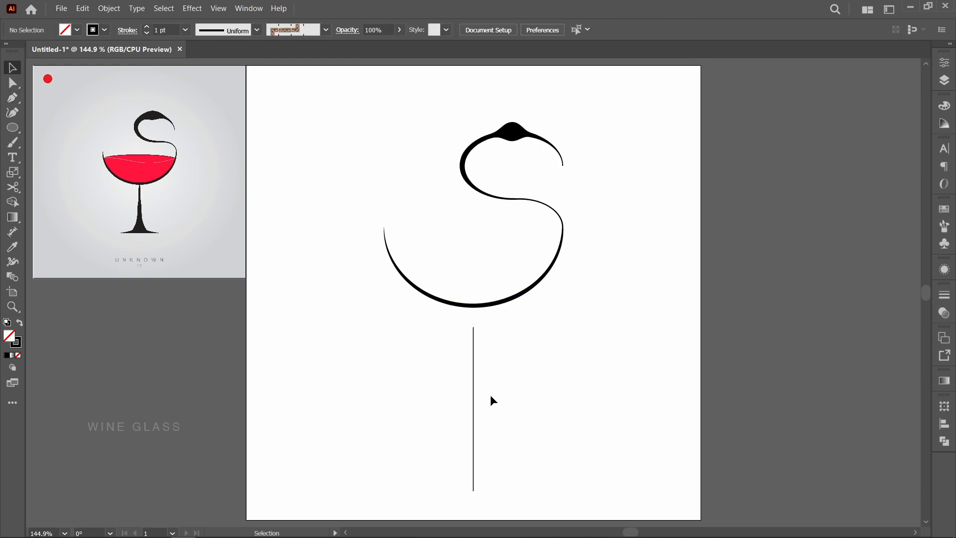
# Shape the stem line with the Width tool: flared base about 142 pt wide, narrow neck just above it, slightly thickened top end.
pyautogui.click(474, 383)
pyautogui.hotkey('shift', 'w')
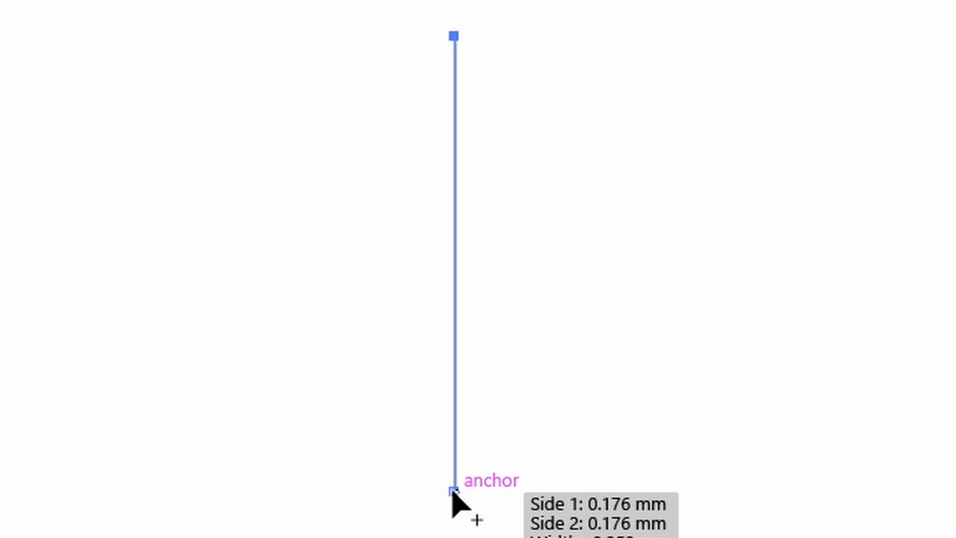
pyautogui.moveTo(473, 491); pyautogui.dragTo(542, 493)
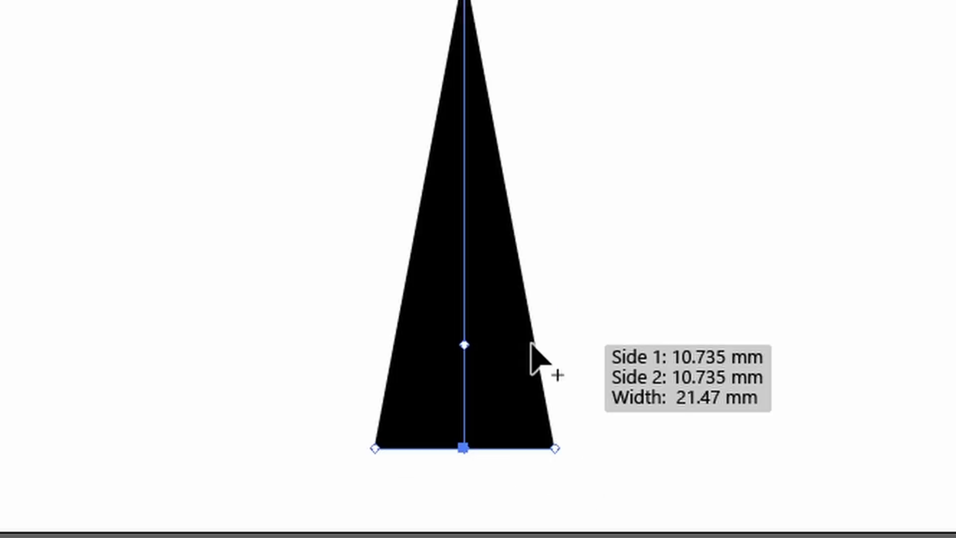
pyautogui.moveTo(533, 371); pyautogui.dragTo(484, 387)
pyautogui.moveTo(554, 448); pyautogui.dragTo(657, 455)
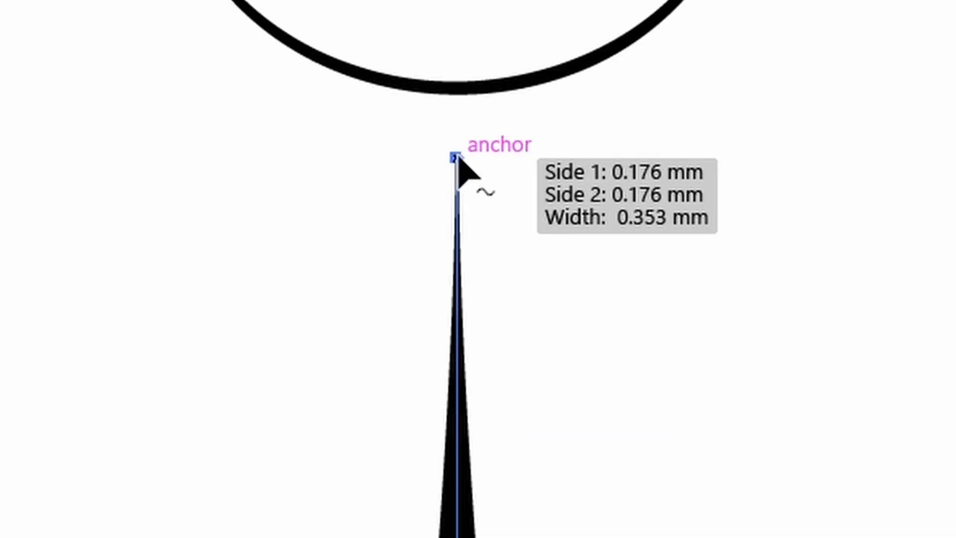
pyautogui.moveTo(463, 158); pyautogui.dragTo(467, 162)
# Nudge the stem straight up until its top end touches the bottom of the bowl.
pyautogui.press('v')
pyautogui.click(512, 402)
pyautogui.click(477, 428)
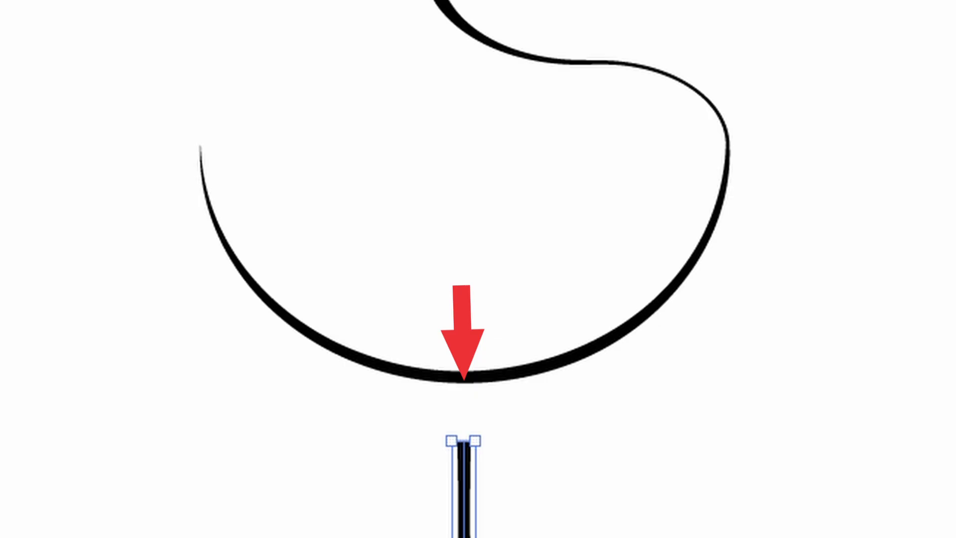
pyautogui.press('Up')
pyautogui.press('Up')
pyautogui.press('Up')
pyautogui.press('Up')
pyautogui.press('Up')
pyautogui.press('Up')
pyautogui.press('Up')
pyautogui.press('Up')
pyautogui.press('Up')
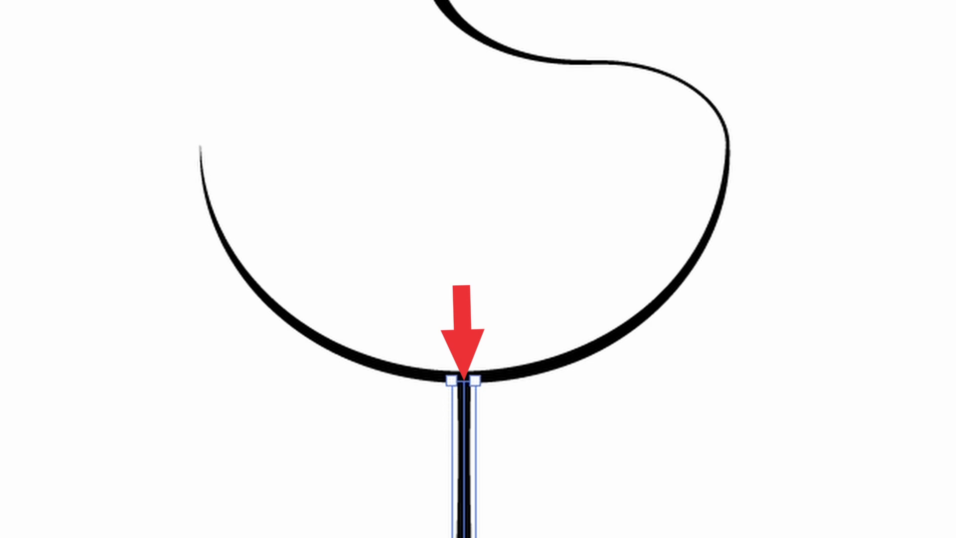
# Lengthen the stem slightly by stretching its bottom end downward.
pyautogui.click(549, 444)
pyautogui.click(471, 419)
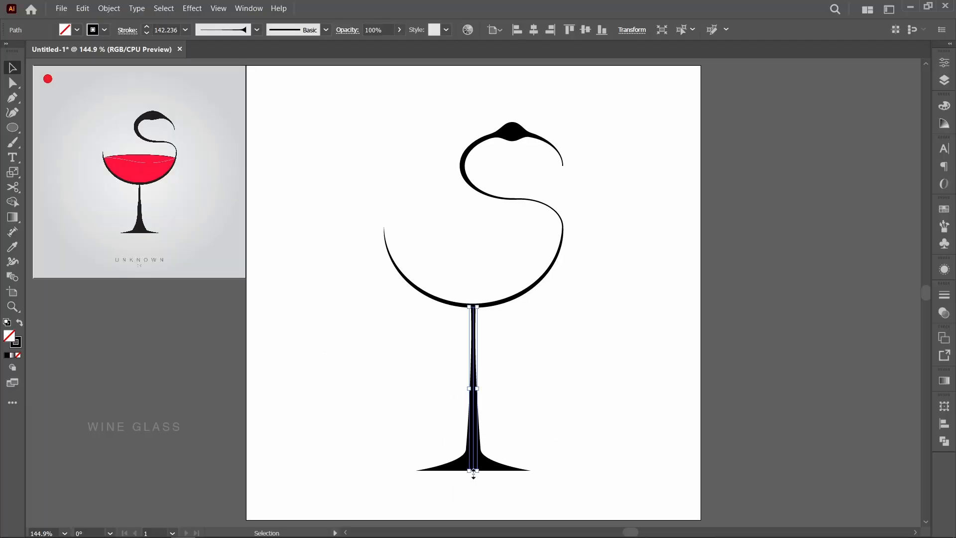
pyautogui.moveTo(474, 474); pyautogui.dragTo(474, 482)
pyautogui.click(552, 437)
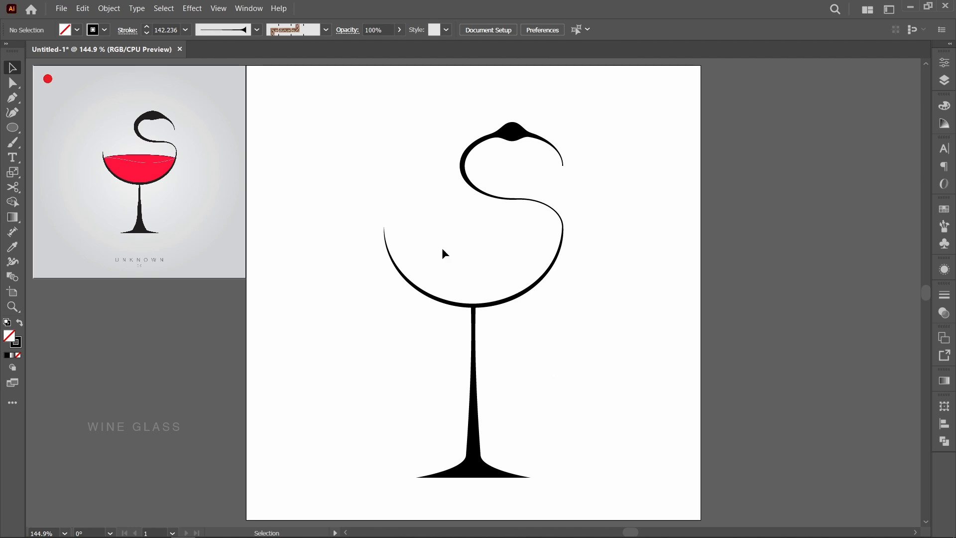
# Draw a wide, flat ellipse across the upper bowl, center it horizontally on the artboard and shift it slightly down.
pyautogui.click(23, 132)
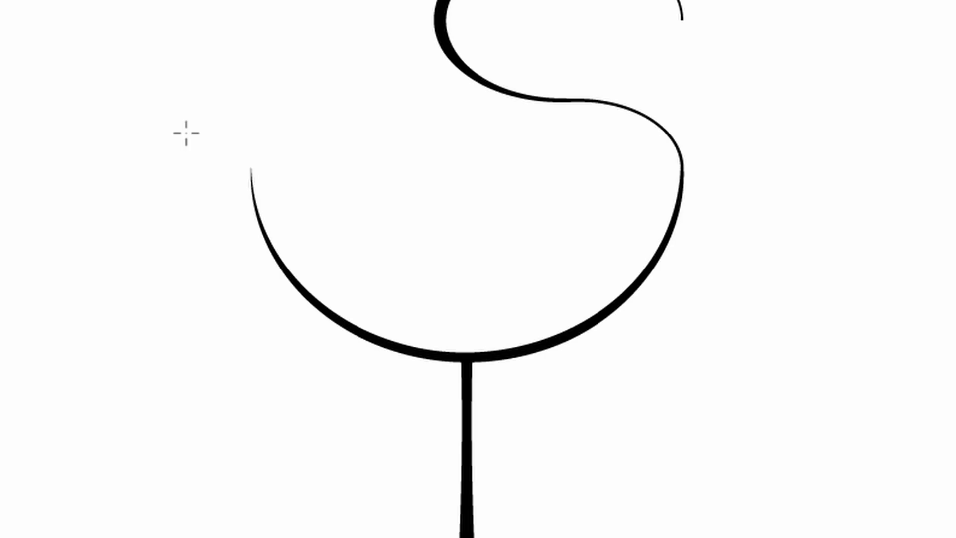
pyautogui.moveTo(186, 132); pyautogui.dragTo(722, 277)
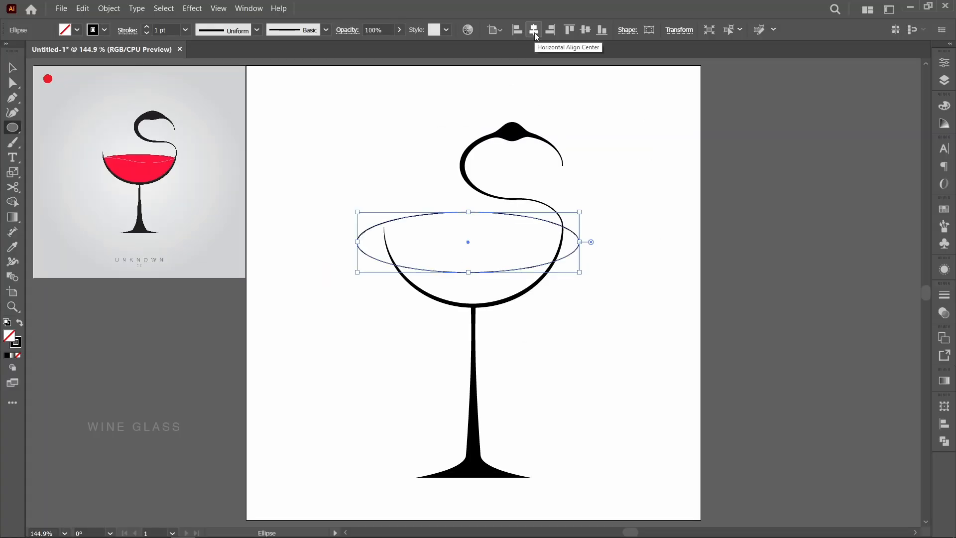
pyautogui.click(534, 31)
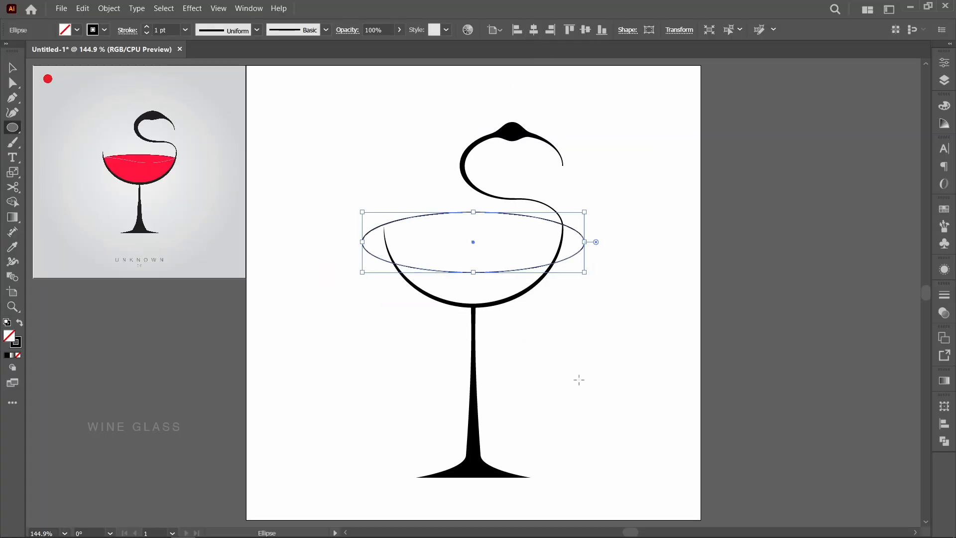
pyautogui.press('v')
pyautogui.hotkey('shift', 'Down')
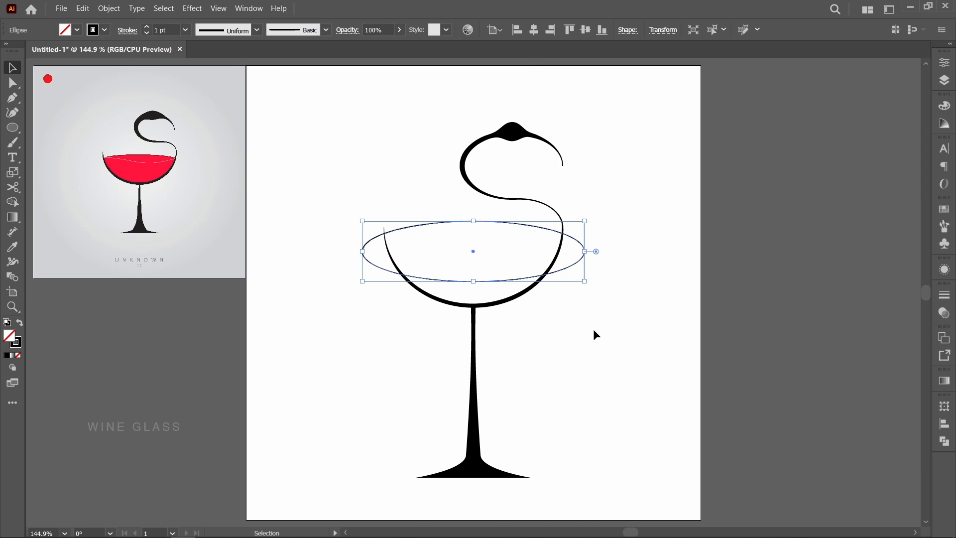
# Select the ellipse together with the S-and-bowl group and choose the red swatch for the Live Paint Bucket.
pyautogui.click(522, 298)
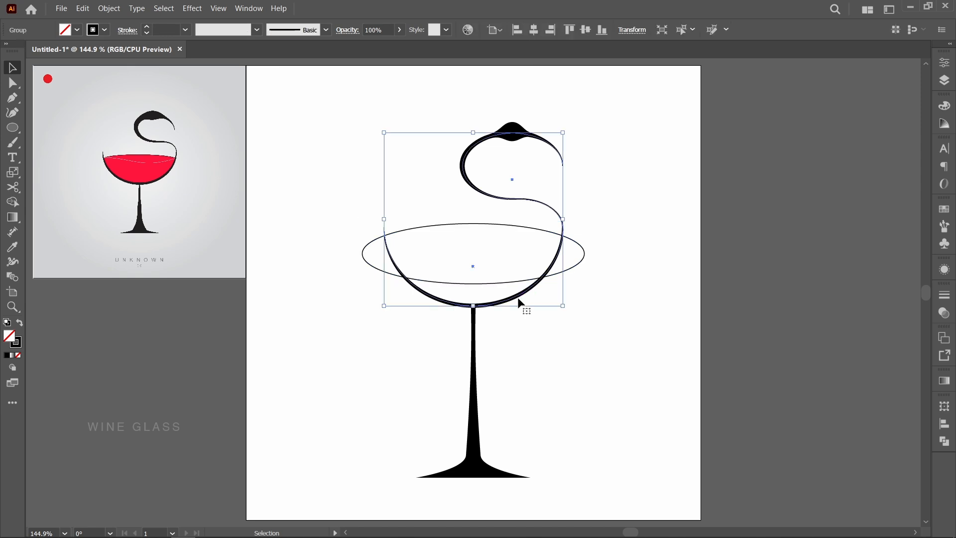
pyautogui.click(523, 325)
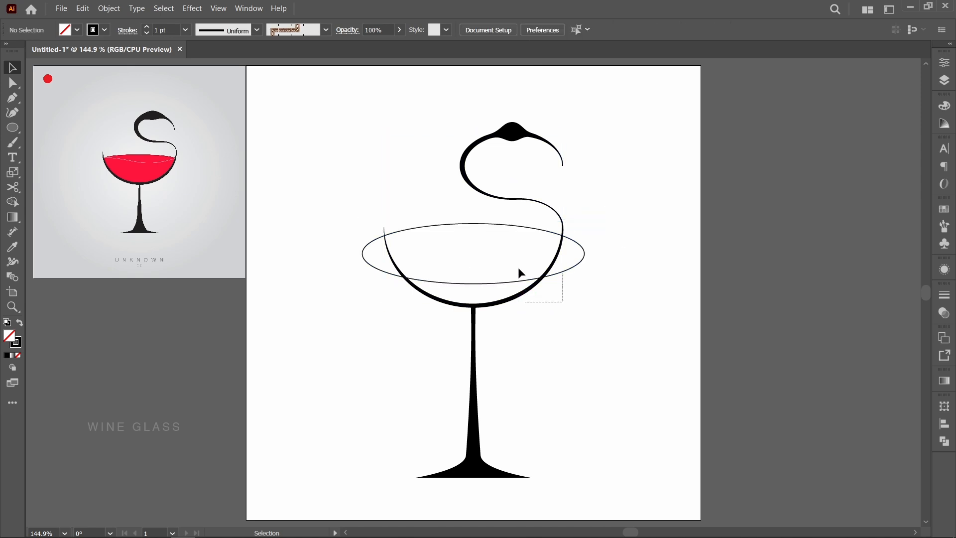
pyautogui.moveTo(519, 272); pyautogui.dragTo(500, 251)
pyautogui.moveTo(559, 263); pyautogui.dragTo(606, 188)
pyautogui.press('a')
pyautogui.hotkey('ctrl', 'z')
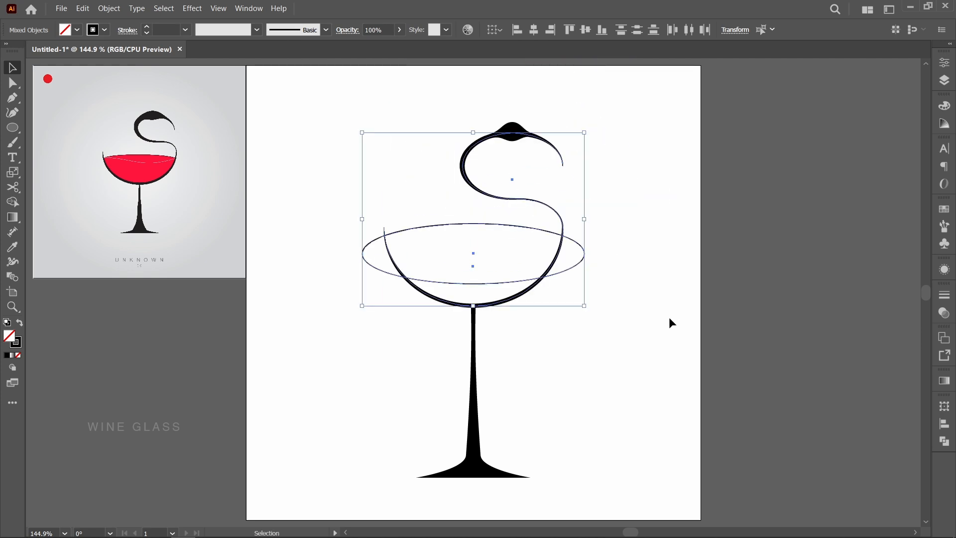
pyautogui.press('k')
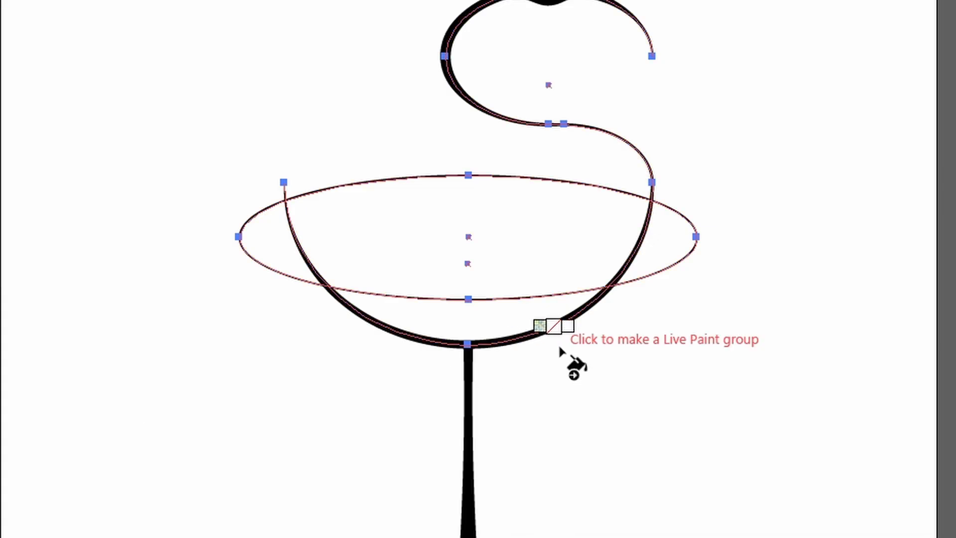
pyautogui.press('Right')
pyautogui.press('Right')
pyautogui.press('Right')
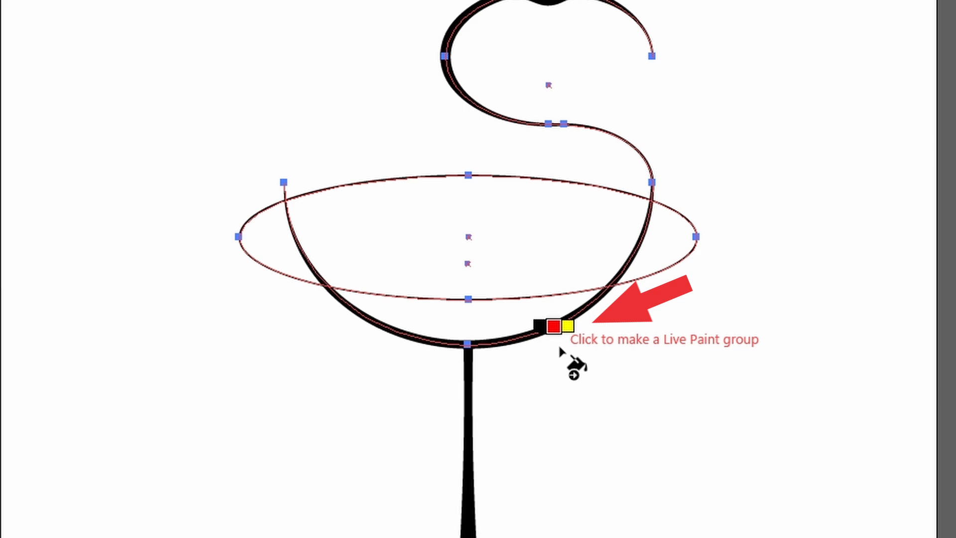
pyautogui.press('Right')
pyautogui.press('Right')
pyautogui.press('Right')
pyautogui.press('Left')
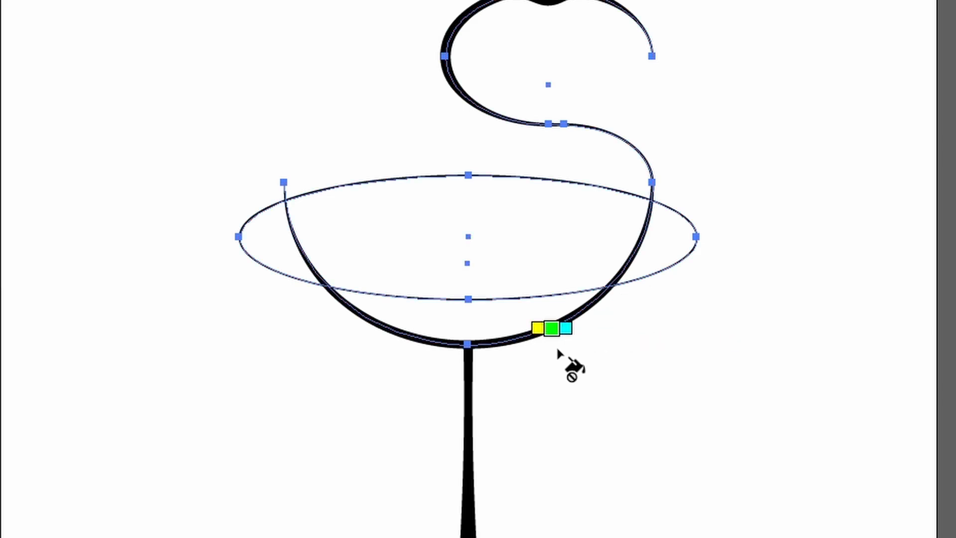
pyautogui.press('Left')
pyautogui.press('Left')
# Convert the selection to a Live Paint group and fill both bowl areas below the ellipse's upper arc with red.
pyautogui.click(509, 250)
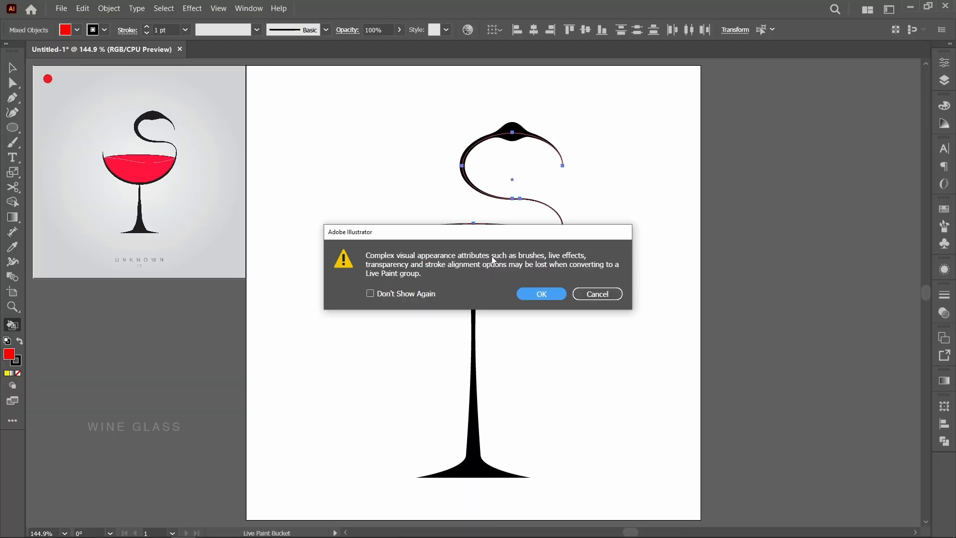
pyautogui.click(533, 295)
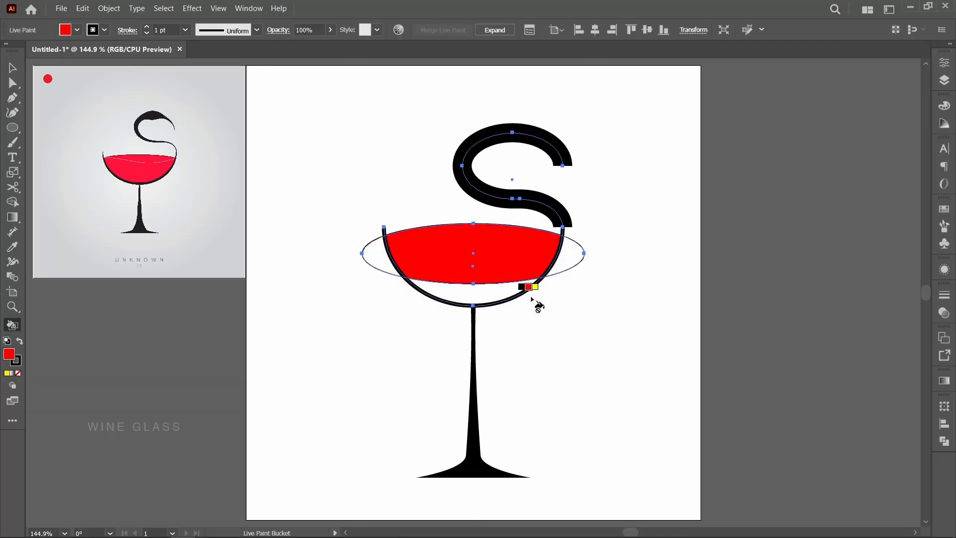
pyautogui.click(486, 291)
# Expand the Live Paint group into separate shapes.
pyautogui.press('v')
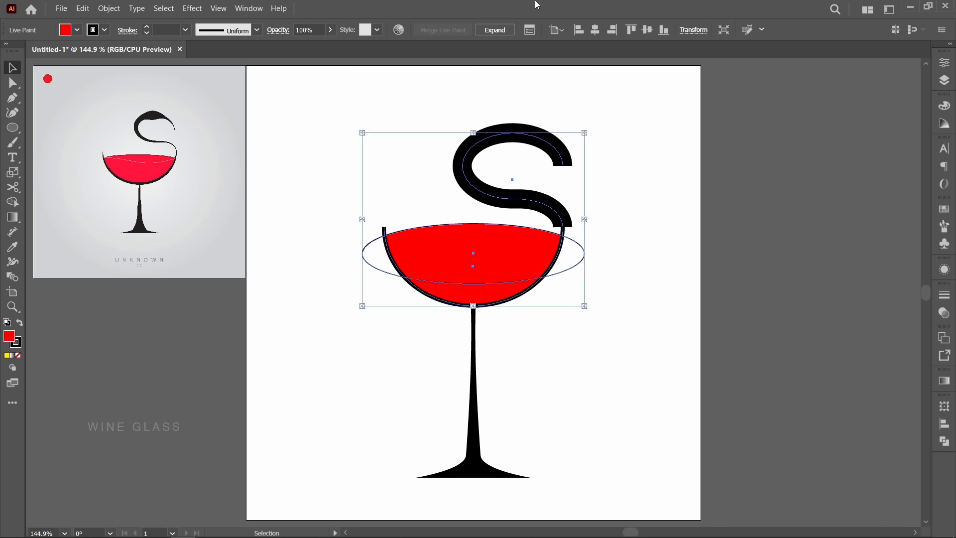
pyautogui.click(498, 31)
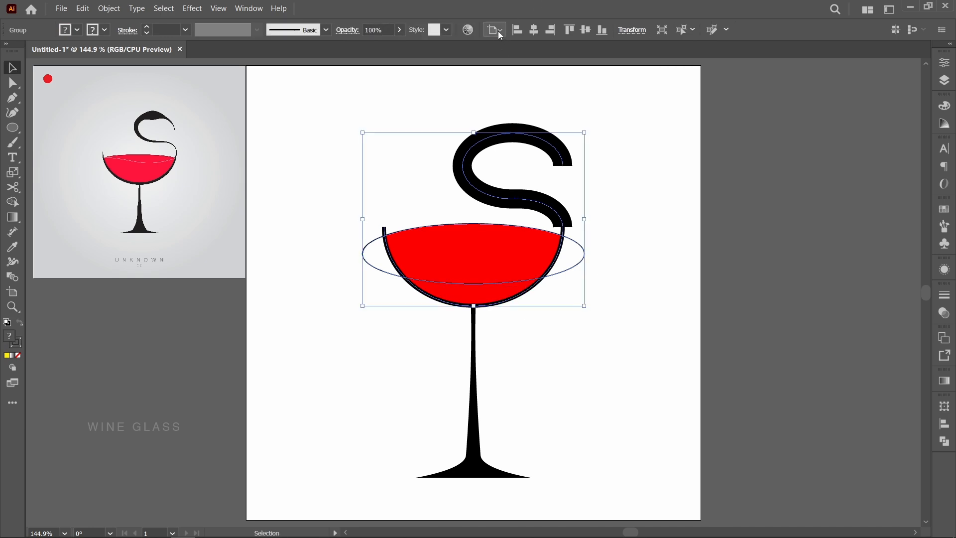
pyautogui.click(599, 194)
# Delete the thick S outline, the ellipse outline and the uniform bowl outline, keeping only the red wine shapes above the stem.
pyautogui.click(531, 133)
pyautogui.press('ctrl')
pyautogui.keyDown('ctrl'); pyautogui.click(519, 200); pyautogui.keyUp('ctrl')
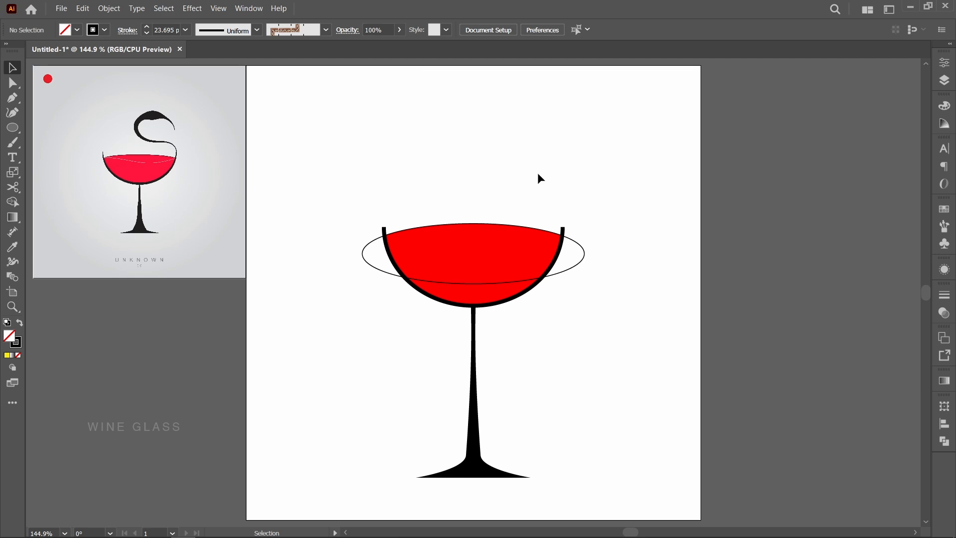
pyautogui.click(576, 240)
pyautogui.press('Delete')
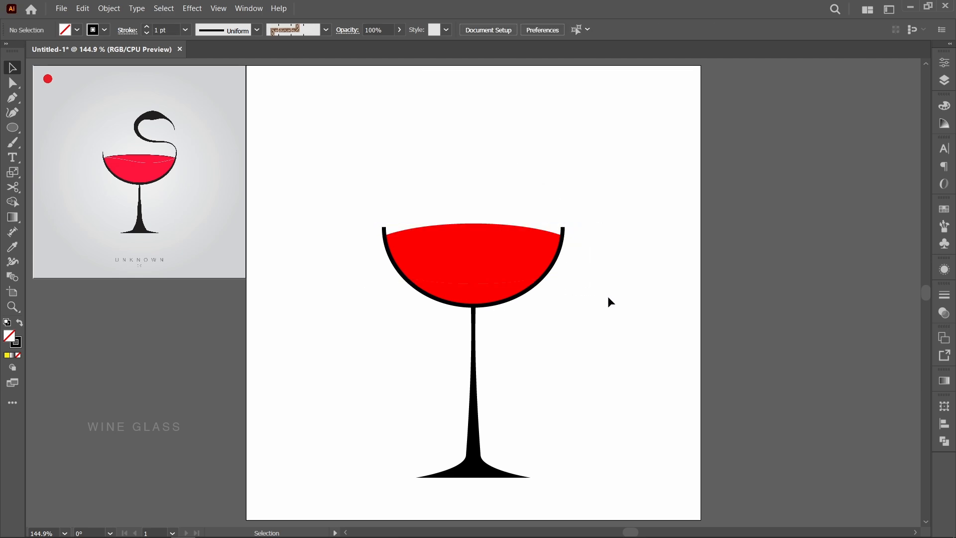
pyautogui.click(563, 271)
pyautogui.press('Delete')
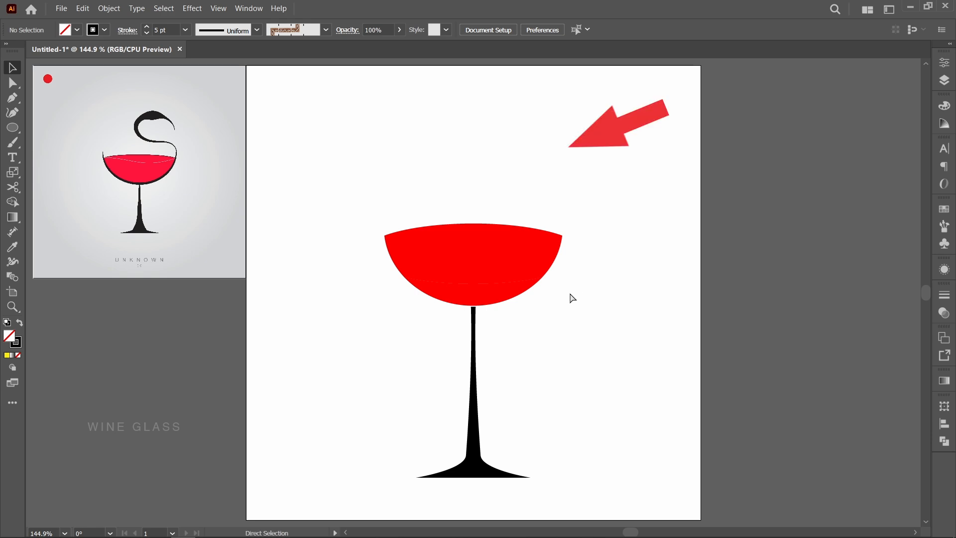
# Paste the original tapered S path and bowl back in place over the red wine.
pyautogui.hotkey('ctrl', 'z')
pyautogui.click(597, 306)
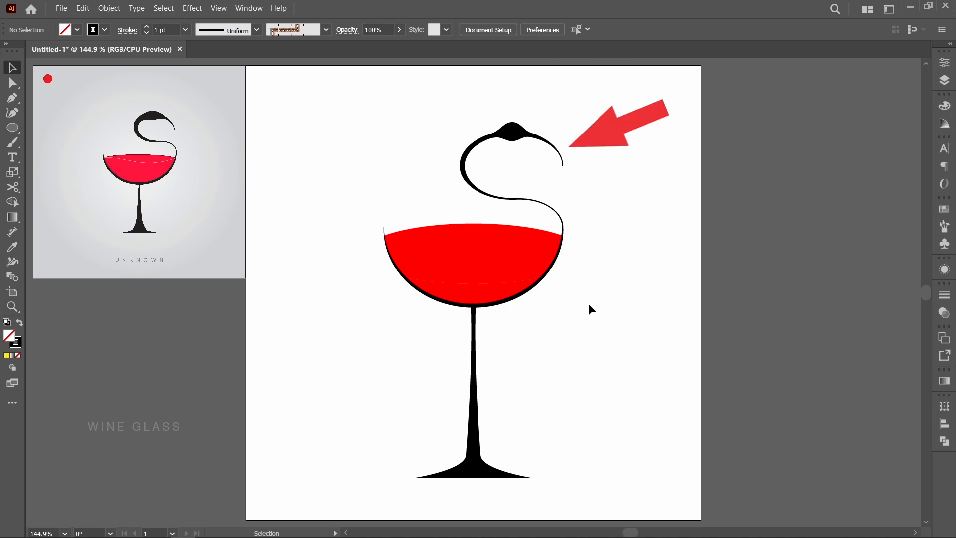
# Draw a straight line with the Pen tool across the wine, from one upper corner of the red area to the other.
pyautogui.click(14, 100)
pyautogui.moveTo(385, 232); pyautogui.dragTo(445, 232)
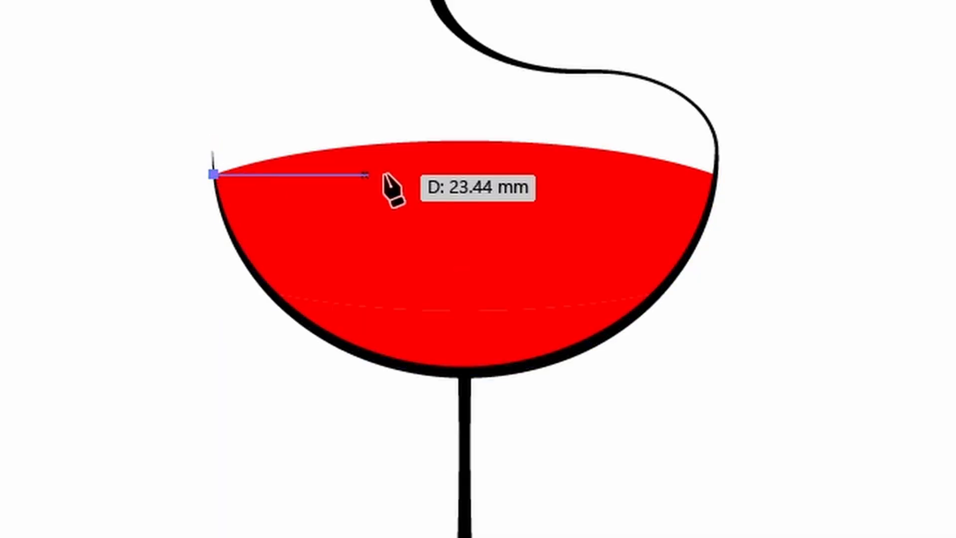
pyautogui.click(715, 175)
pyautogui.press('Escape')
pyautogui.press('v')
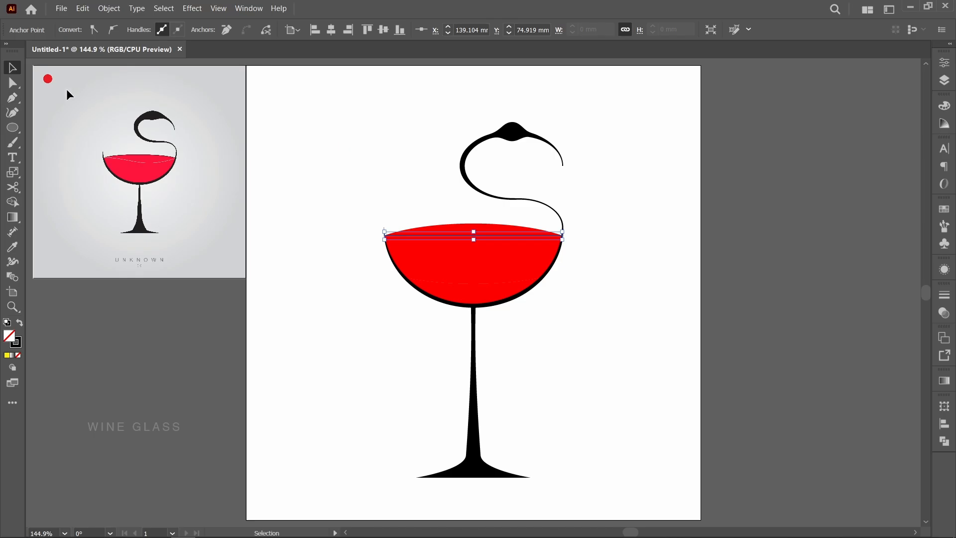
# Bend the middle of the straight line across the wine slightly downward with the Anchor Point tool.
pyautogui.click(16, 102)
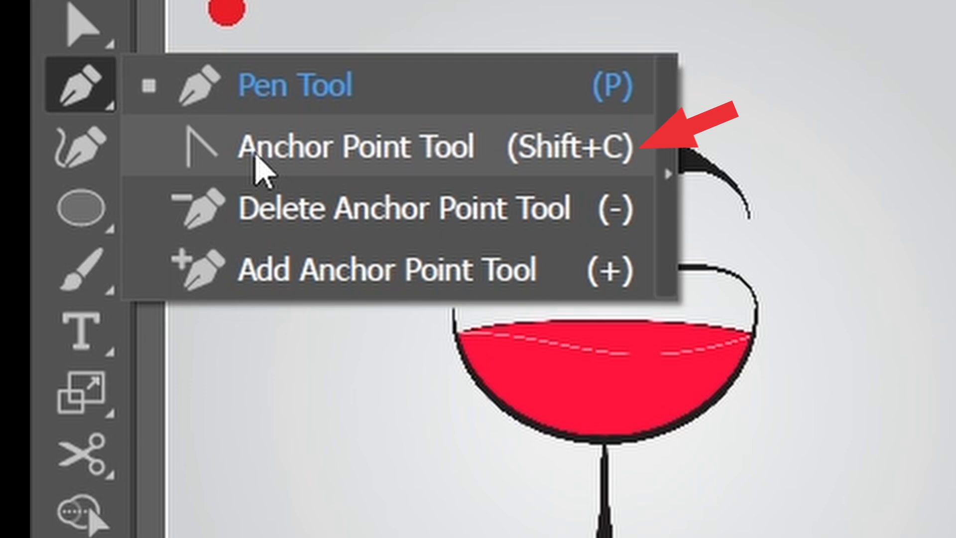
pyautogui.click(257, 165)
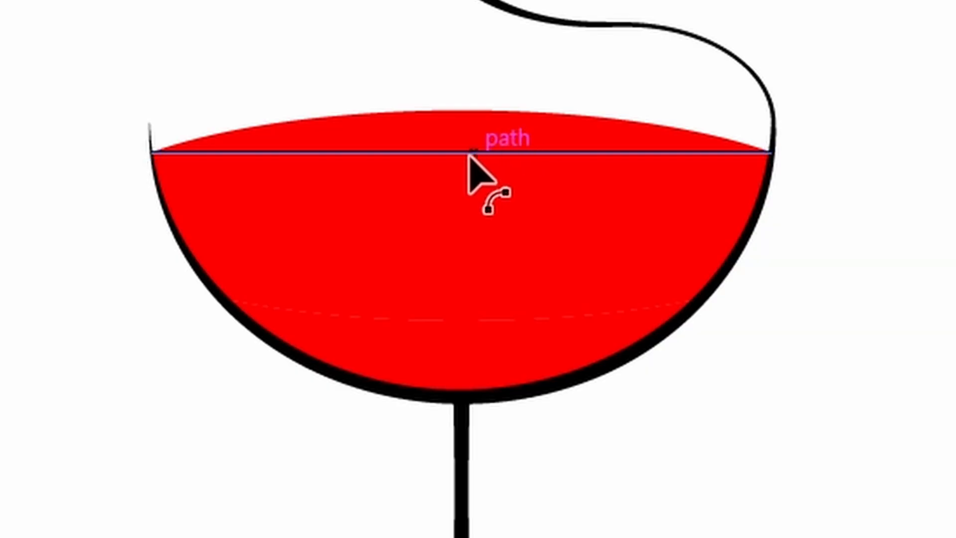
pyautogui.moveTo(471, 153); pyautogui.dragTo(468, 174)
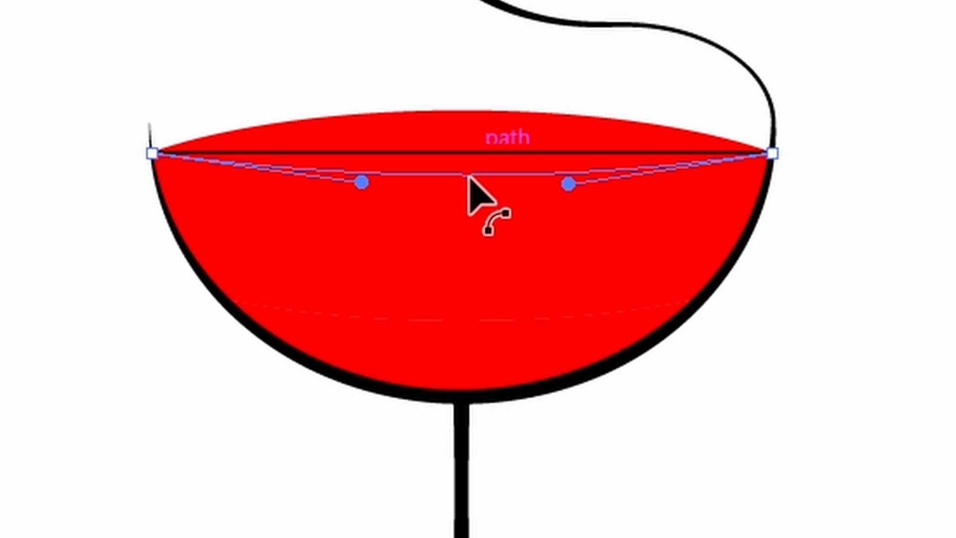
# Set the stroke of the curved wine surface line to the lightest grey swatch.
pyautogui.press('v')
pyautogui.click(104, 30)
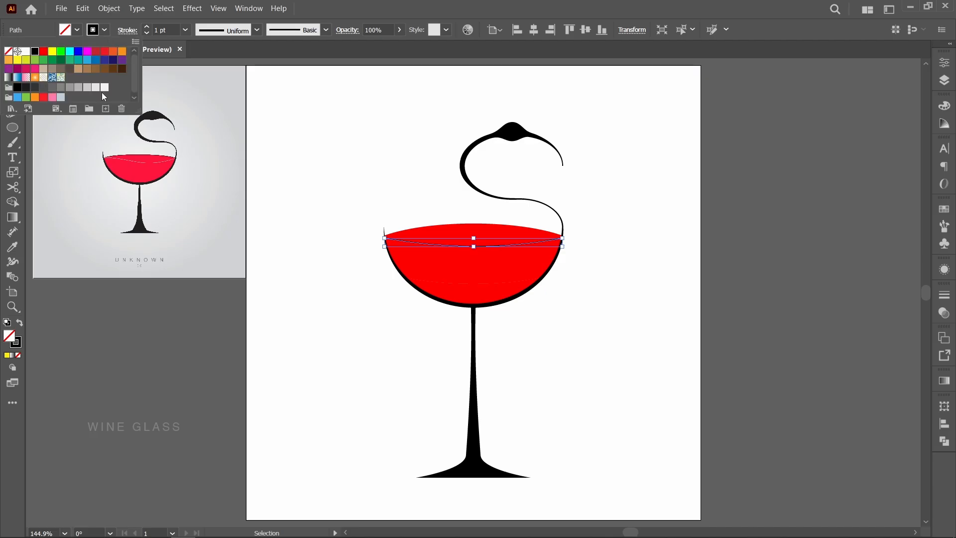
pyautogui.click(105, 88)
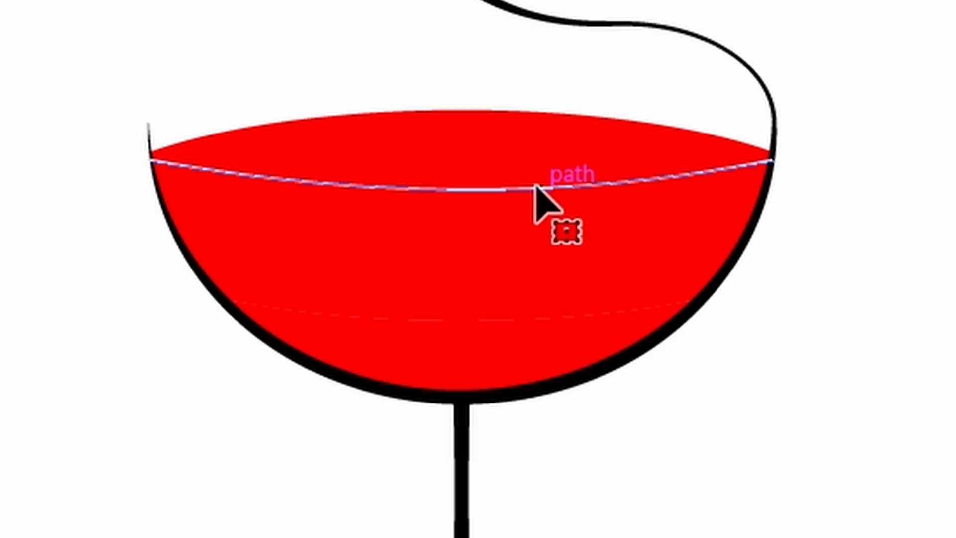
pyautogui.click(494, 245)
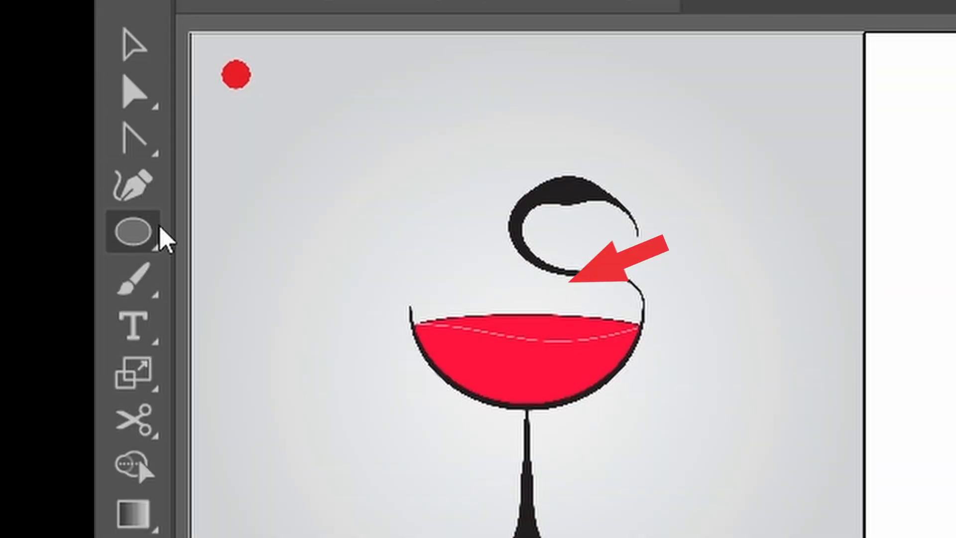
# Shorten the upper tip of the S path by adding an anchor point just before its end and deleting the end anchor point.
pyautogui.click(14, 98)
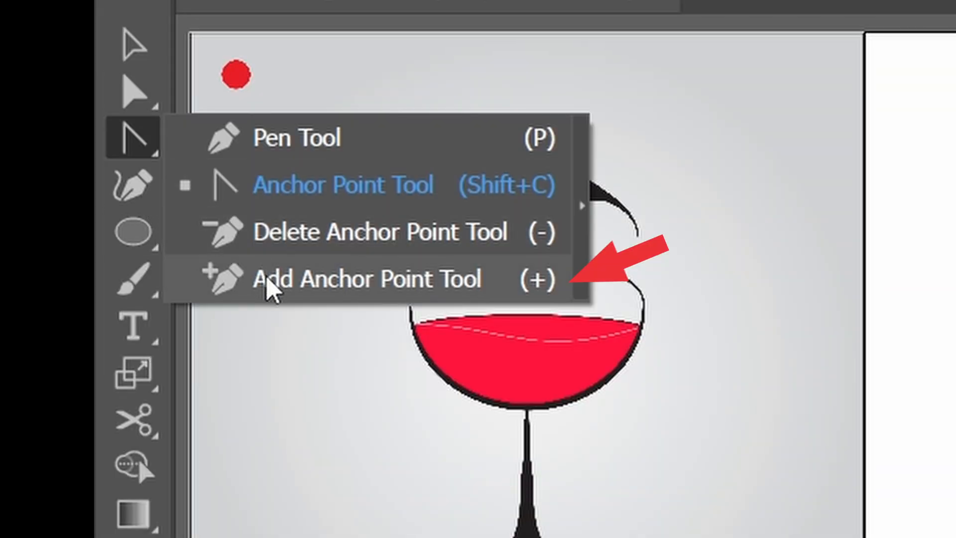
pyautogui.click(272, 287)
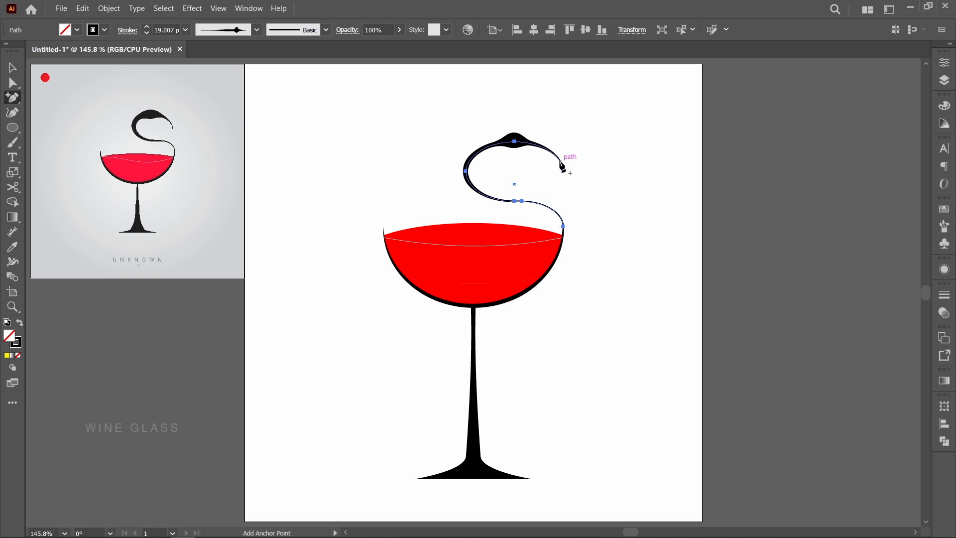
pyautogui.press('z')
pyautogui.moveTo(451, 107); pyautogui.dragTo(605, 208)
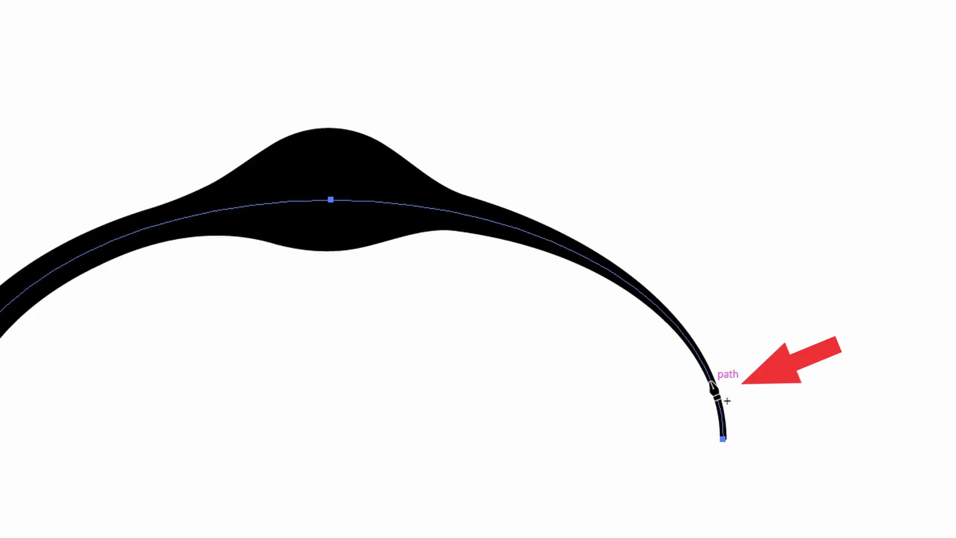
pyautogui.click(621, 338)
pyautogui.click(712, 380)
pyautogui.press('-')
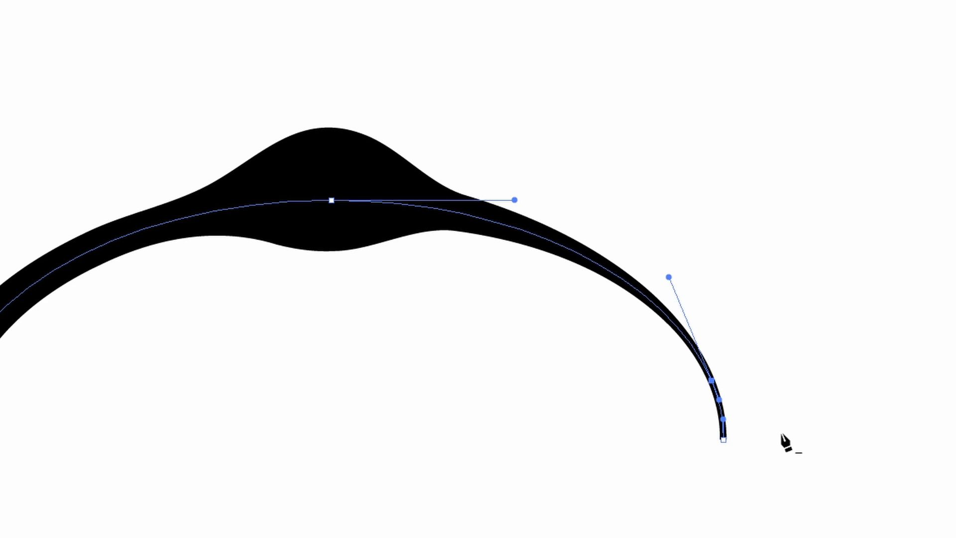
pyautogui.click(725, 440)
pyautogui.press('+')
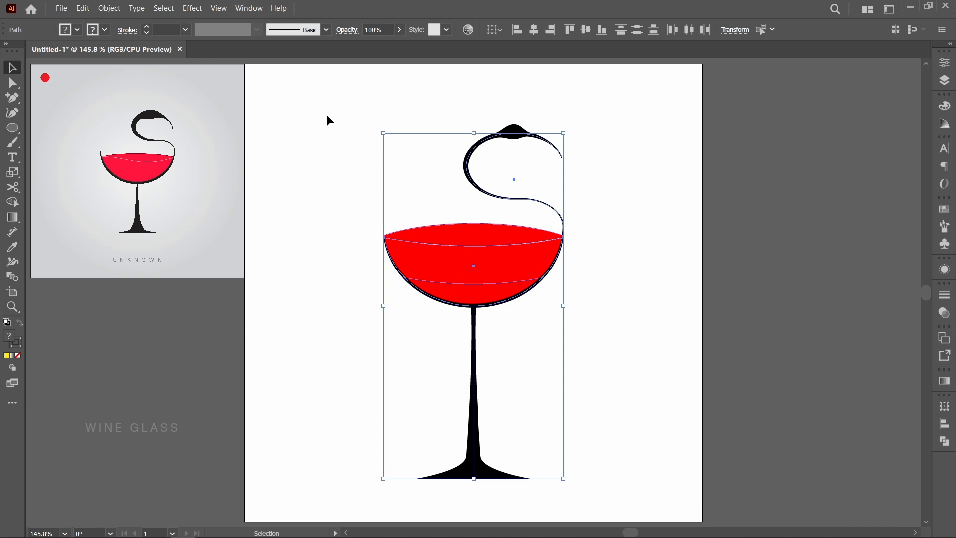
# Group all the wine glass shapes and centre the group vertically on the artboard.
pyautogui.hotkey('ctrl', 'g')
pyautogui.click(586, 29)
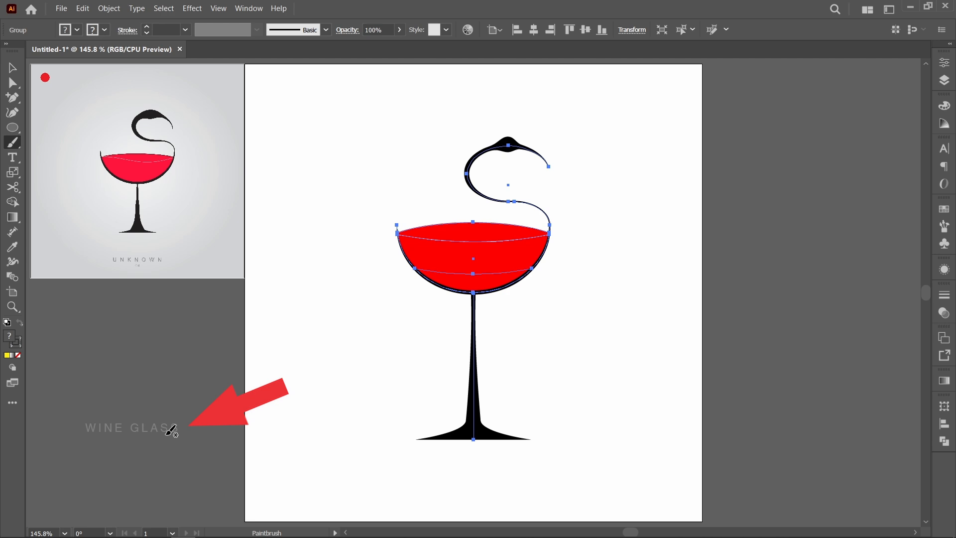
# Move the WINE GLASS text below the glass's base and centre it horizontally on the artboard.
pyautogui.press('v')
pyautogui.moveTo(163, 430)
pyautogui.mouseDown()
pyautogui.moveTo(250, 455)
pyautogui.moveTo(483, 484)
pyautogui.moveTo(495, 471)
pyautogui.mouseUp()
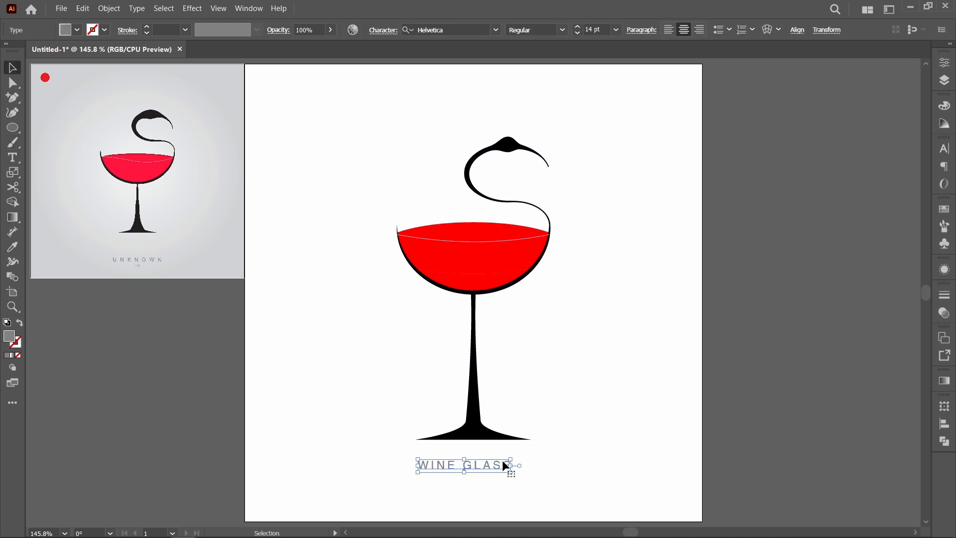
pyautogui.click(799, 31)
pyautogui.click(687, 65)
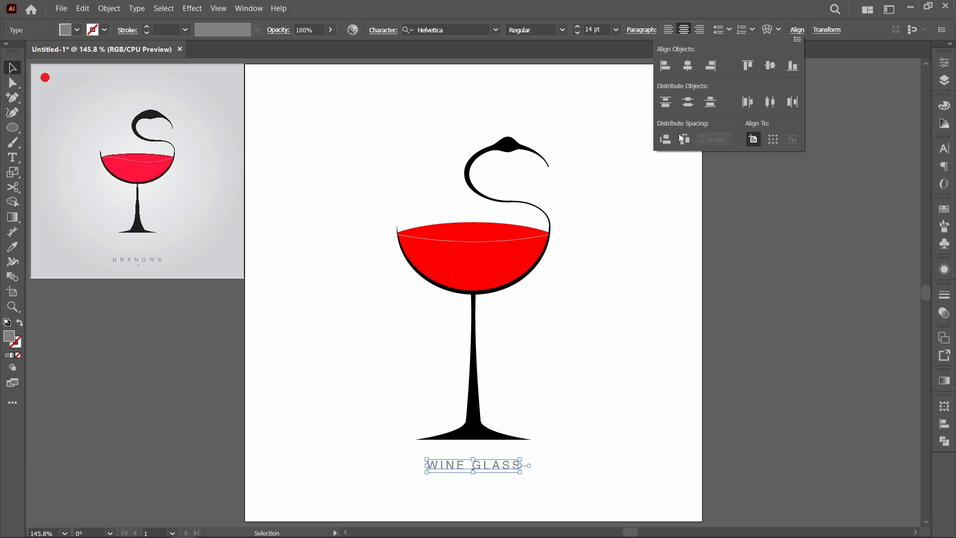
pyautogui.click(626, 388)
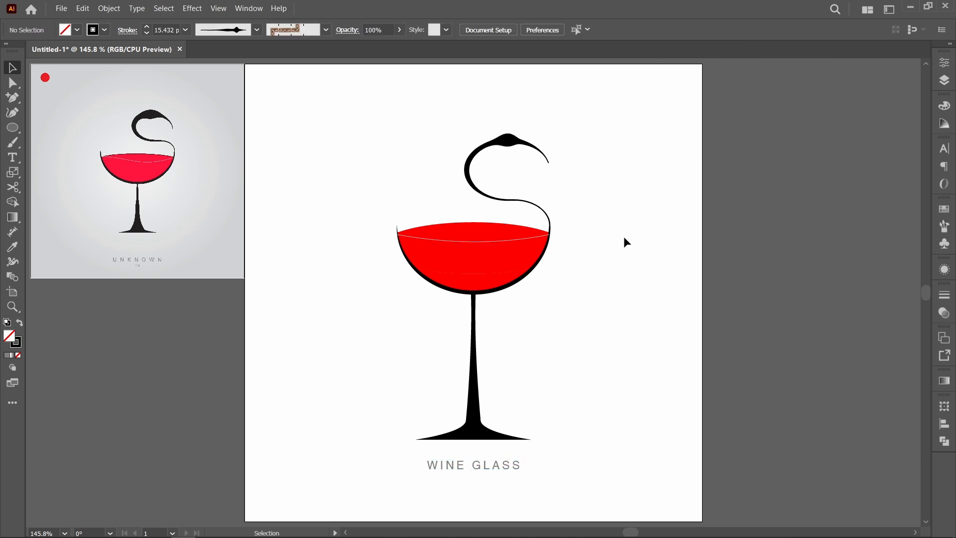